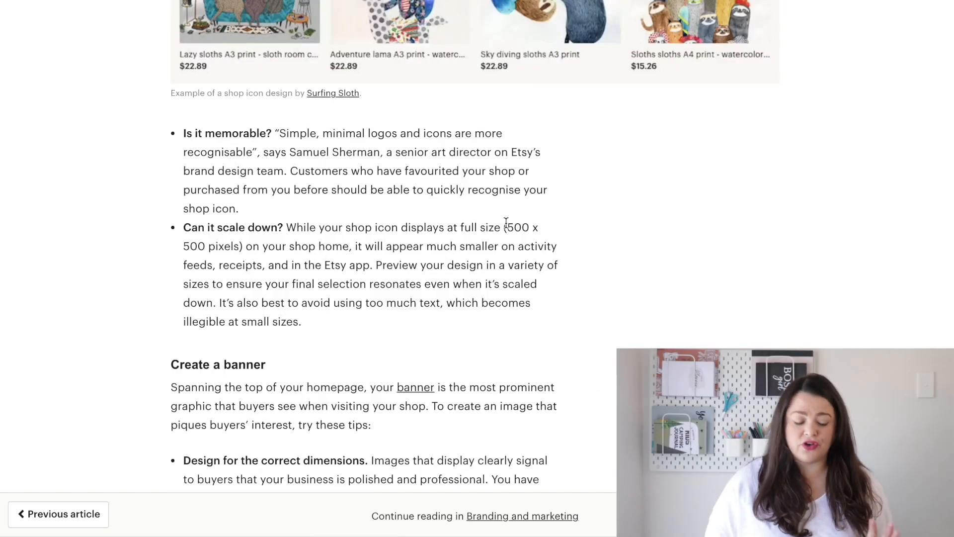
Highlight the full-size shop icon dimensions, 500 x 500 pixels, in the Etsy branding article
{"action": "left_click_drag", "start_coordinate": [503, 225], "coordinate": [245, 247]}
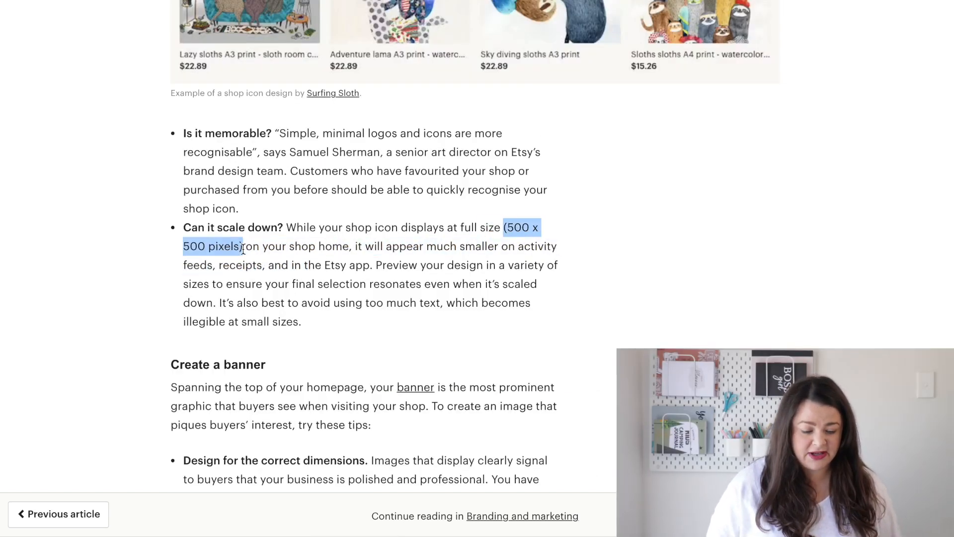
{"action": "scroll", "coordinate": [640, 336], "scroll_direction": "up", "scroll_amount": 7}
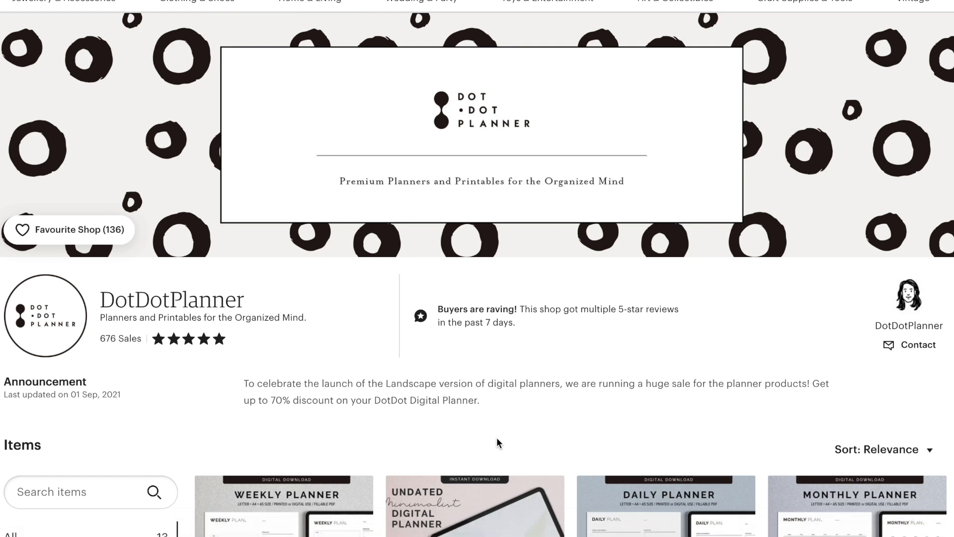
Examine the DotDotPlanner shop page and cycle through the rotating banner slides of the swaygirls shop as banner examples
{"action": "scroll", "coordinate": [496, 438], "scroll_direction": "down", "scroll_amount": 7}
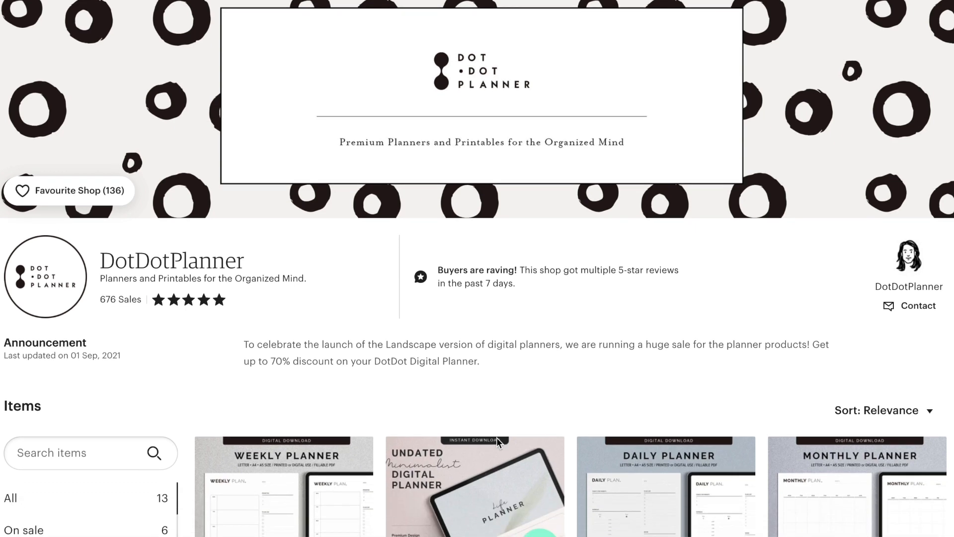
{"action": "scroll", "coordinate": [497, 442], "scroll_direction": "down", "scroll_amount": 2}
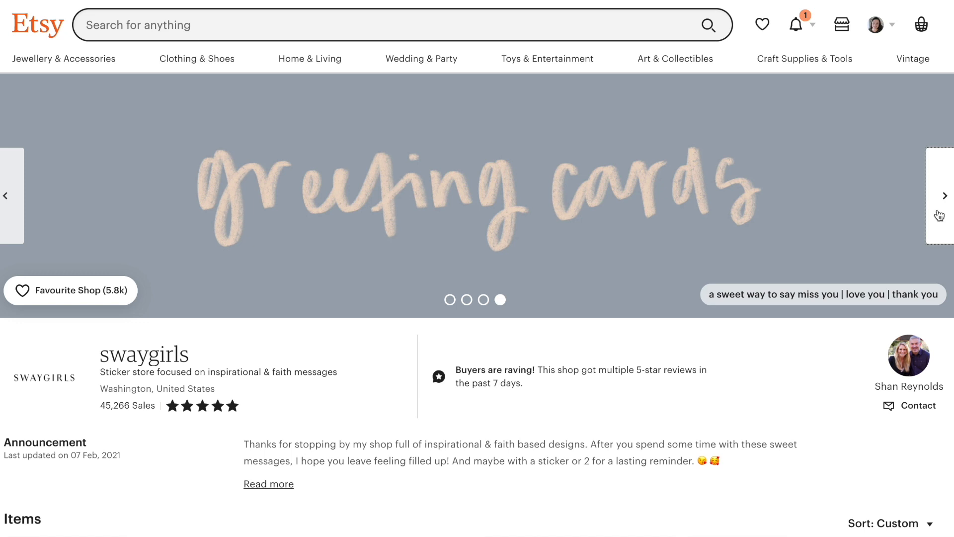
{"action": "left_click", "coordinate": [939, 215]}
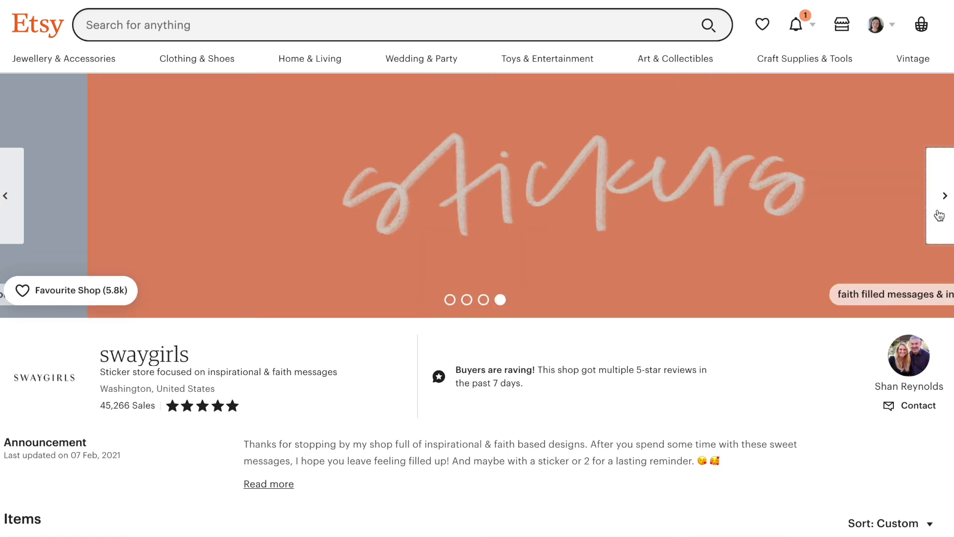
{"action": "left_click", "coordinate": [940, 215]}
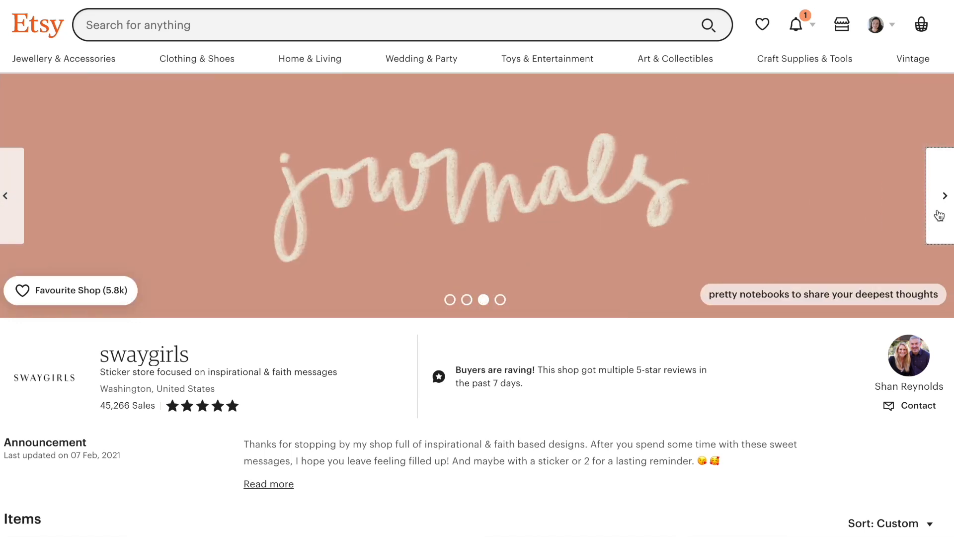
{"action": "left_click", "coordinate": [939, 215]}
{"action": "left_click", "coordinate": [939, 215]}
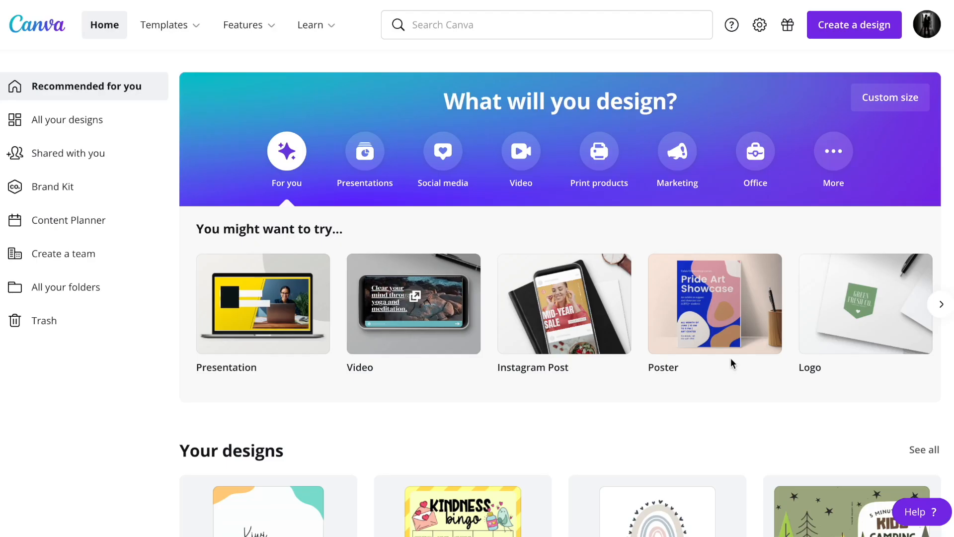
In Canva, look up etsy among the new design types, and create a blank custom-size design of 3360 x 840 px
{"action": "left_click", "coordinate": [851, 20]}
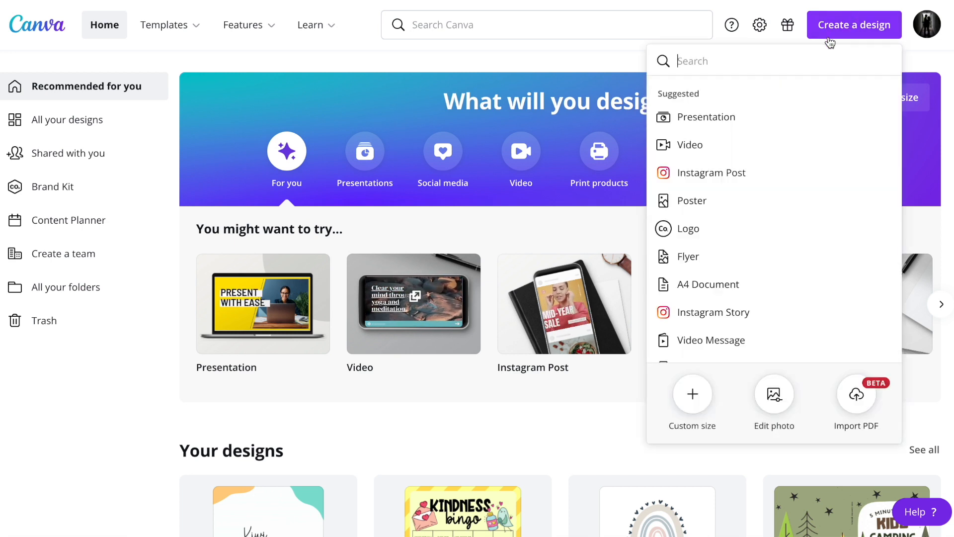
{"action": "type", "text": "etsy"}
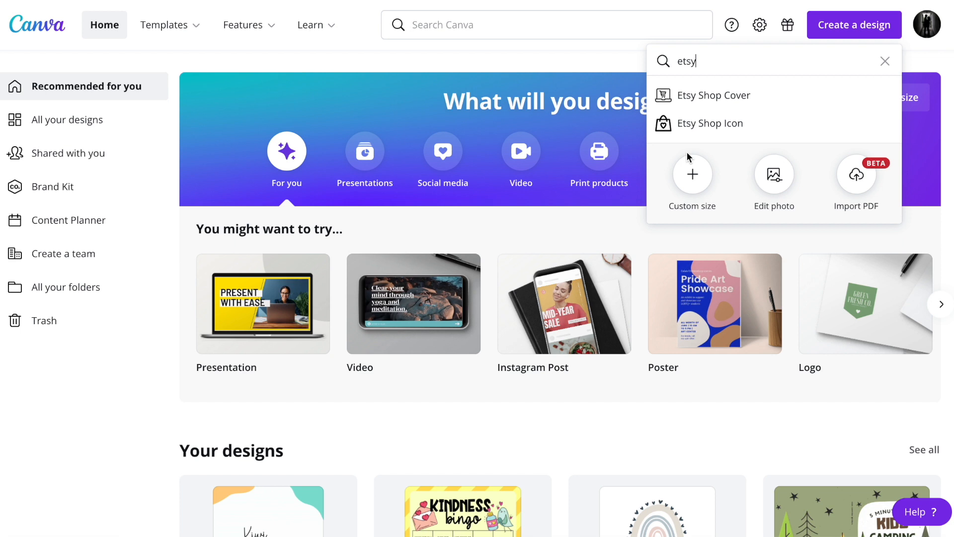
{"action": "left_click", "coordinate": [692, 173]}
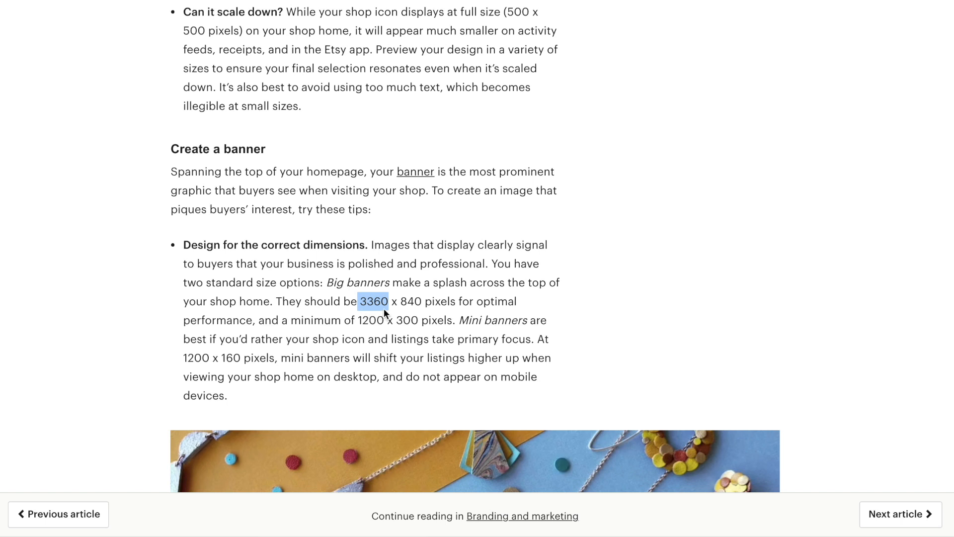
{"action": "type", "text": "336"}
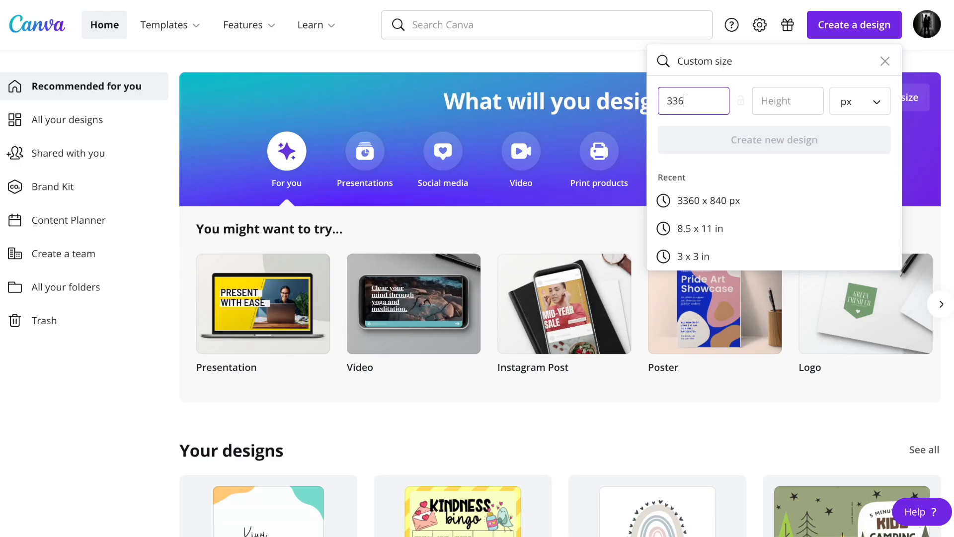
{"action": "type", "text": "0"}
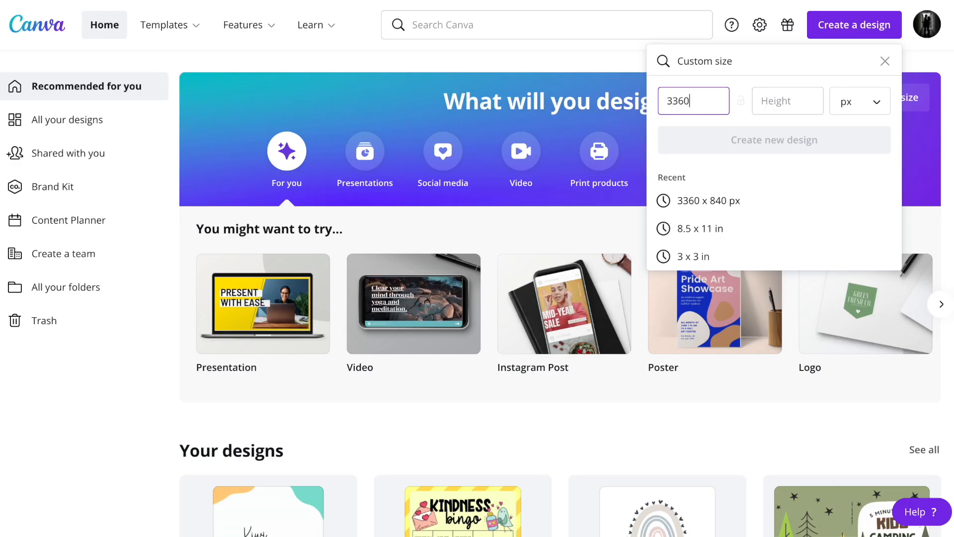
{"action": "key", "text": "Tab"}
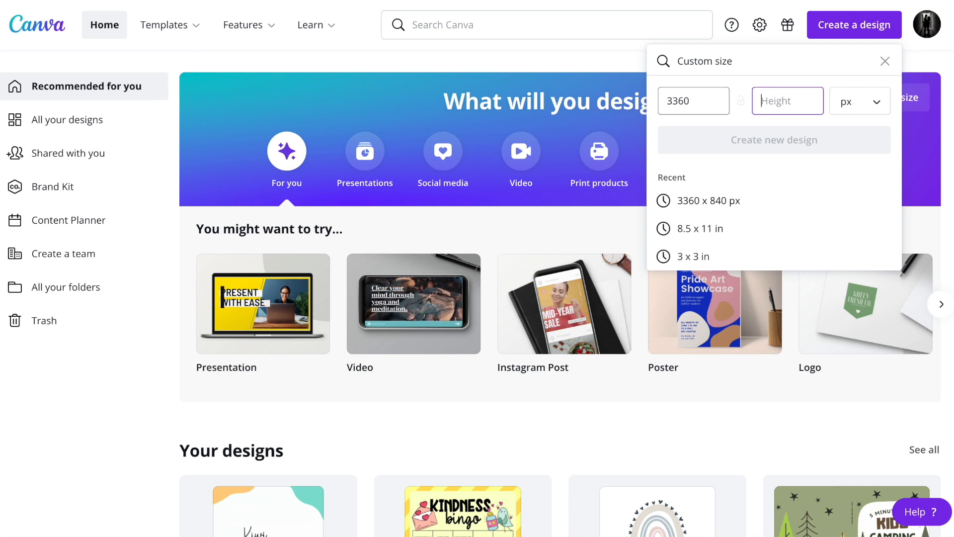
{"action": "type", "text": "840"}
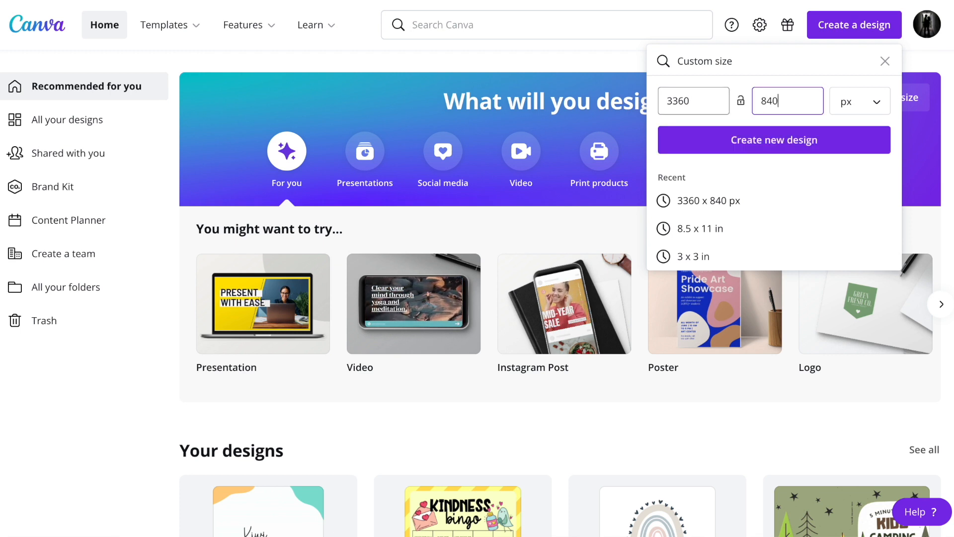
{"action": "left_click", "coordinate": [858, 112]}
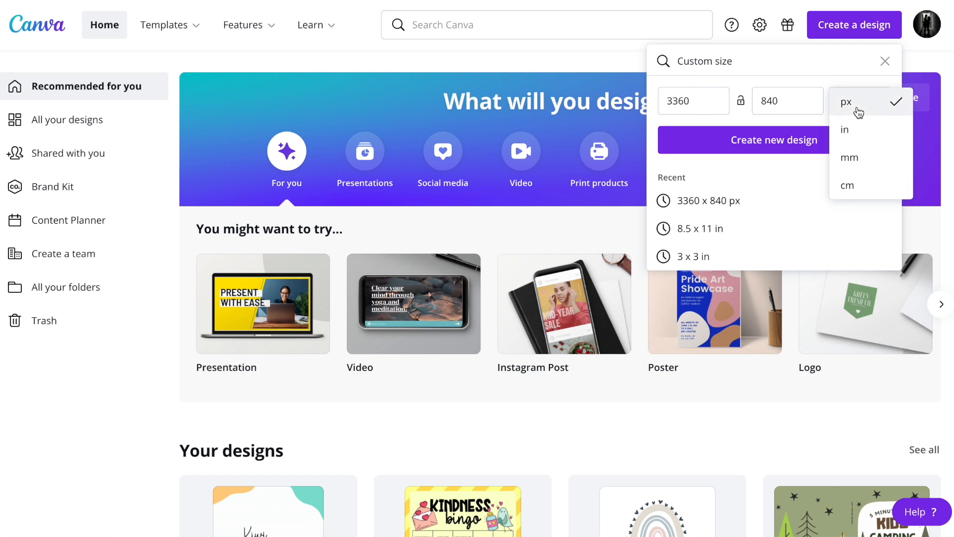
{"action": "left_click", "coordinate": [732, 140]}
Browse the suggested banner templates and search them for etsy
{"action": "scroll", "coordinate": [249, 304], "scroll_direction": "down", "scroll_amount": 8}
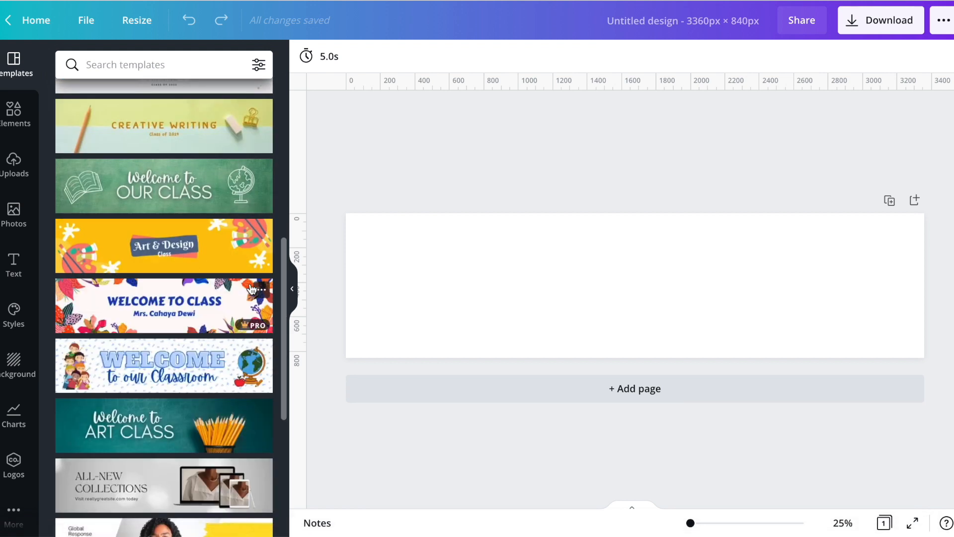
{"action": "scroll", "coordinate": [252, 289], "scroll_direction": "down", "scroll_amount": 5}
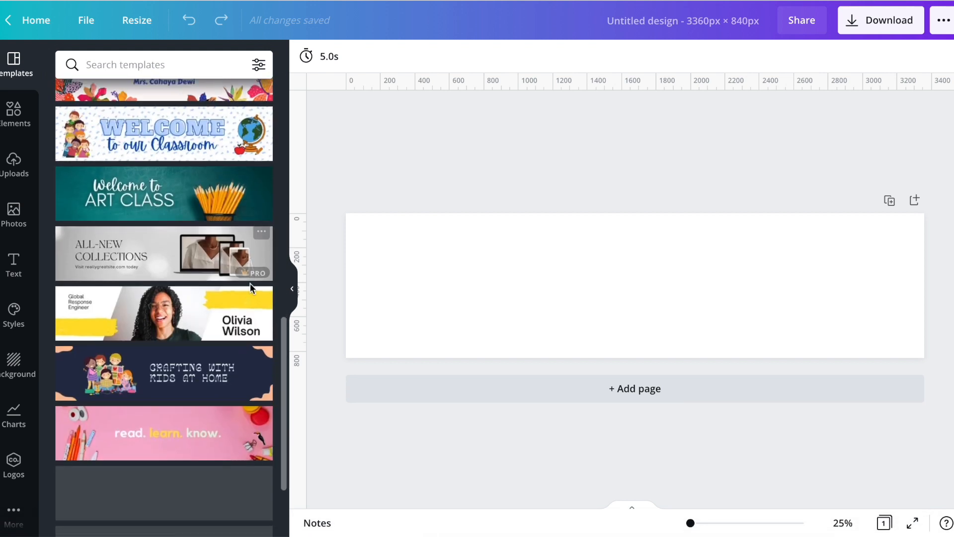
{"action": "scroll", "coordinate": [252, 289], "scroll_direction": "down", "scroll_amount": 3}
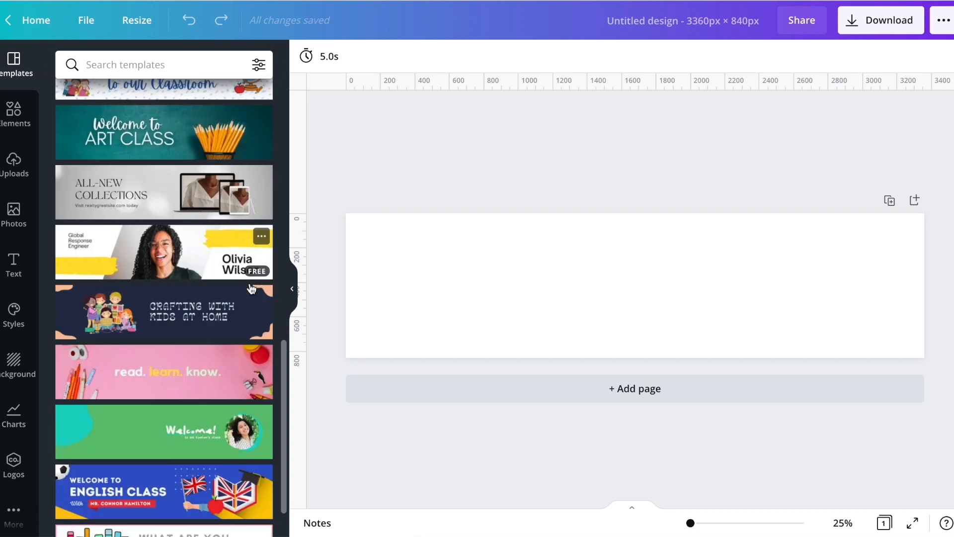
{"action": "scroll", "coordinate": [252, 290], "scroll_direction": "down", "scroll_amount": 3}
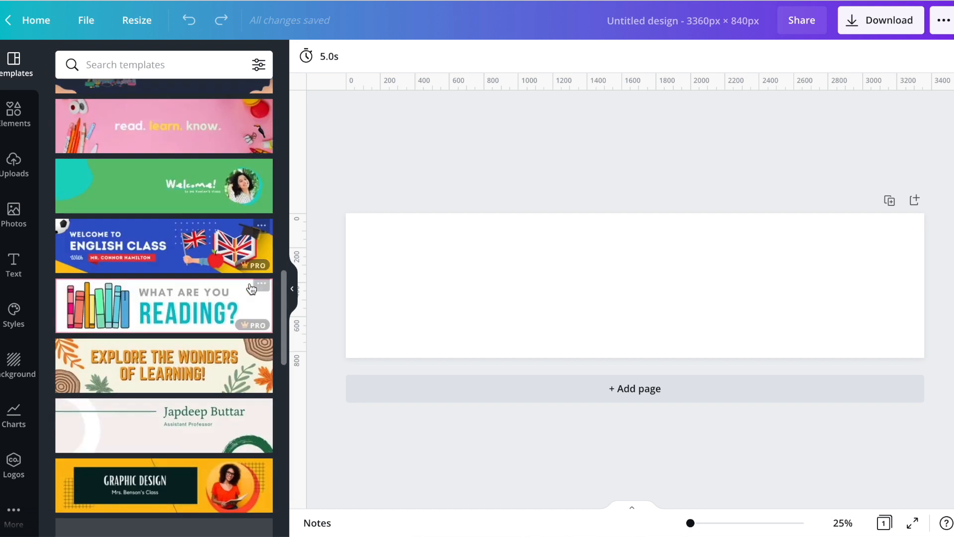
{"action": "left_click", "coordinate": [166, 62]}
{"action": "type", "text": "etsy"}
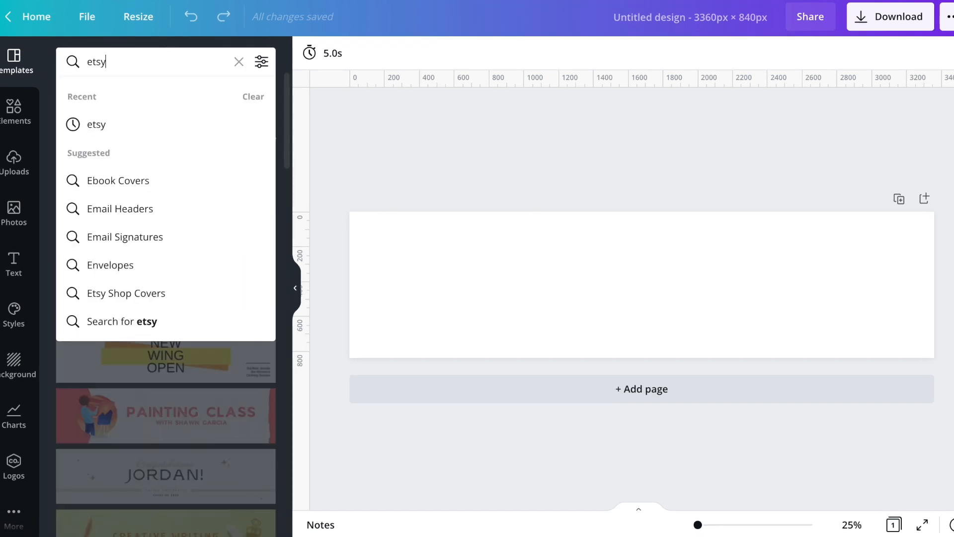
{"action": "left_click", "coordinate": [111, 127]}
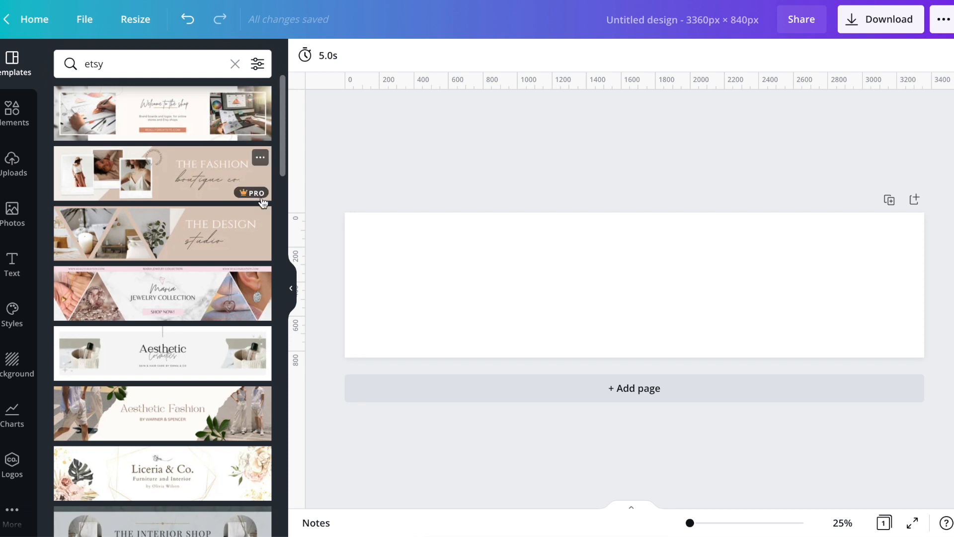
Apply the free Luna's Jewelry template from the search results to the blank banner
{"action": "scroll", "coordinate": [257, 310], "scroll_direction": "down", "scroll_amount": 4}
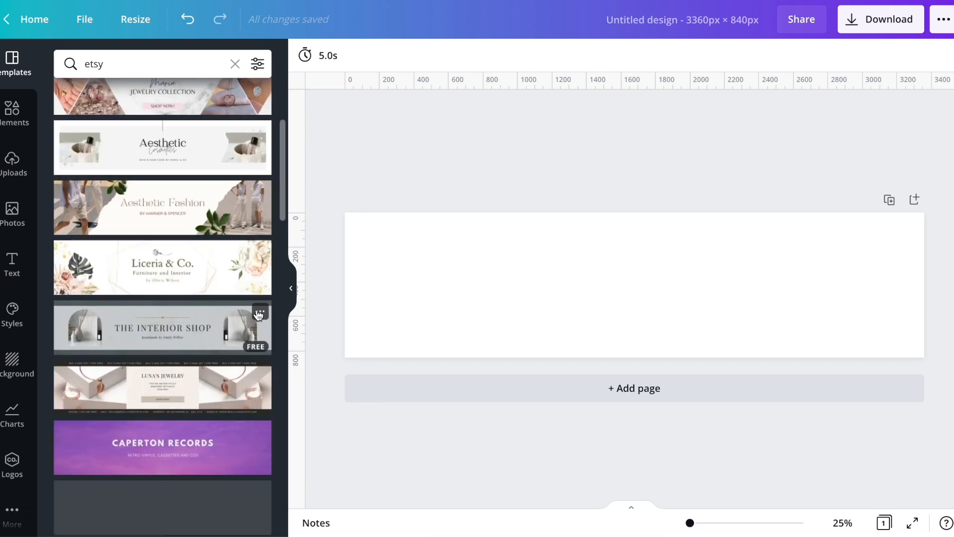
{"action": "scroll", "coordinate": [258, 314], "scroll_direction": "down", "scroll_amount": 4}
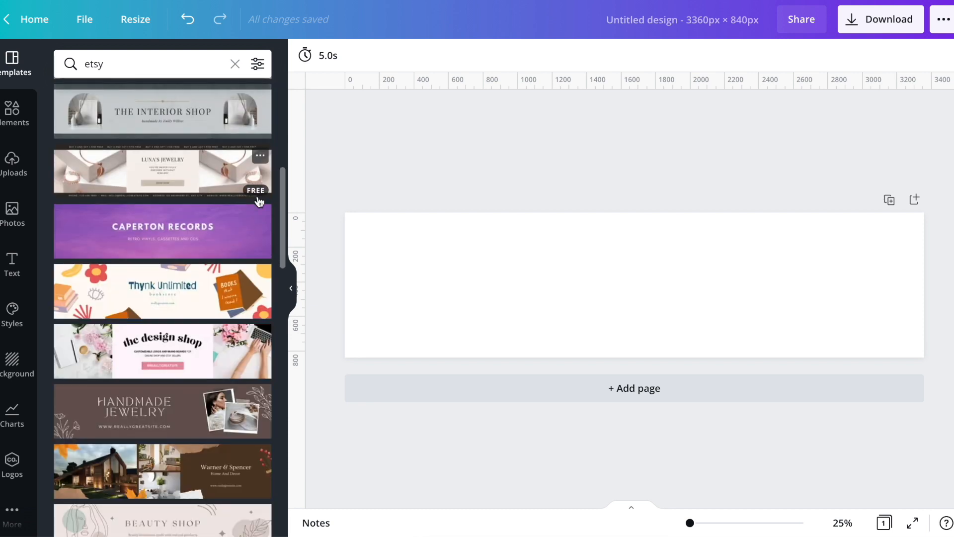
{"action": "left_click", "coordinate": [205, 185]}
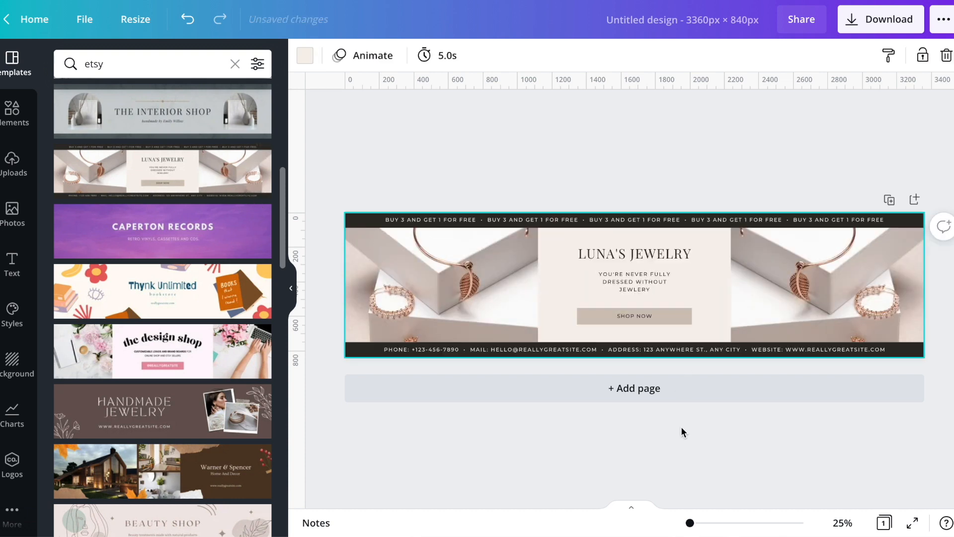
{"action": "double_click", "coordinate": [638, 255]}
{"action": "double_click", "coordinate": [643, 283]}
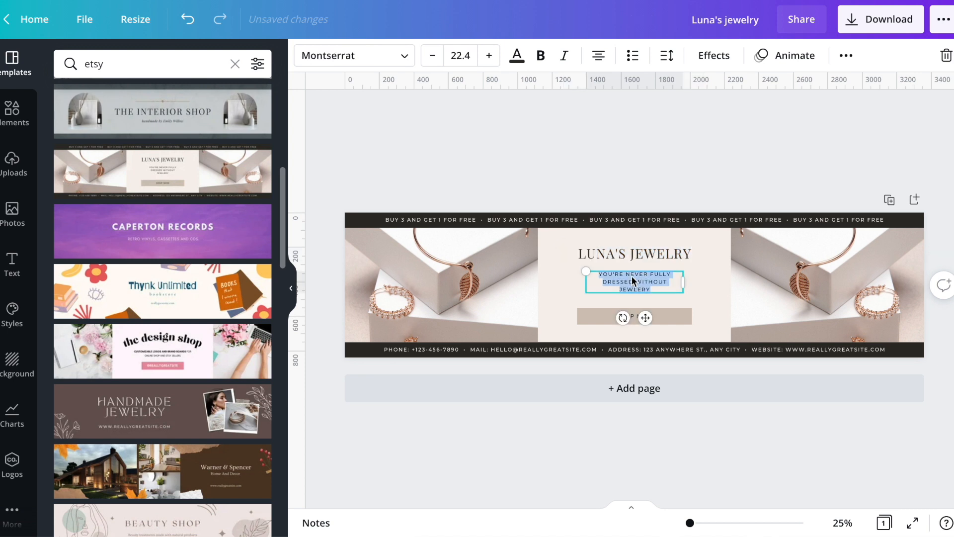
{"action": "left_click", "coordinate": [433, 280]}
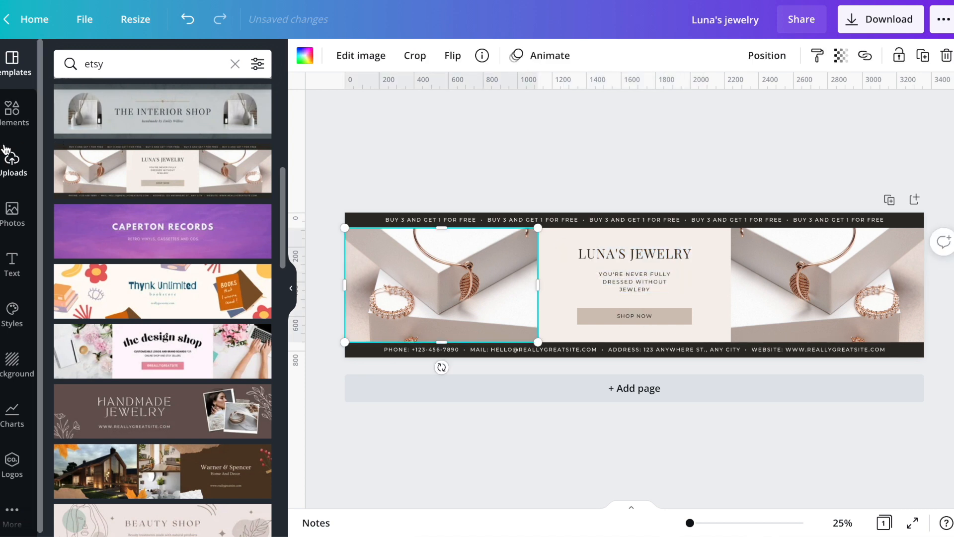
Search the design elements for tshirt
{"action": "left_click", "coordinate": [12, 110]}
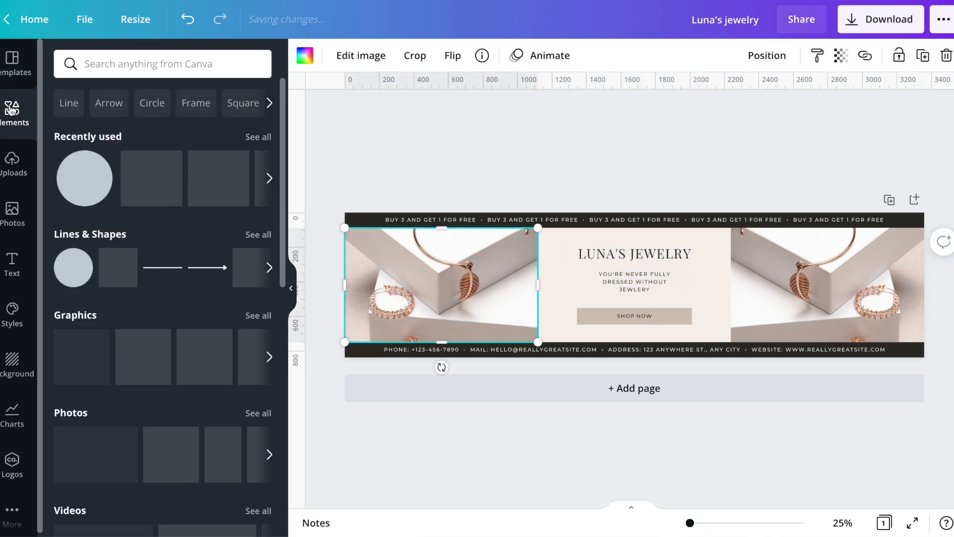
{"action": "left_click", "coordinate": [115, 61]}
{"action": "type", "text": "tshirts"}
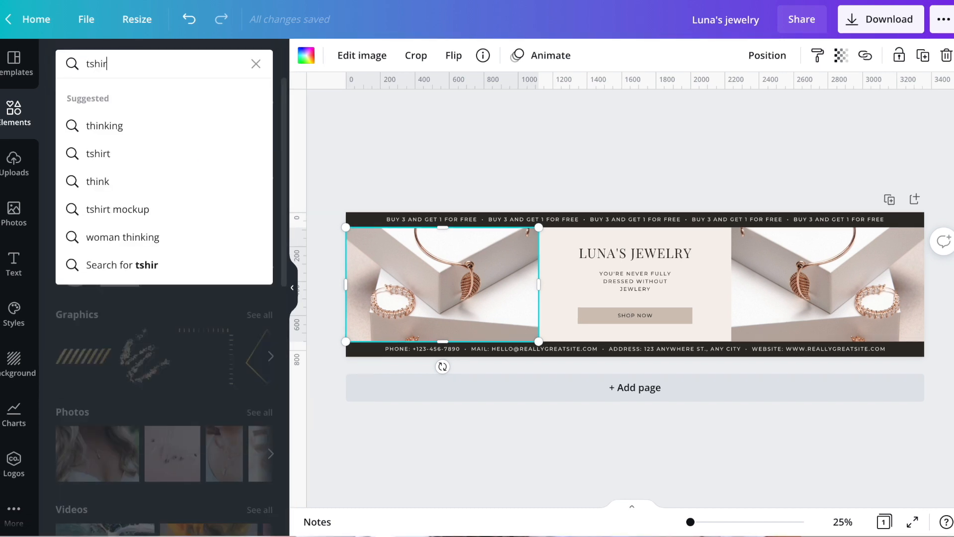
{"action": "key", "text": "Return"}
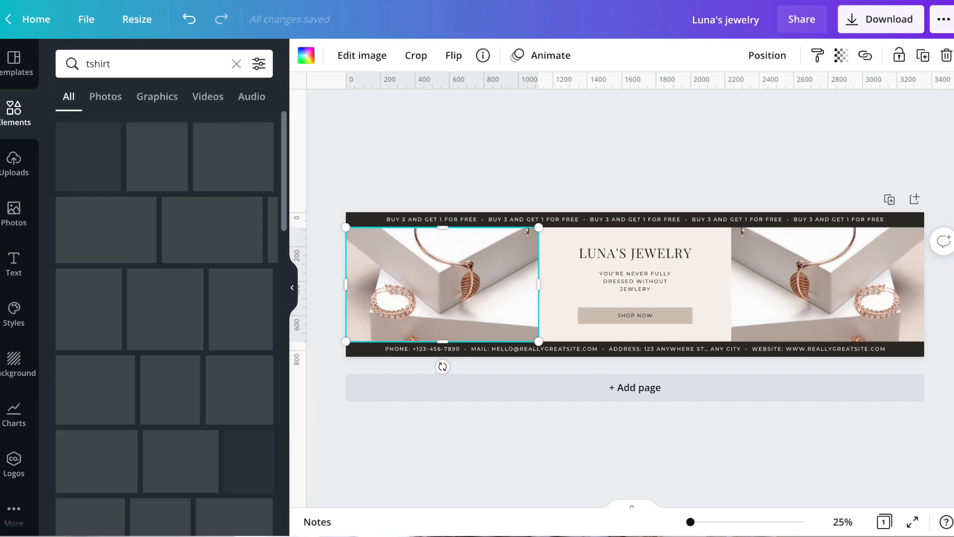
Replace the banner's left photo with the hanging white T-shirt and its right photo with the man wearing a white T-shirt
{"action": "scroll", "coordinate": [116, 304], "scroll_direction": "down", "scroll_amount": 3}
{"action": "left_click_drag", "start_coordinate": [149, 293], "coordinate": [417, 258]}
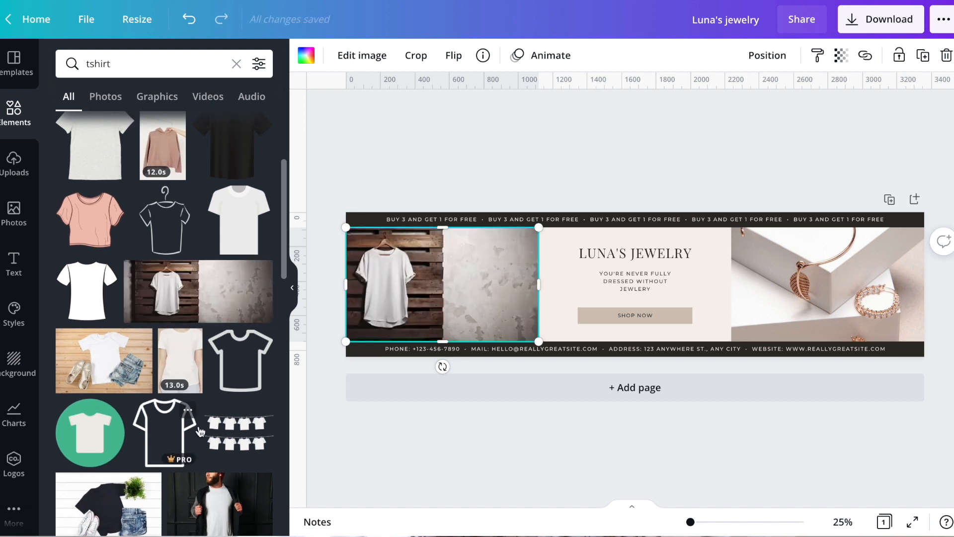
{"action": "scroll", "coordinate": [181, 408], "scroll_direction": "down", "scroll_amount": 3}
{"action": "left_click_drag", "start_coordinate": [219, 328], "coordinate": [784, 264]}
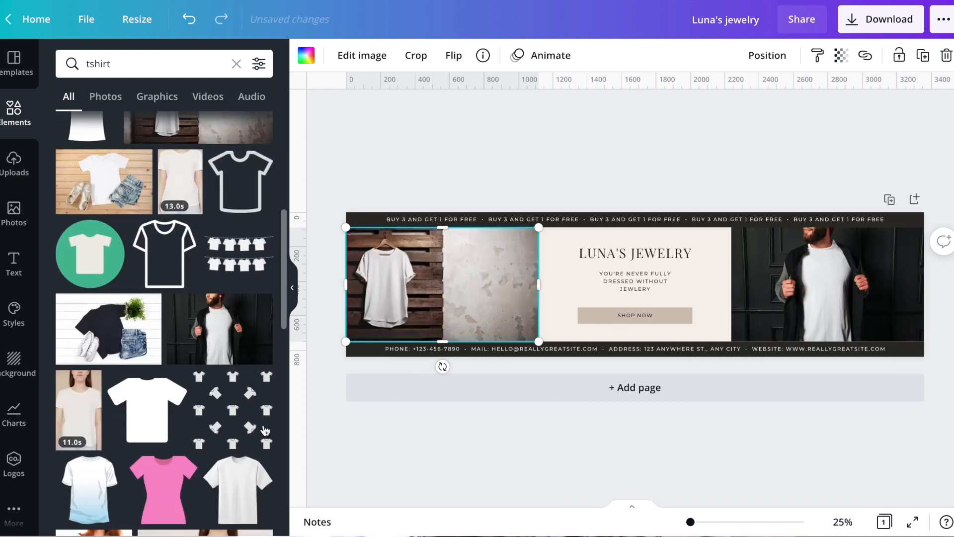
Delete the contact details line, the promotional text line and the dark bars behind them from the banner
{"action": "left_click", "coordinate": [681, 254]}
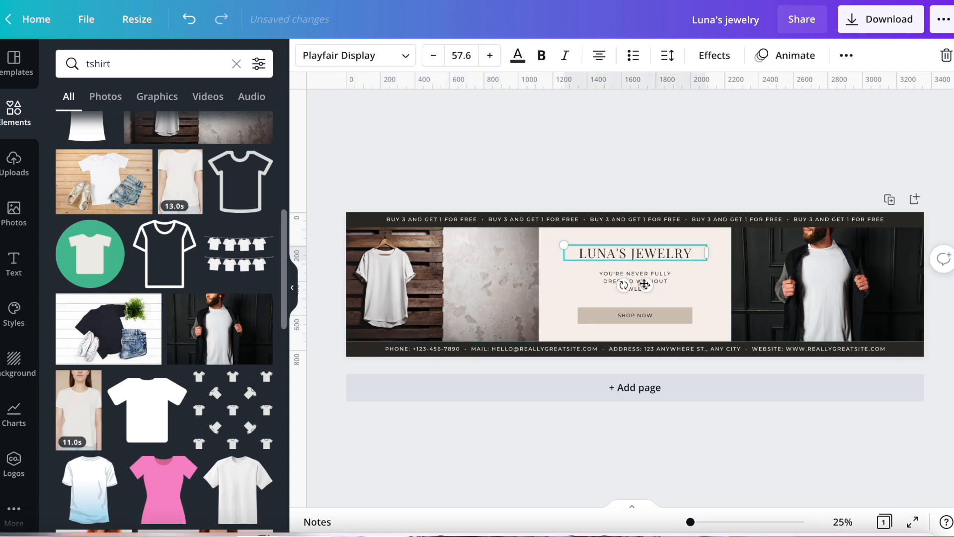
{"action": "left_click", "coordinate": [639, 301]}
{"action": "left_click", "coordinate": [595, 348]}
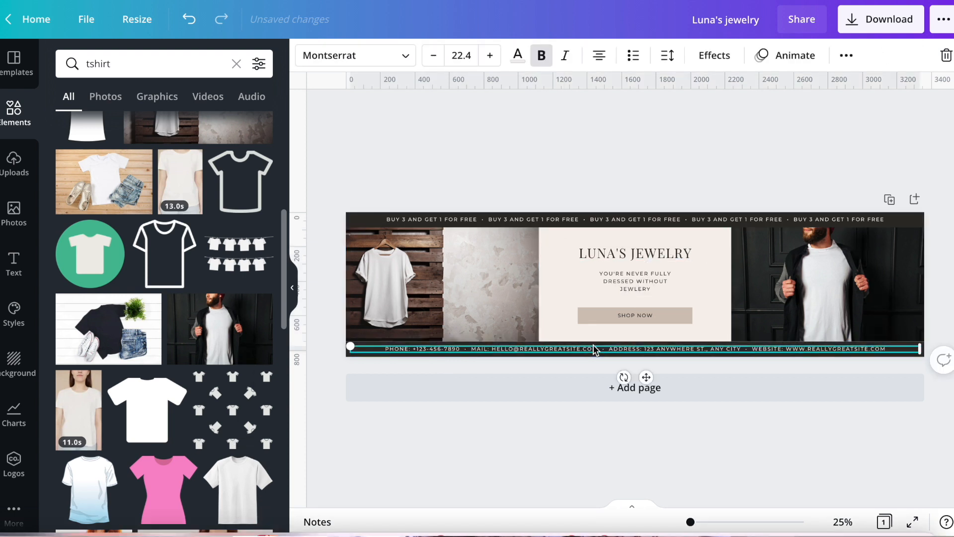
{"action": "key", "text": "Delete"}
{"action": "left_click", "coordinate": [602, 215]}
{"action": "key", "text": "Delete"}
{"action": "left_click", "coordinate": [605, 215]}
{"action": "key", "text": "Delete"}
{"action": "left_click", "coordinate": [633, 355]}
{"action": "key", "text": "Delete"}
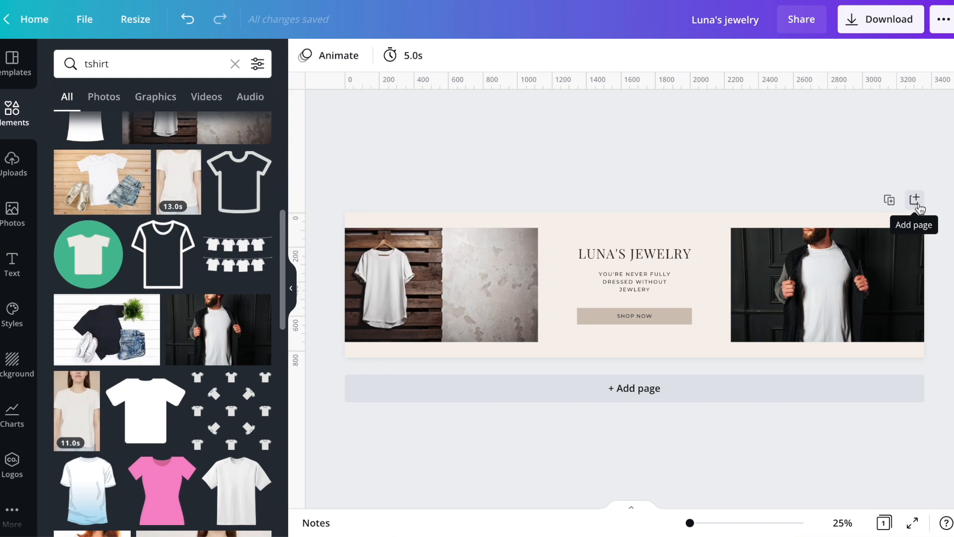
Add a second page to the banner design and pick a custom colour for its background
{"action": "left_click", "coordinate": [915, 200]}
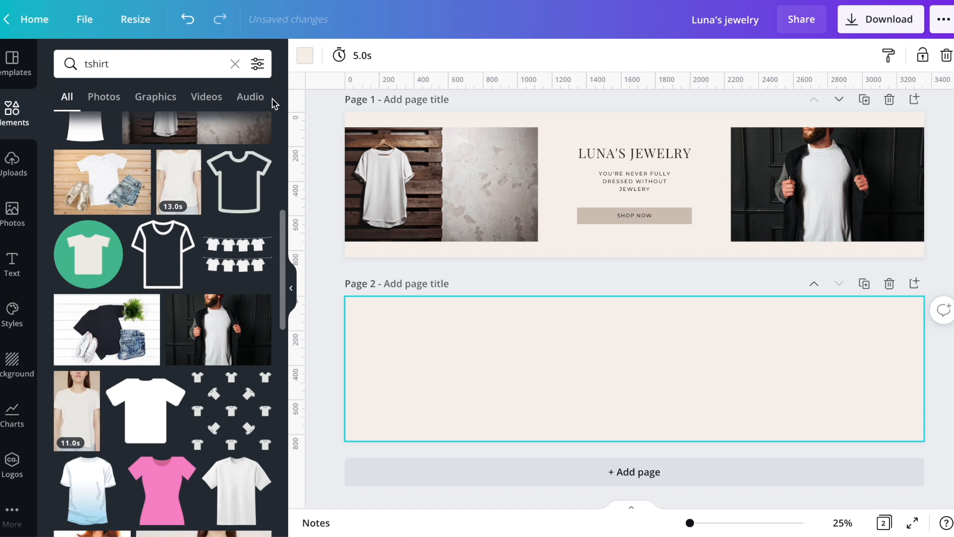
{"action": "left_click", "coordinate": [304, 56]}
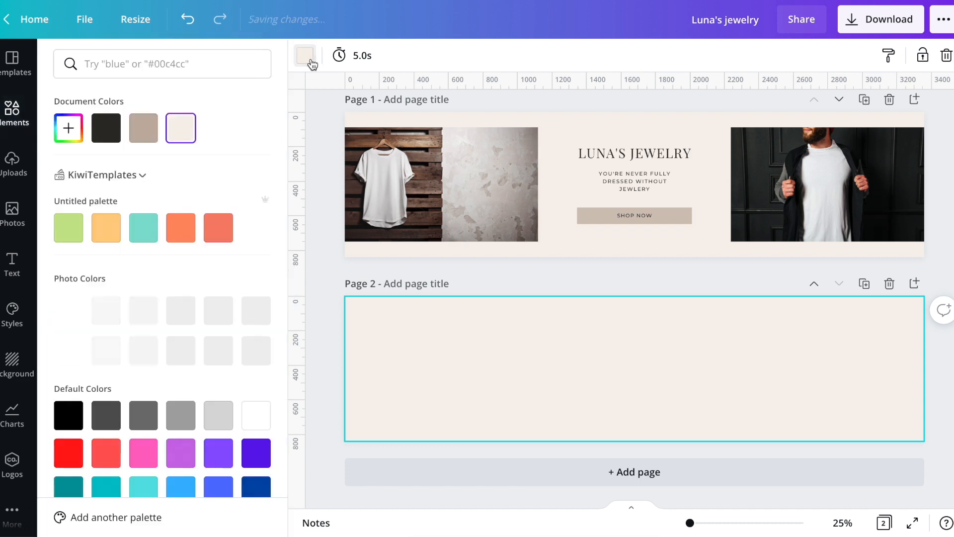
{"action": "left_click", "coordinate": [68, 128]}
{"action": "left_click_drag", "start_coordinate": [83, 188], "coordinate": [66, 161]}
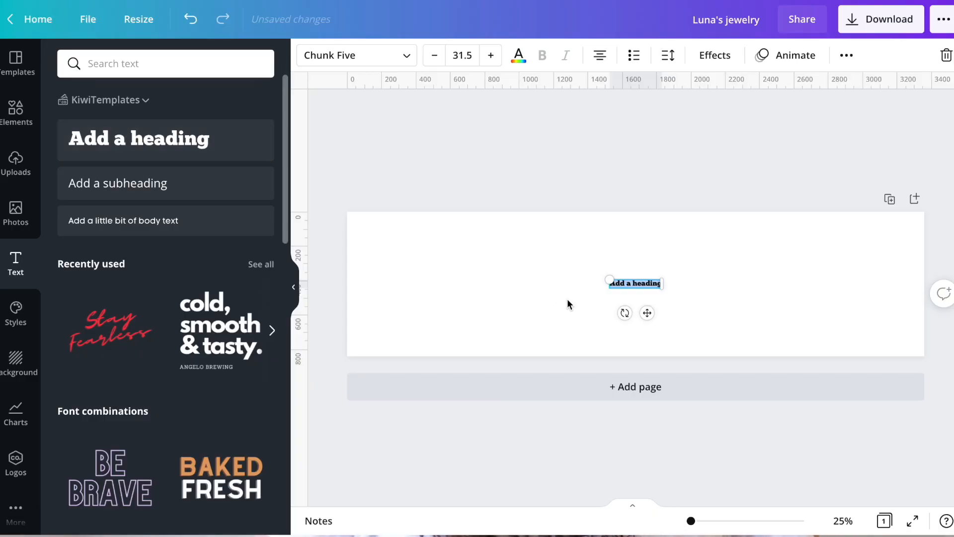
Add the separate headings "Kiwi" and "Templates" to the blank banner, enlarged to about size 86 near its centre
{"action": "type", "text": "Kiw"}
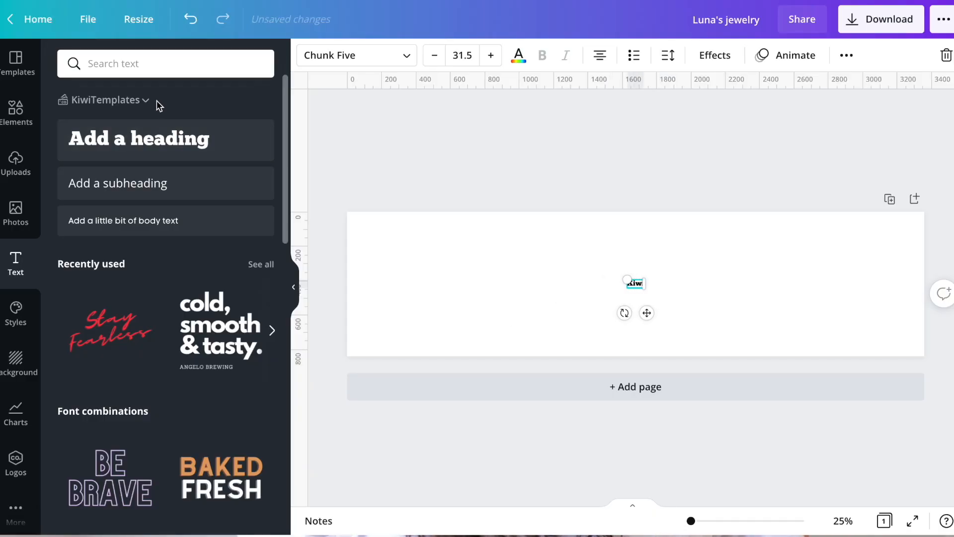
{"action": "left_click", "coordinate": [139, 139]}
{"action": "type", "text": "Templates"}
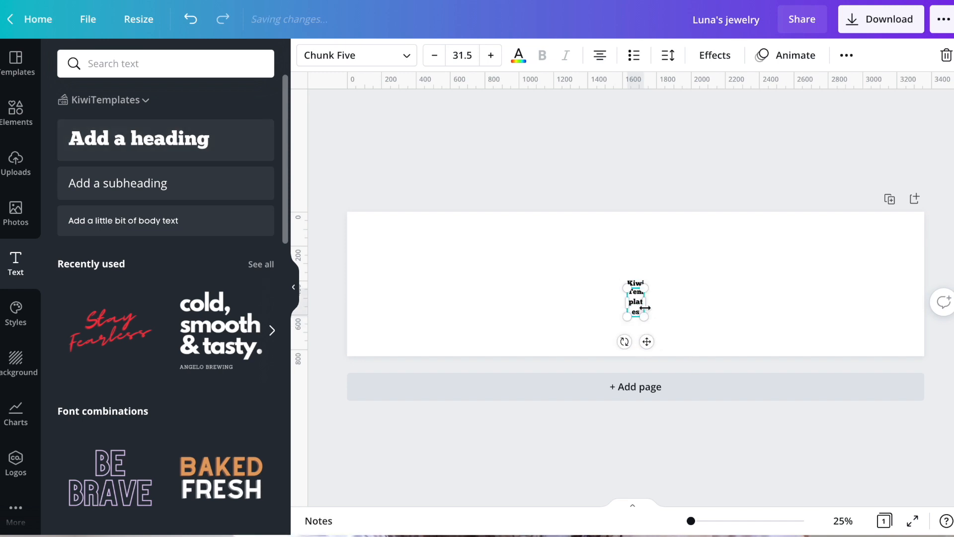
{"action": "left_click_drag", "start_coordinate": [645, 302], "coordinate": [677, 301]}
{"action": "left_click_drag", "start_coordinate": [611, 268], "coordinate": [734, 348]}
{"action": "left_click_drag", "start_coordinate": [689, 269], "coordinate": [757, 233]}
Open the font choices for the Kiwi heading and switch the brand kit to KeaPrintCo
{"action": "left_click", "coordinate": [652, 264]}
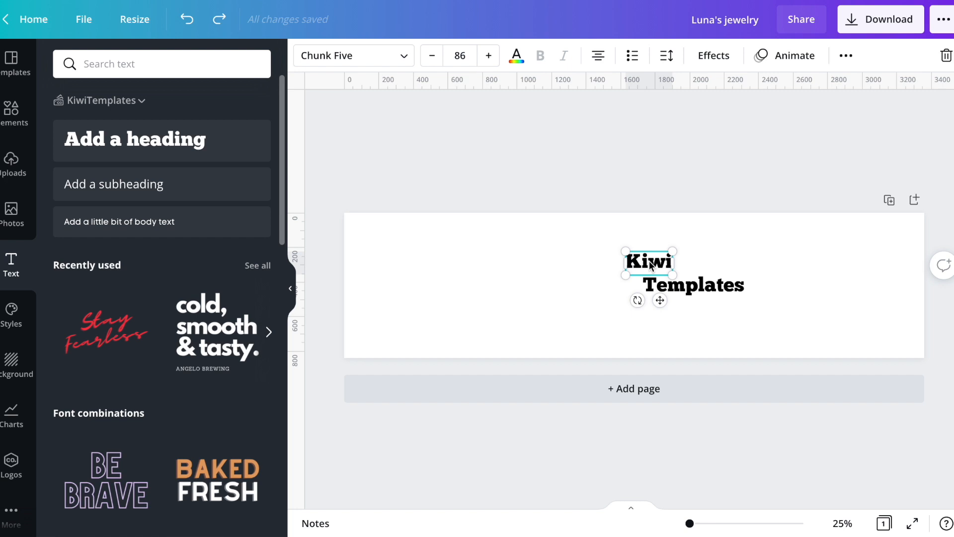
{"action": "left_click", "coordinate": [322, 55]}
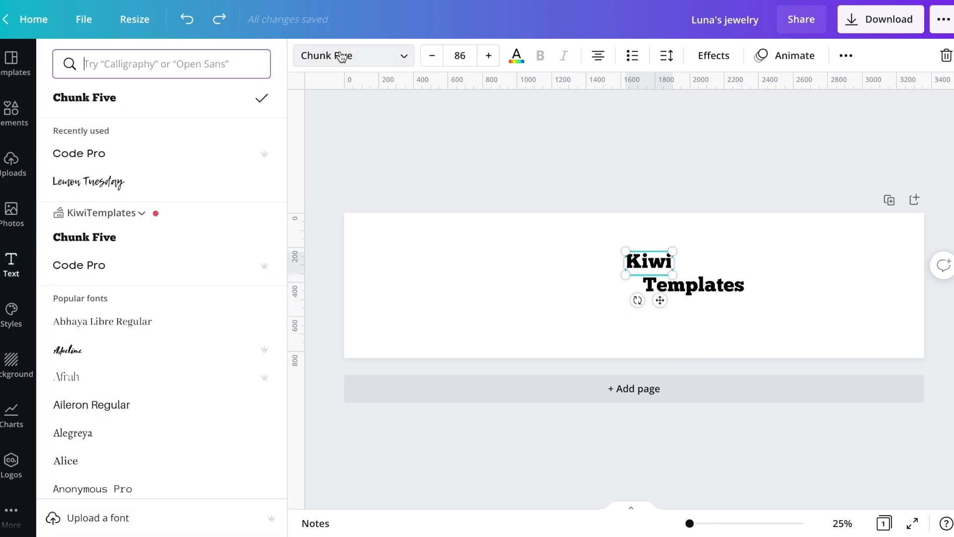
{"action": "scroll", "coordinate": [199, 263], "scroll_direction": "down", "scroll_amount": 5}
{"action": "scroll", "coordinate": [199, 263], "scroll_direction": "up", "scroll_amount": 5}
{"action": "left_click", "coordinate": [142, 214]}
{"action": "left_click", "coordinate": [194, 250]}
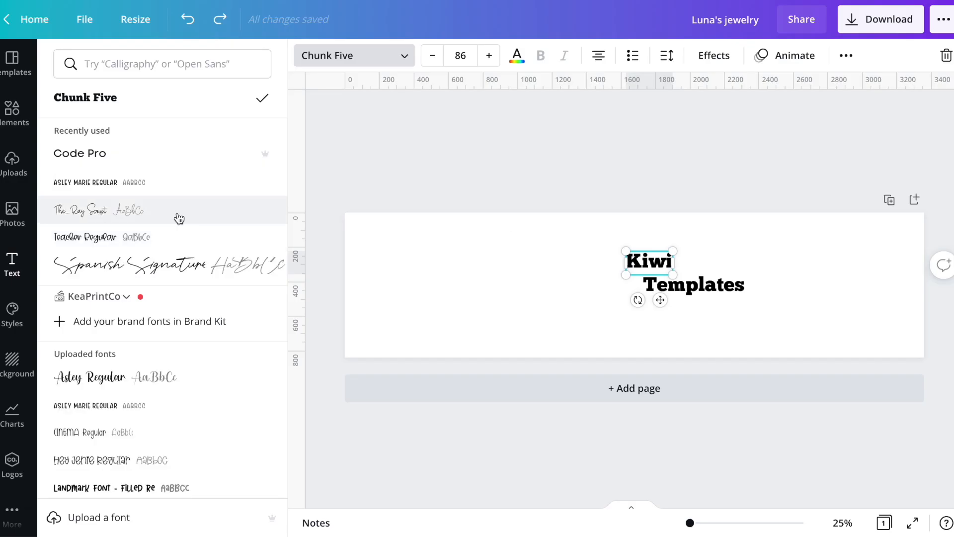
Set the Kiwi heading to The Ray Script font at size 275
{"action": "scroll", "coordinate": [177, 215], "scroll_direction": "down", "scroll_amount": 5}
{"action": "scroll", "coordinate": [158, 380], "scroll_direction": "down", "scroll_amount": 6}
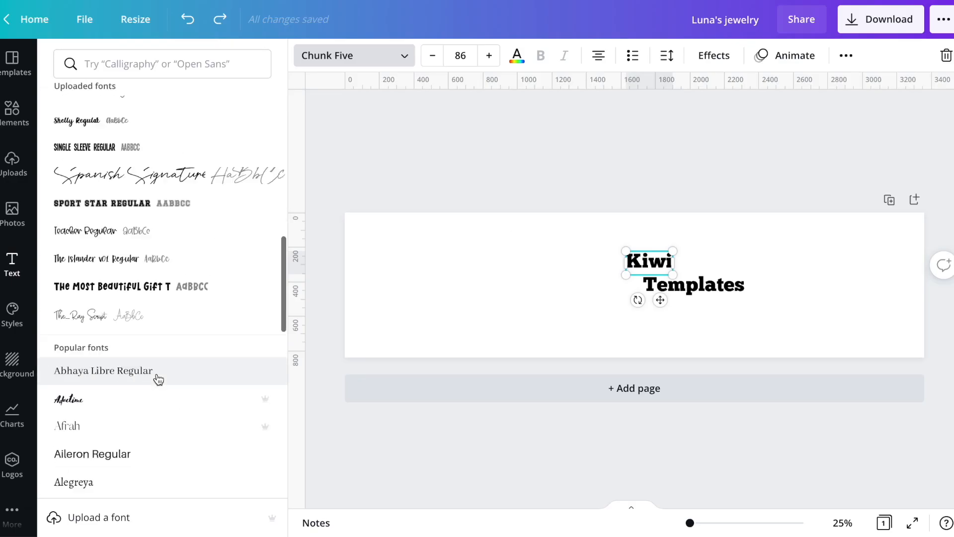
{"action": "left_click", "coordinate": [151, 312]}
{"action": "left_click", "coordinate": [447, 57]}
{"action": "type", "text": "275"}
{"action": "key", "text": "Return"}
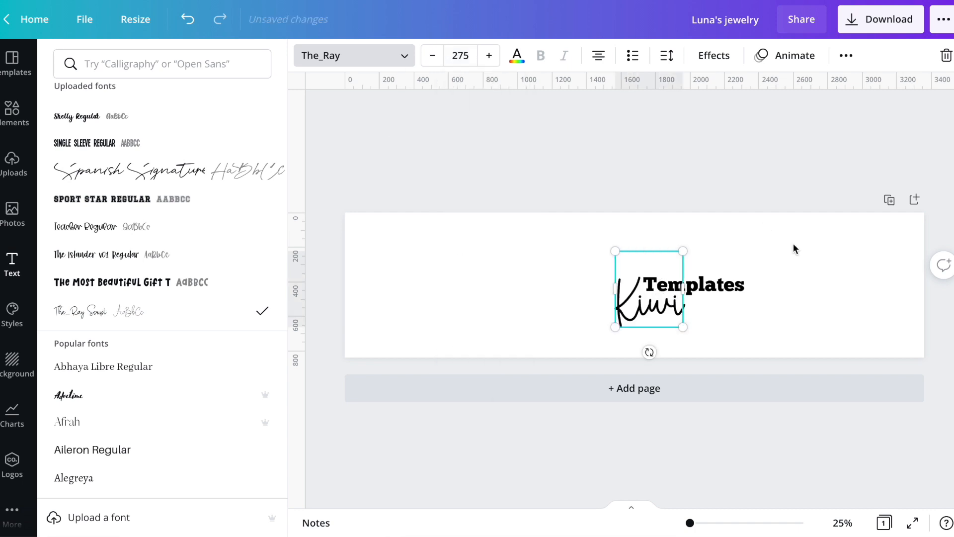
Set the Templates heading's font size to 270
{"action": "left_click", "coordinate": [695, 284]}
{"action": "left_click", "coordinate": [460, 56]}
{"action": "type", "text": "270"}
{"action": "key", "text": "Return"}
Arrange the headings with Templates across the lower middle of the banner and Kiwi just above it
{"action": "left_click_drag", "start_coordinate": [762, 398], "coordinate": [946, 382]}
{"action": "left_click_drag", "start_coordinate": [788, 314], "coordinate": [616, 340]}
{"action": "left_click_drag", "start_coordinate": [632, 284], "coordinate": [560, 233]}
{"action": "left_click_drag", "start_coordinate": [609, 333], "coordinate": [617, 309]}
{"action": "left_click_drag", "start_coordinate": [577, 249], "coordinate": [585, 258]}
{"action": "left_click", "coordinate": [710, 179]}
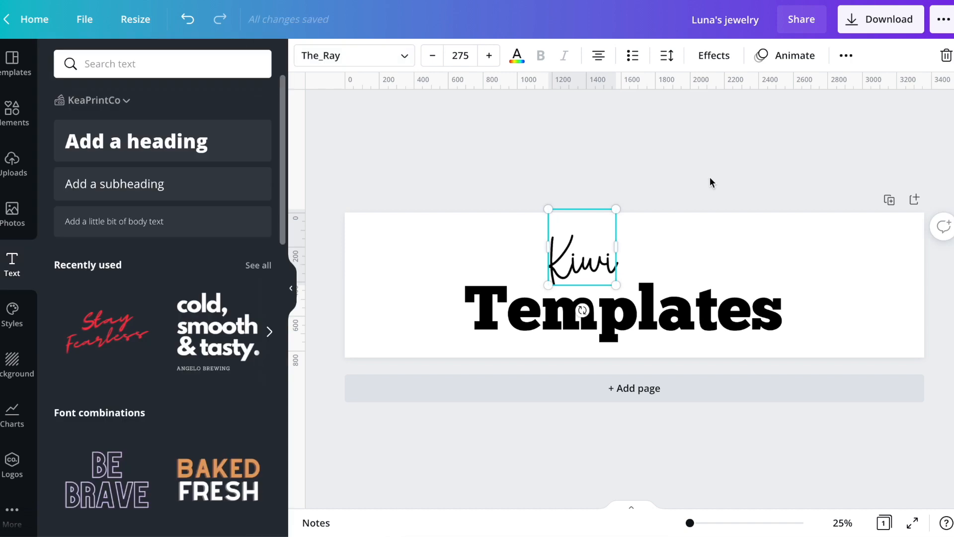
{"action": "left_click", "coordinate": [749, 140]}
Examine the uploaded and popular fonts available for the Kiwi heading
{"action": "left_click", "coordinate": [579, 262]}
{"action": "left_click", "coordinate": [317, 54]}
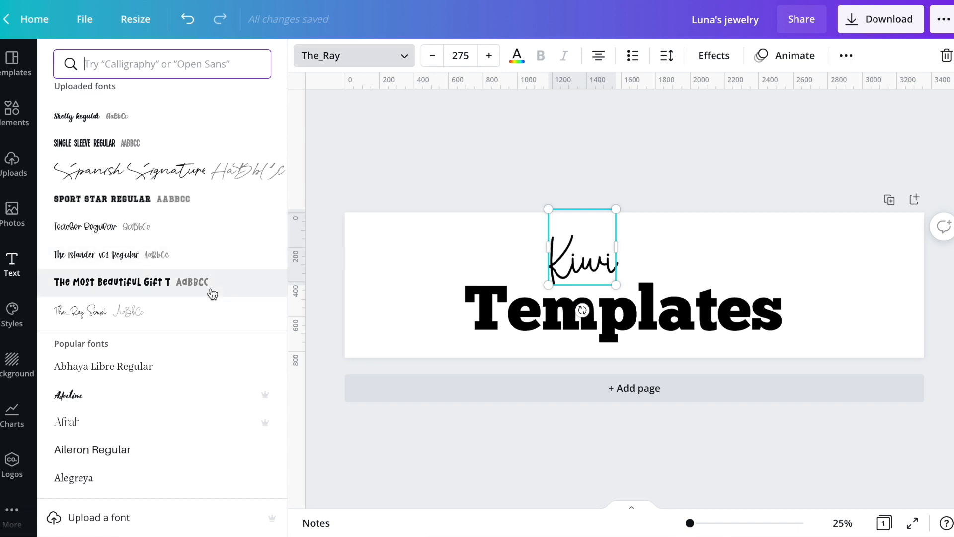
{"action": "scroll", "coordinate": [208, 314], "scroll_direction": "up", "scroll_amount": 12}
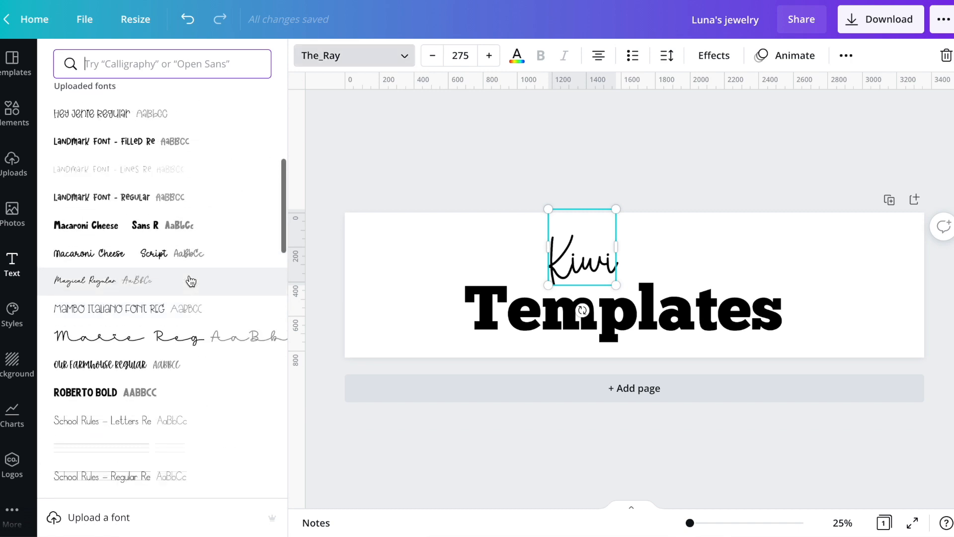
{"action": "scroll", "coordinate": [192, 281], "scroll_direction": "up", "scroll_amount": 2}
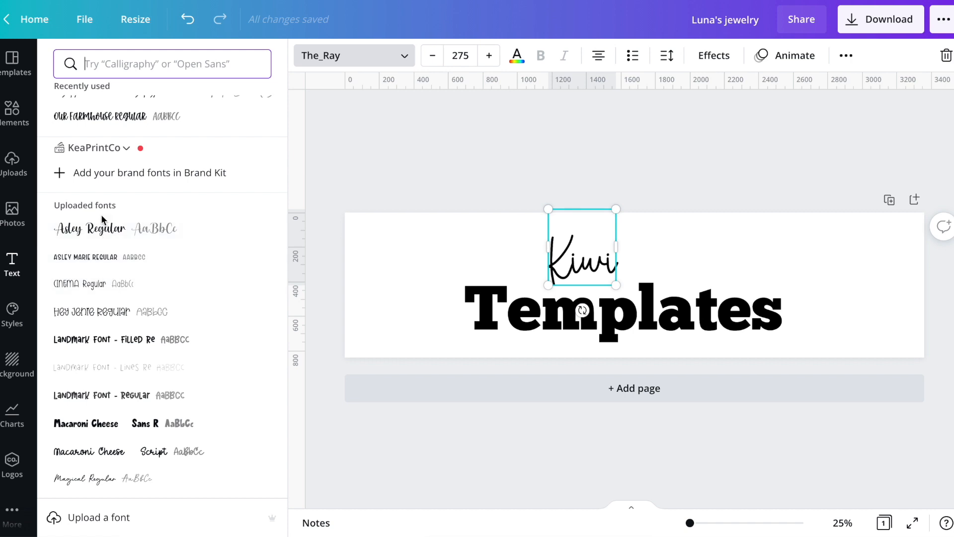
{"action": "scroll", "coordinate": [145, 348], "scroll_direction": "down", "scroll_amount": 15}
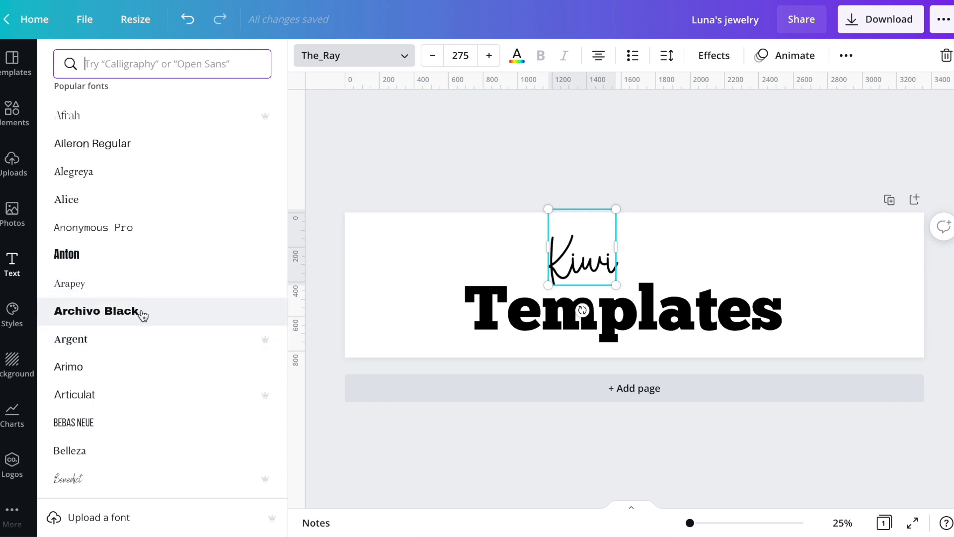
{"action": "scroll", "coordinate": [149, 306], "scroll_direction": "up", "scroll_amount": 2}
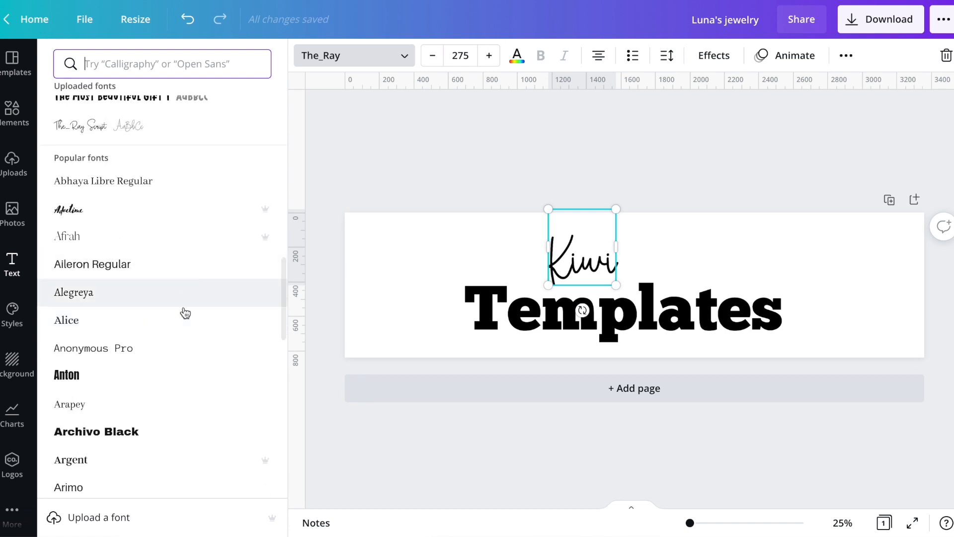
{"action": "scroll", "coordinate": [186, 313], "scroll_direction": "down", "scroll_amount": 4}
{"action": "scroll", "coordinate": [186, 366], "scroll_direction": "down", "scroll_amount": 15}
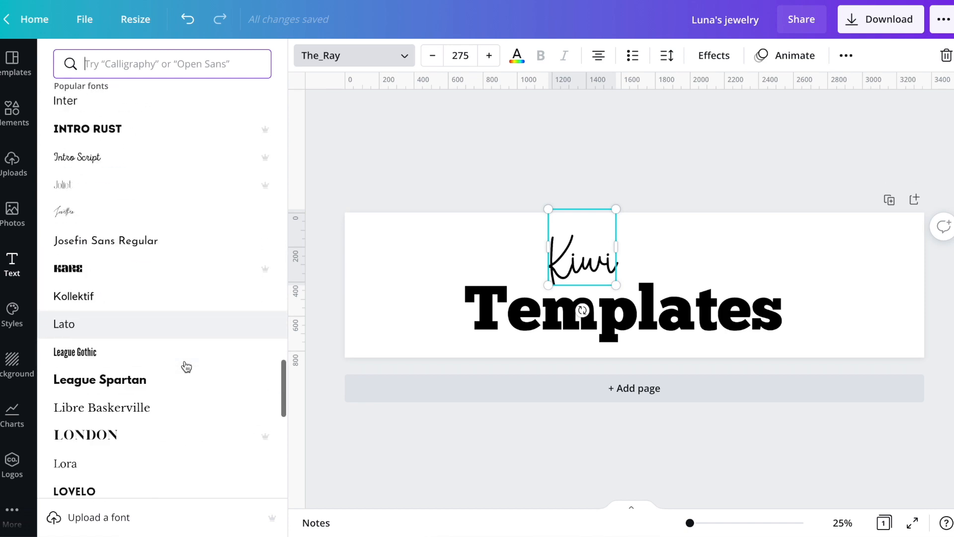
{"action": "scroll", "coordinate": [187, 366], "scroll_direction": "down", "scroll_amount": 10}
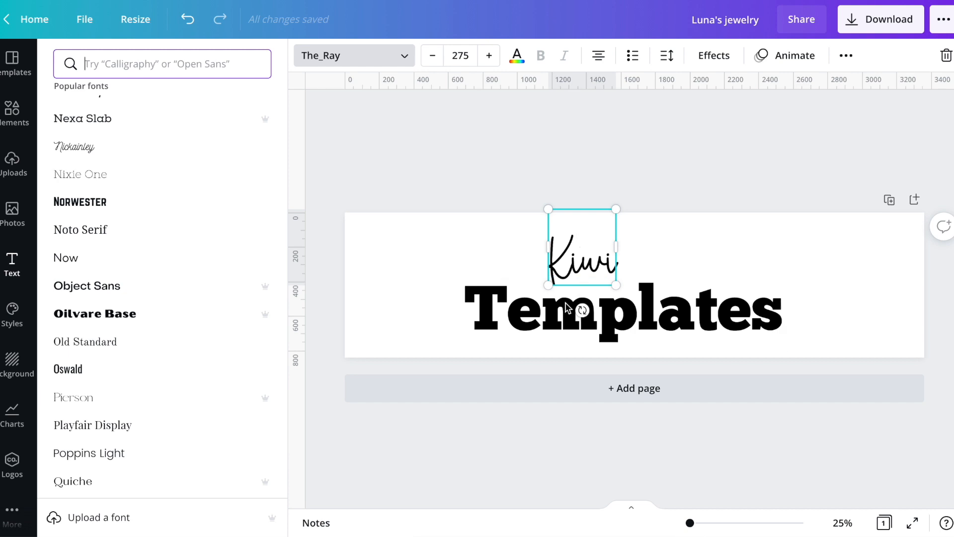
{"action": "left_click", "coordinate": [576, 309]}
{"action": "double_click", "coordinate": [519, 304]}
{"action": "left_click", "coordinate": [558, 411]}
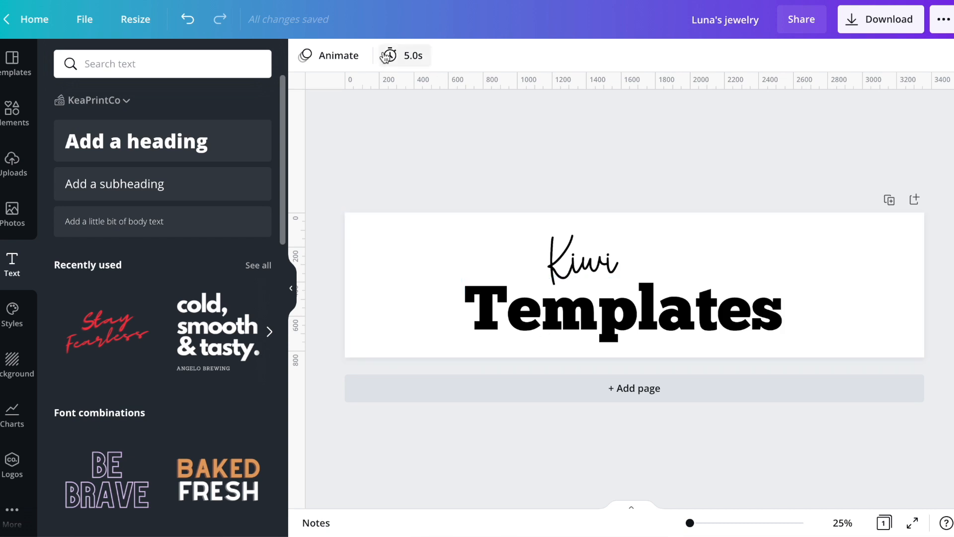
Open the text colour choices for the Templates heading and switch the brand kit to KiwiTemplates
{"action": "left_click", "coordinate": [568, 293]}
{"action": "left_click", "coordinate": [525, 58]}
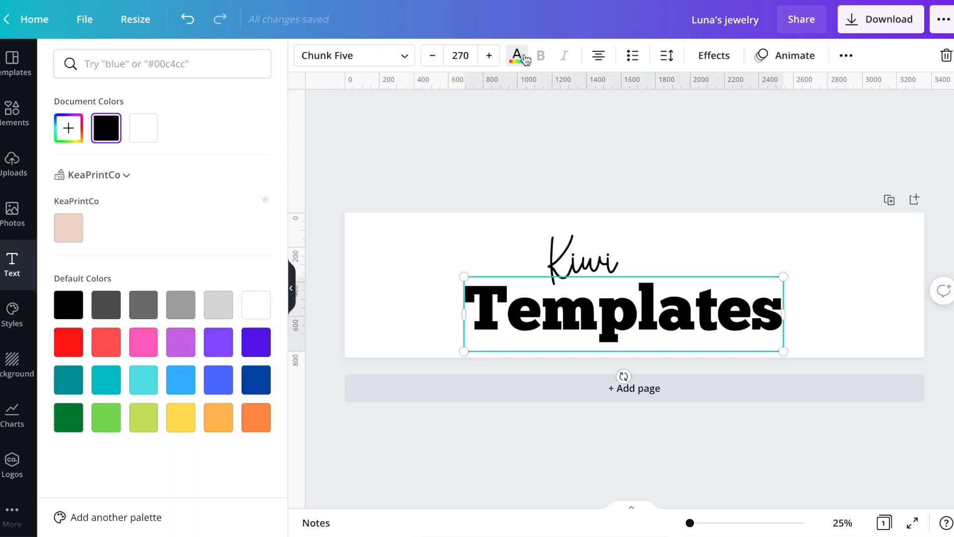
{"action": "left_click", "coordinate": [123, 179]}
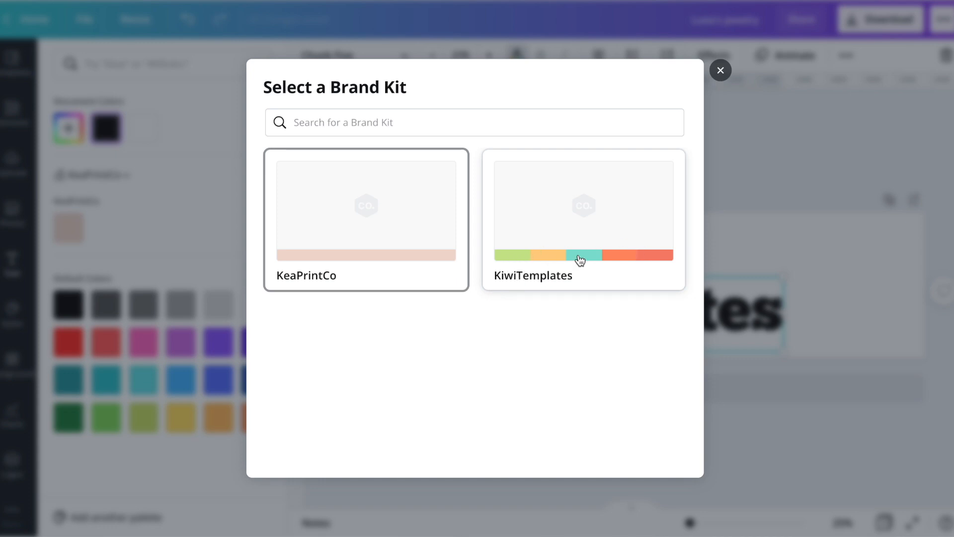
{"action": "left_click", "coordinate": [560, 269]}
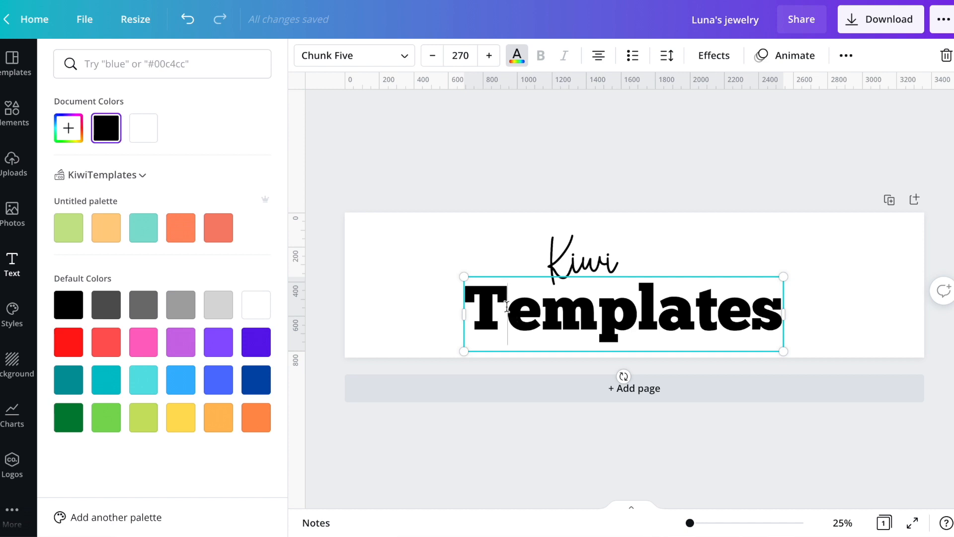
Colour the letters T, e, m, p, l, a of Templates orange, teal, yellow, orange, coral red and teal from the KiwiTemplates palette
{"action": "left_click", "coordinate": [149, 62]}
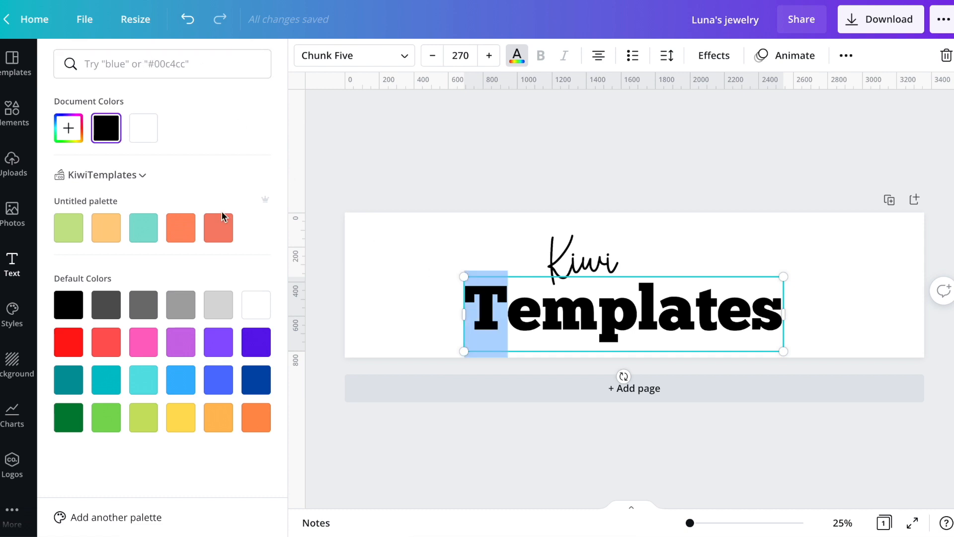
{"action": "left_click", "coordinate": [179, 231]}
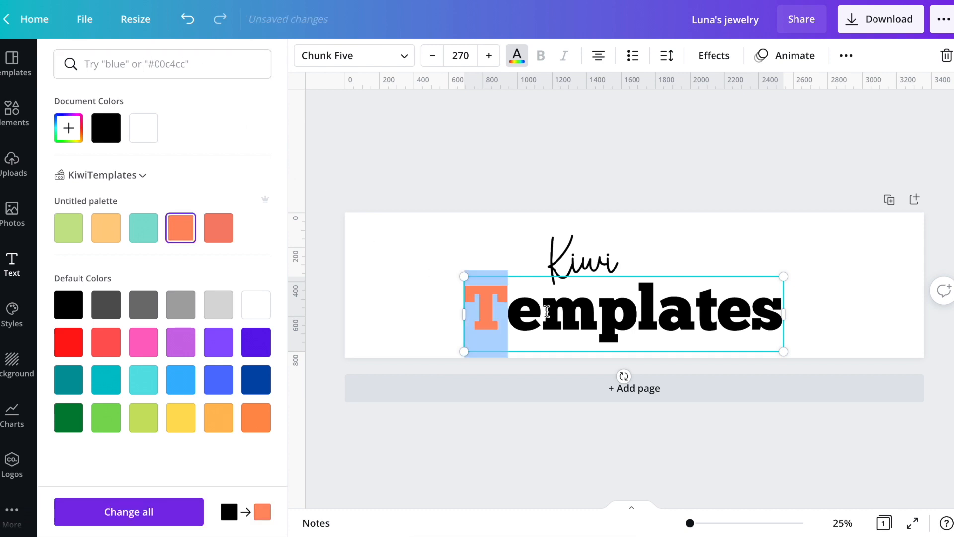
{"action": "left_click_drag", "start_coordinate": [540, 312], "coordinate": [514, 312]}
{"action": "left_click", "coordinate": [146, 231]}
{"action": "mouse_move", "coordinate": [596, 308]}
{"action": "left_mouse_down"}
{"action": "mouse_move", "coordinate": [545, 307]}
{"action": "mouse_move", "coordinate": [659, 308]}
{"action": "left_mouse_up"}
{"action": "left_click", "coordinate": [113, 233]}
{"action": "left_click", "coordinate": [180, 231]}
{"action": "left_click", "coordinate": [218, 227]}
{"action": "left_click", "coordinate": [143, 227]}
Colour the last three letters of Templates, t, e and s, yellow, green and coral red
{"action": "mouse_move", "coordinate": [718, 308]}
{"action": "left_mouse_down"}
{"action": "mouse_move", "coordinate": [696, 308]}
{"action": "mouse_move", "coordinate": [719, 308]}
{"action": "left_mouse_up"}
{"action": "left_click", "coordinate": [105, 233]}
{"action": "left_click", "coordinate": [78, 233]}
{"action": "left_click", "coordinate": [768, 311]}
{"action": "left_click_drag", "start_coordinate": [782, 309], "coordinate": [751, 310]}
{"action": "left_click", "coordinate": [218, 227]}
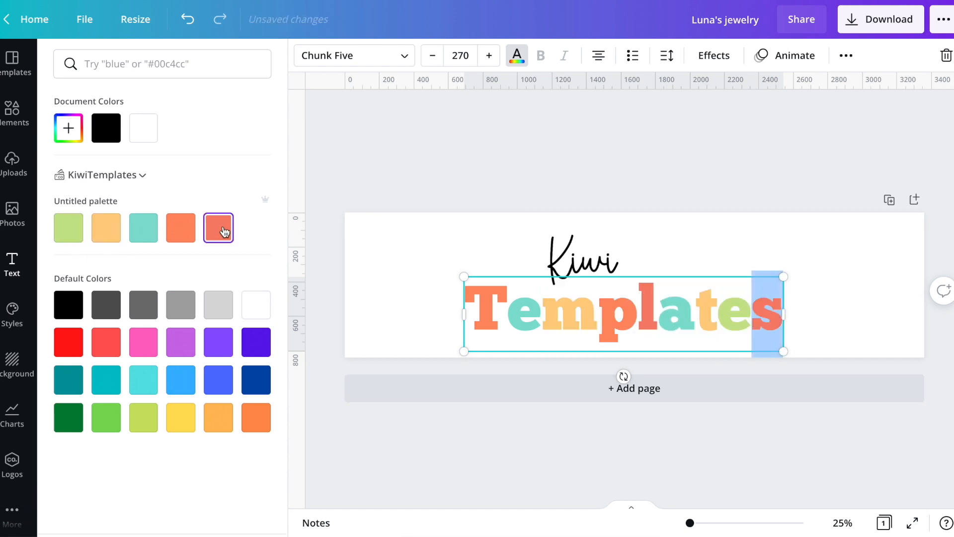
{"action": "key", "text": "Escape"}
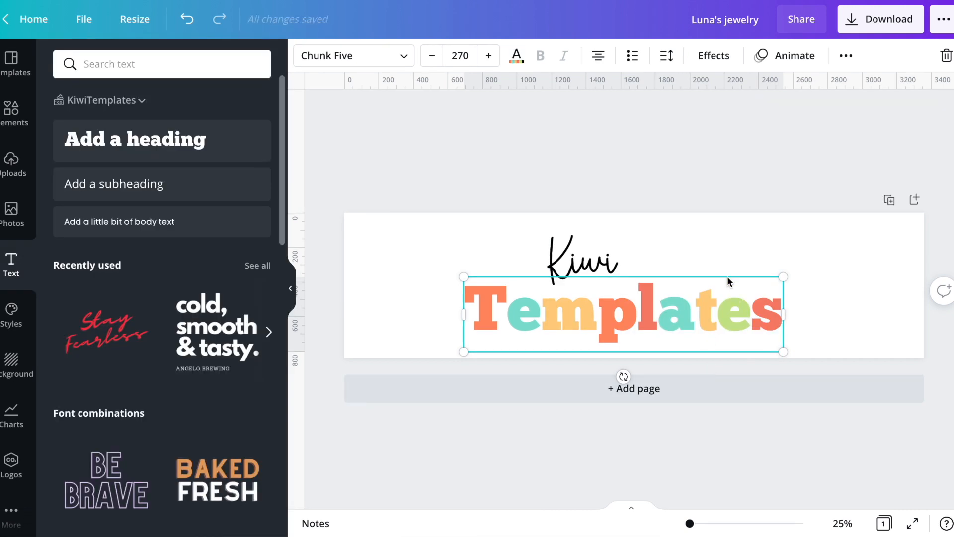
{"action": "left_click", "coordinate": [721, 58]}
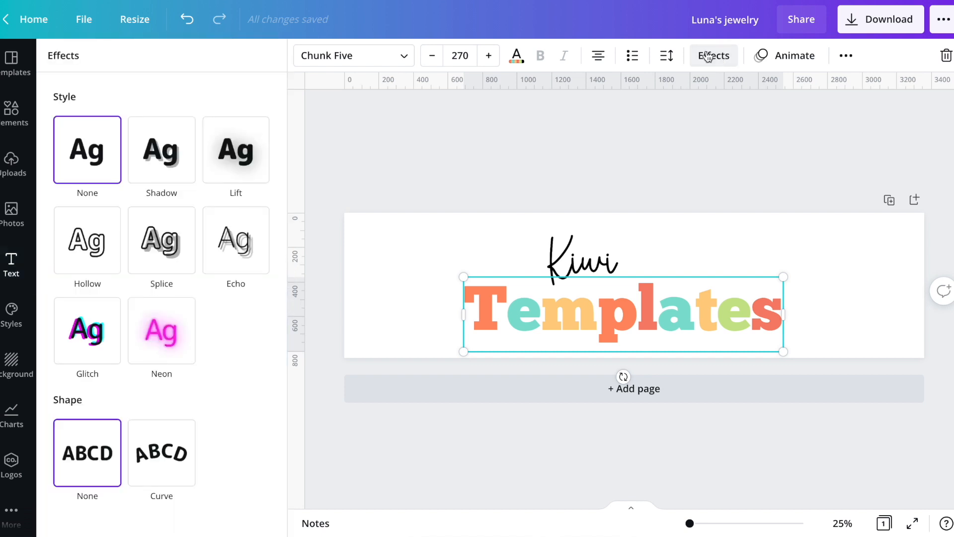
{"action": "left_click", "coordinate": [104, 246]}
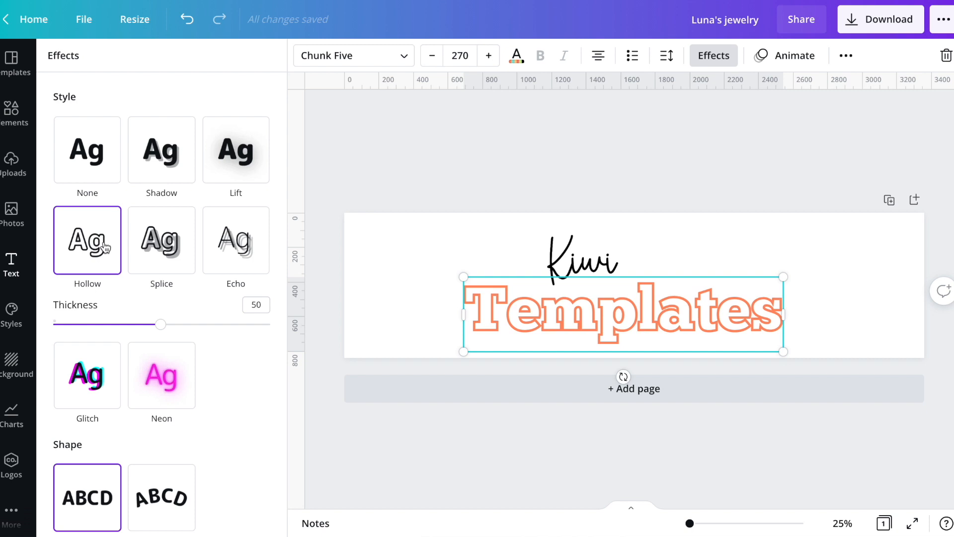
{"action": "key", "text": "super+z"}
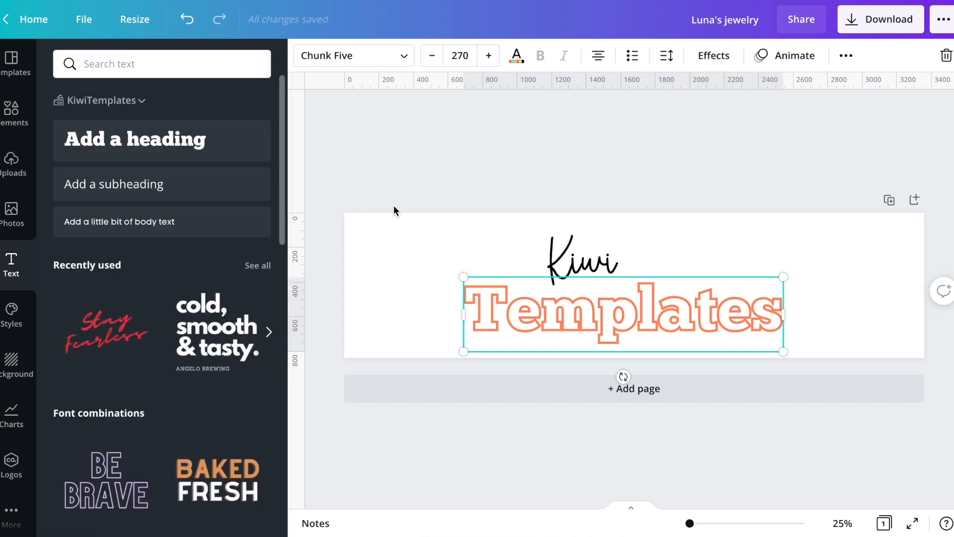
{"action": "key", "text": "super+z"}
Duplicate the multicoloured Templates heading as a copy offset slightly down and right of the original
{"action": "left_click", "coordinate": [416, 211]}
{"action": "left_click", "coordinate": [520, 337]}
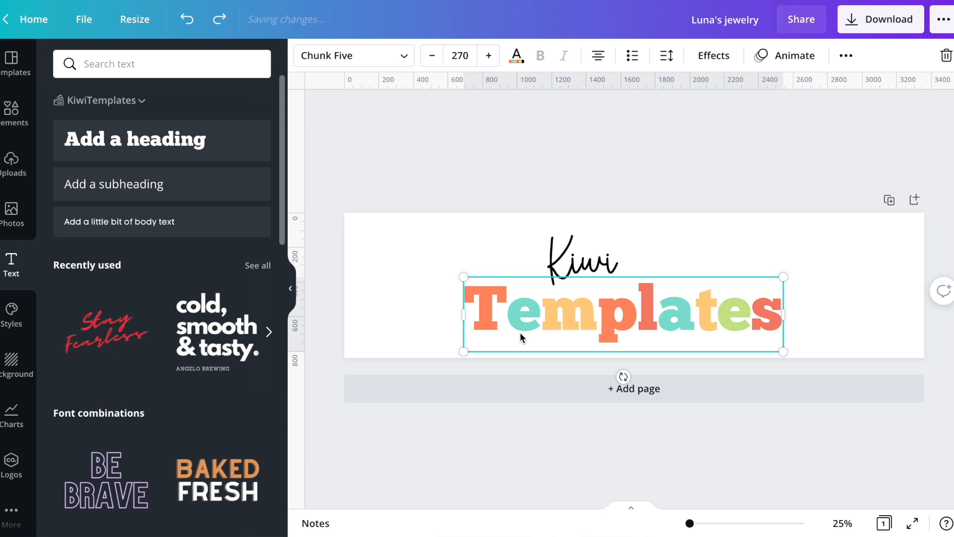
{"action": "key", "text": "super+shift+z"}
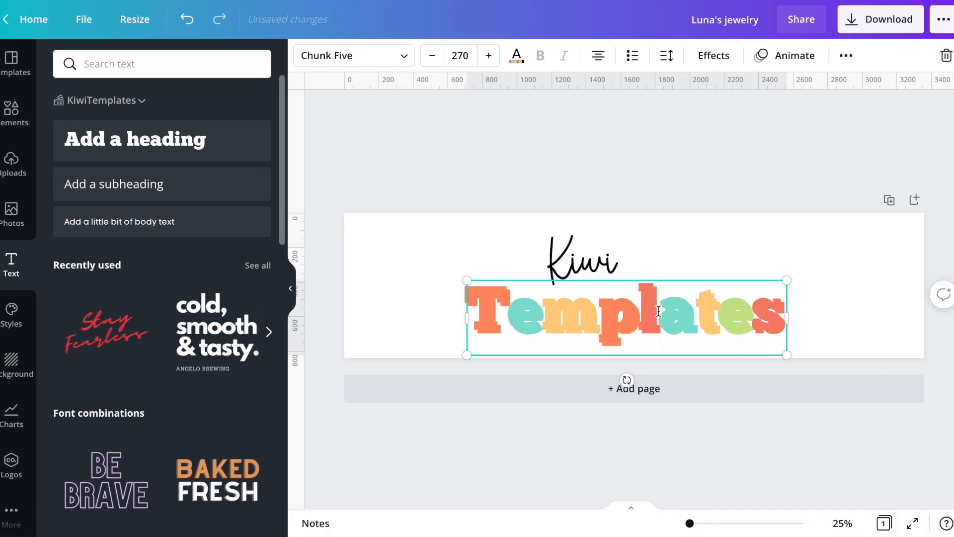
Apply the Hollow effect to the duplicated Templates heading and reduce its outline thickness below 50
{"action": "left_click", "coordinate": [726, 57]}
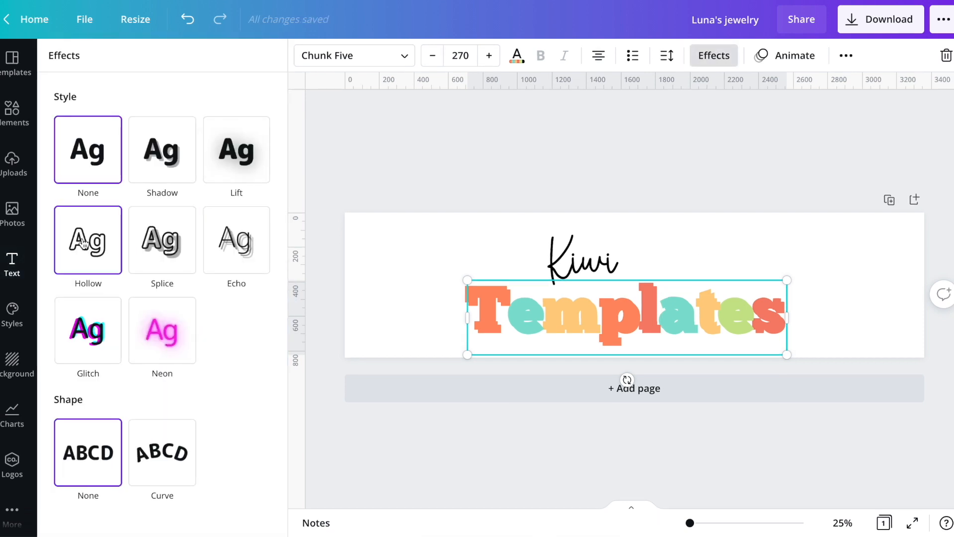
{"action": "left_click", "coordinate": [83, 243]}
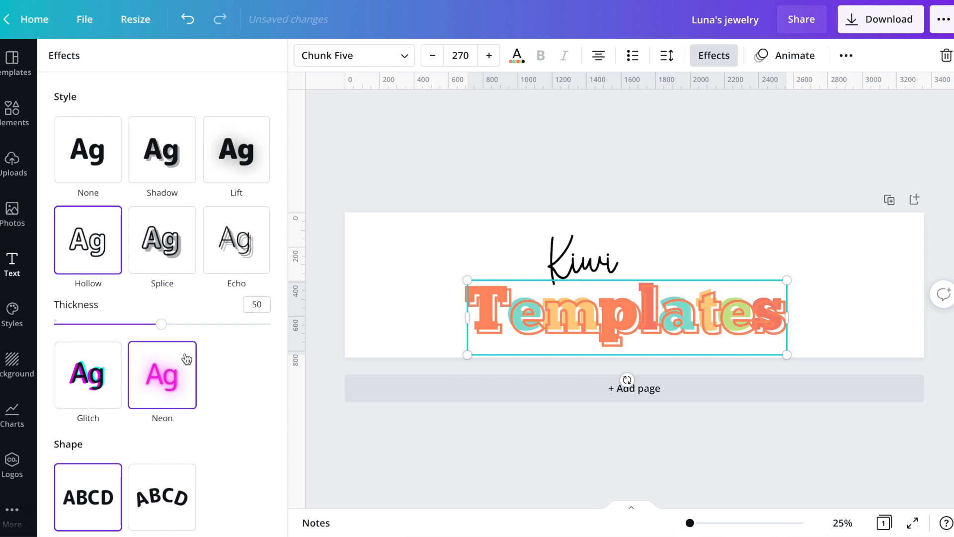
{"action": "scroll", "coordinate": [247, 303], "scroll_direction": "down", "scroll_amount": 1}
{"action": "scroll", "coordinate": [247, 302], "scroll_direction": "up", "scroll_amount": 1}
{"action": "left_click_drag", "start_coordinate": [162, 325], "coordinate": [137, 331]}
Colour the hollow Templates copy's outline black
{"action": "left_click", "coordinate": [365, 190]}
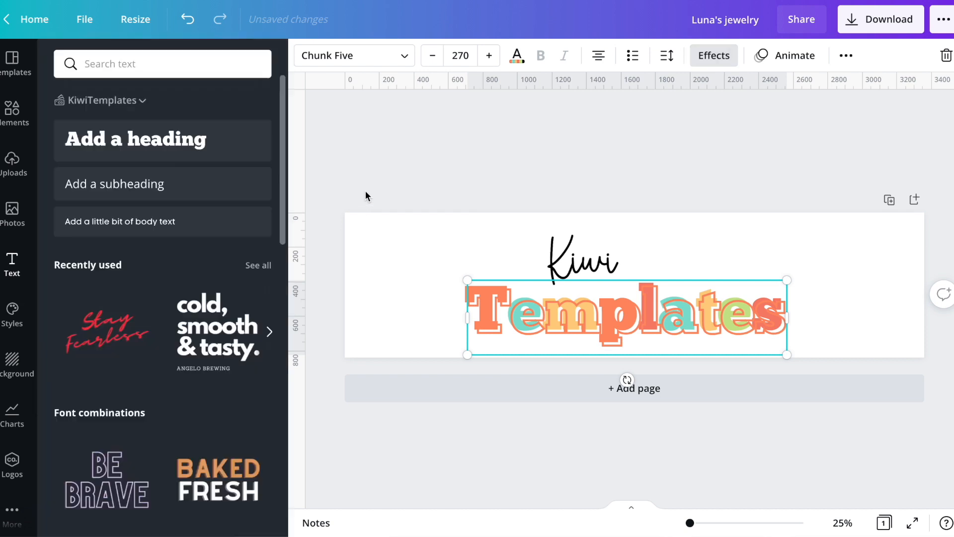
{"action": "left_click", "coordinate": [517, 58]}
{"action": "left_click", "coordinate": [102, 129]}
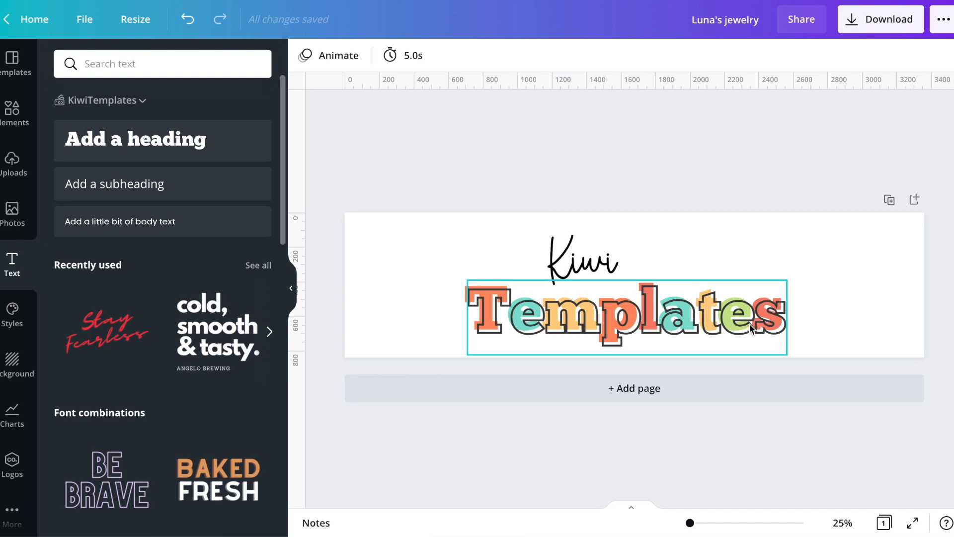
Align the hollow Templates outline over the coloured heading and tilt both slightly so the word rises towards its end
{"action": "left_click", "coordinate": [637, 301]}
{"action": "left_click_drag", "start_coordinate": [637, 301], "coordinate": [634, 298]}
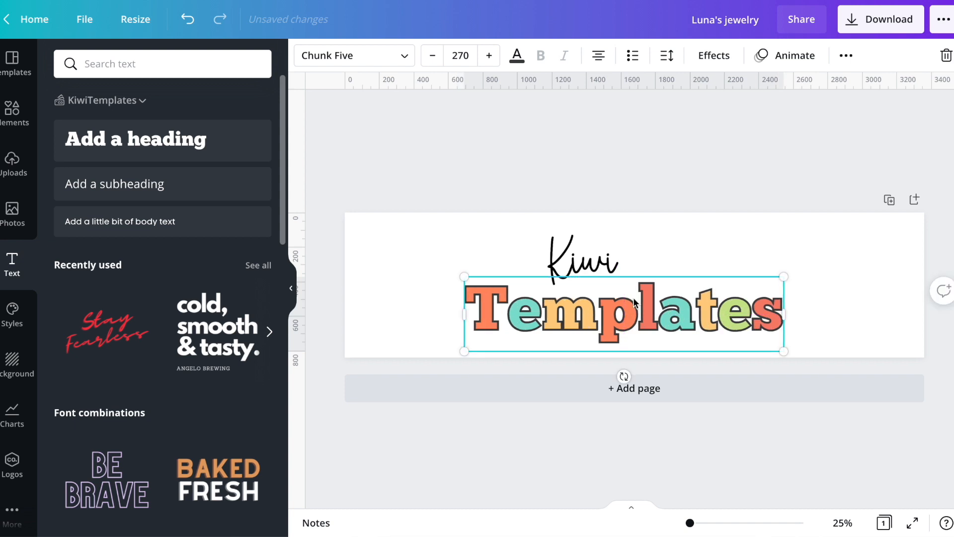
{"action": "left_click_drag", "start_coordinate": [540, 199], "coordinate": [628, 384]}
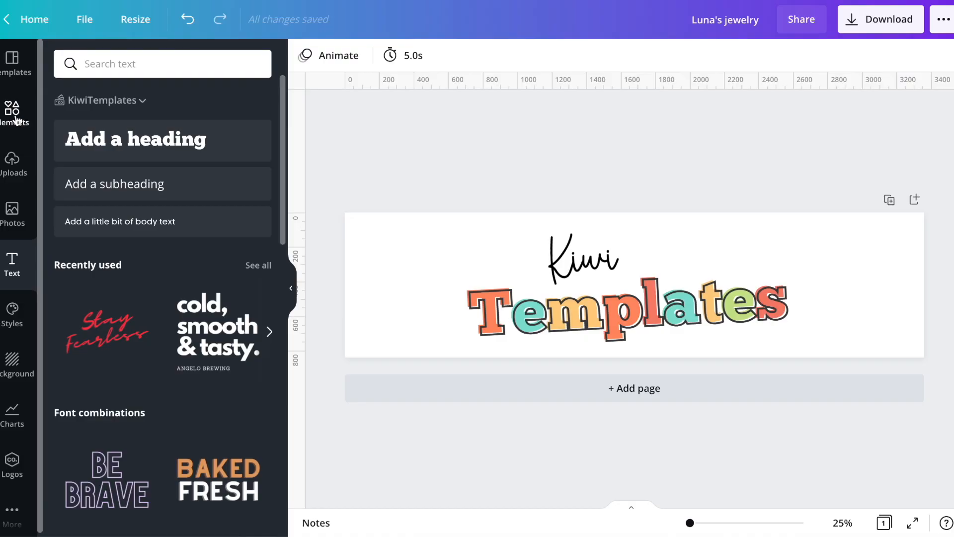
Try a desk photo with a laptop, plant and coffee on the banner and remove it
{"action": "left_click", "coordinate": [15, 119]}
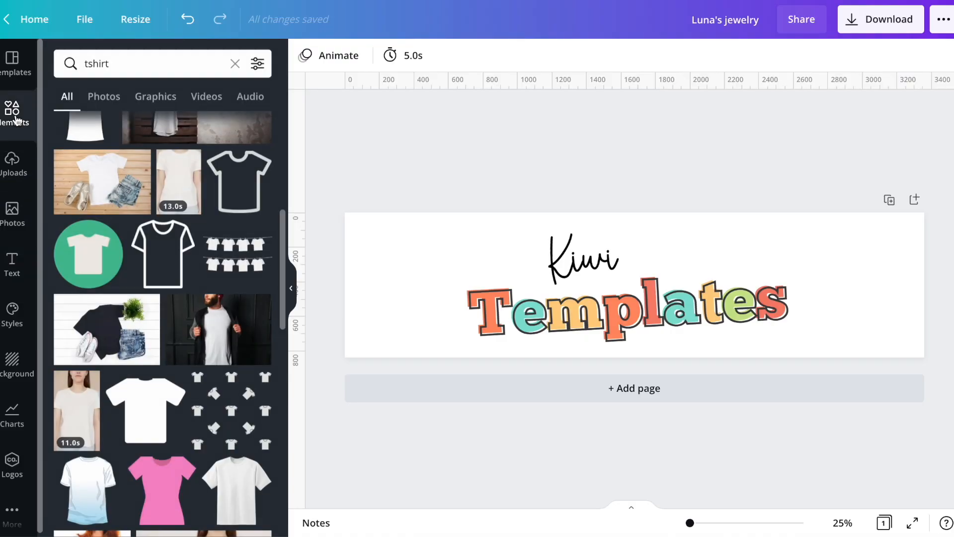
{"action": "left_click", "coordinate": [107, 67]}
{"action": "double_click", "coordinate": [110, 69]}
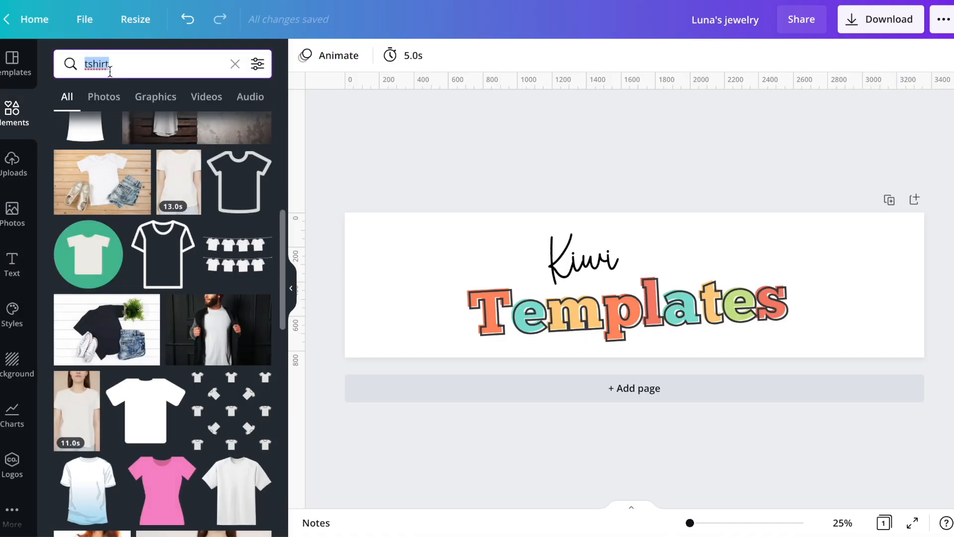
{"action": "type", "text": "desk"}
{"action": "key", "text": "Return"}
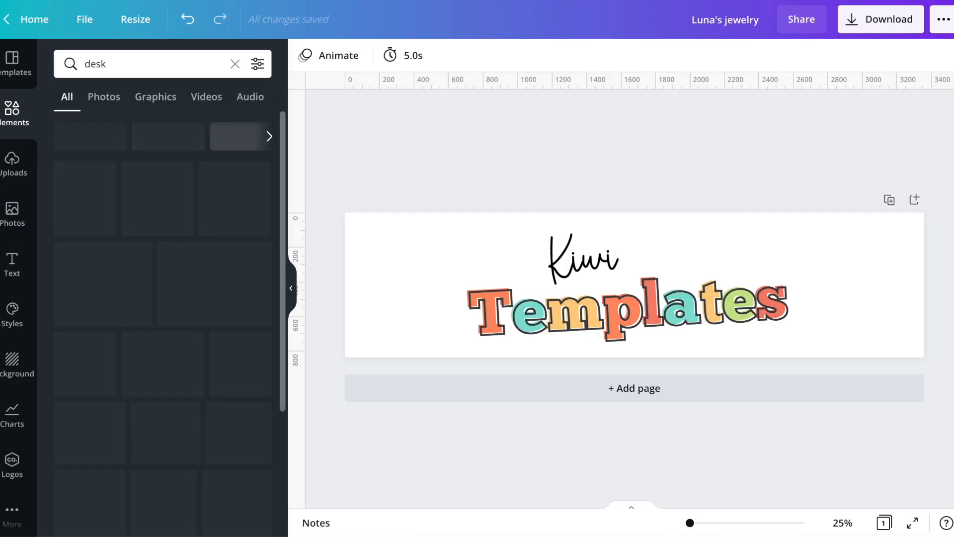
{"action": "left_click", "coordinate": [104, 97]}
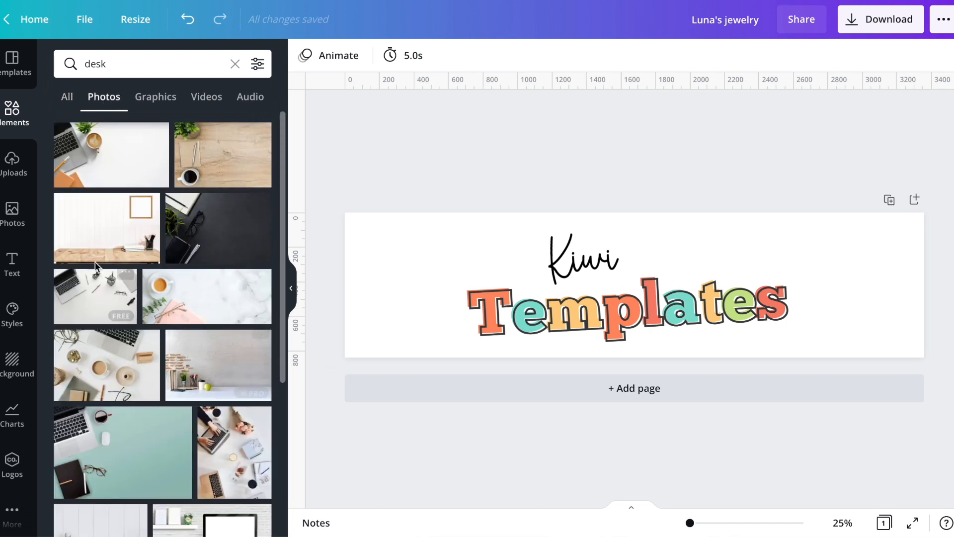
{"action": "left_click", "coordinate": [125, 154]}
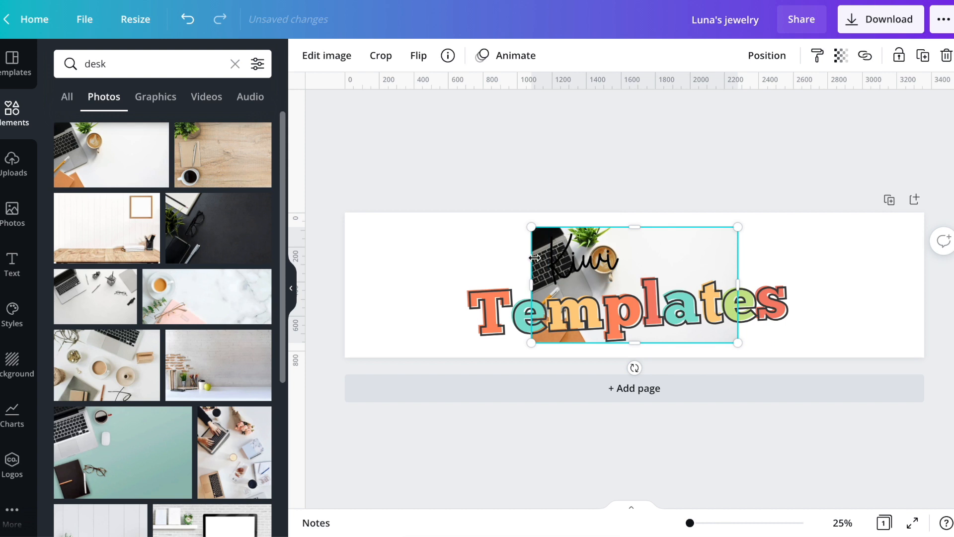
{"action": "key", "text": "Delete"}
Search the elements for grid and add a single-cell grid that fills the banner behind the text
{"action": "left_click", "coordinate": [126, 70]}
{"action": "double_click", "coordinate": [126, 72]}
{"action": "type", "text": "grid"}
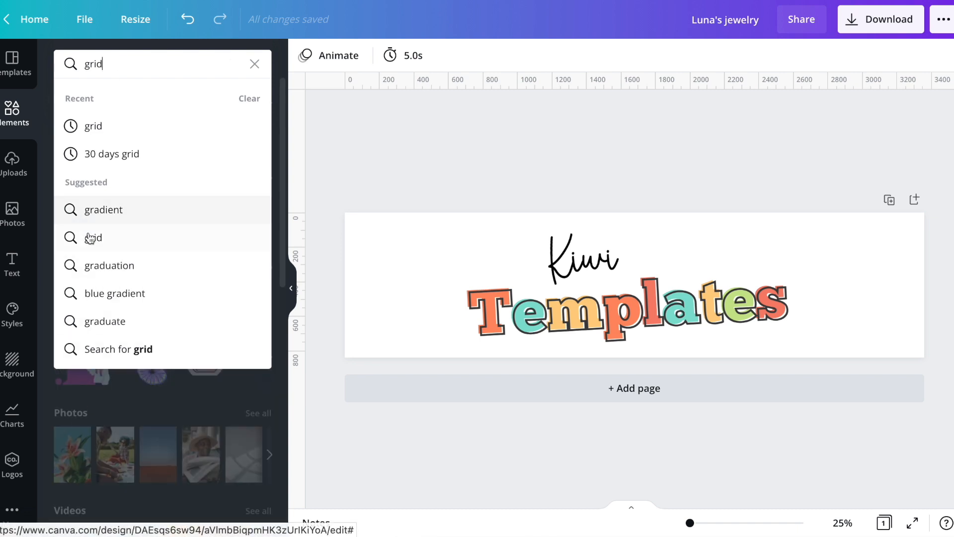
{"action": "left_click", "coordinate": [89, 237]}
{"action": "left_click", "coordinate": [81, 174]}
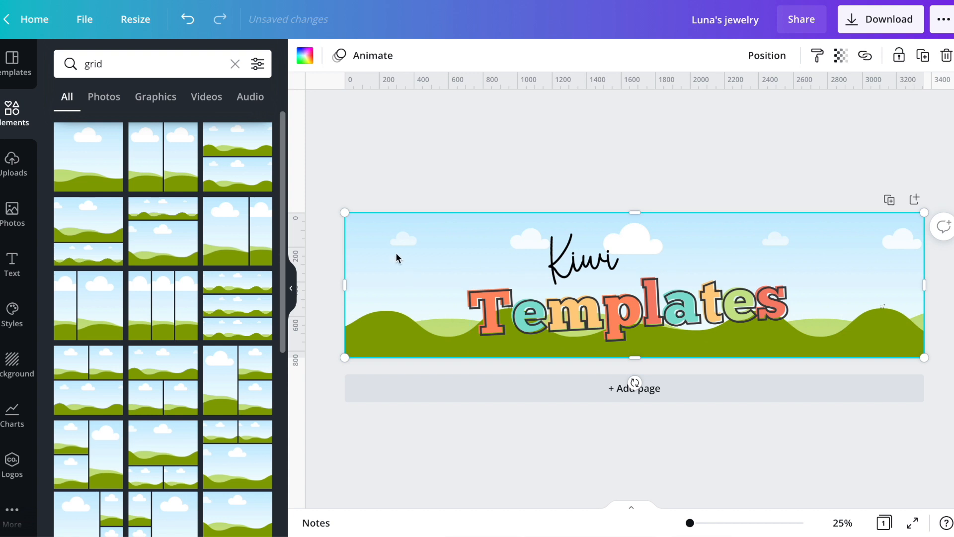
Fill the grid with the marble desk photo of coffee and glasses, and shift the Kiwi Templates text right onto the clear marble
{"action": "left_click", "coordinate": [234, 64]}
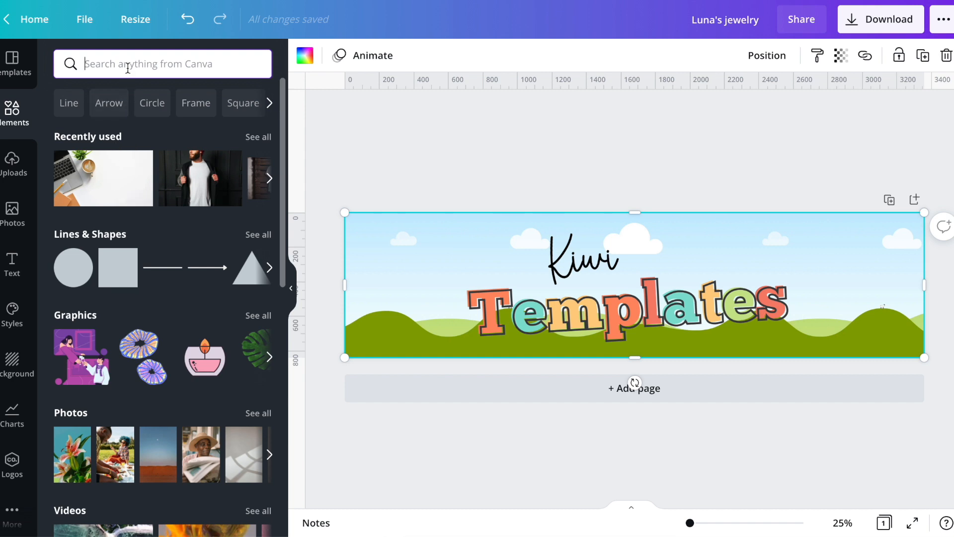
{"action": "type", "text": "des"}
{"action": "left_click", "coordinate": [95, 123]}
{"action": "left_click", "coordinate": [101, 96]}
{"action": "left_click_drag", "start_coordinate": [178, 316], "coordinate": [371, 254]}
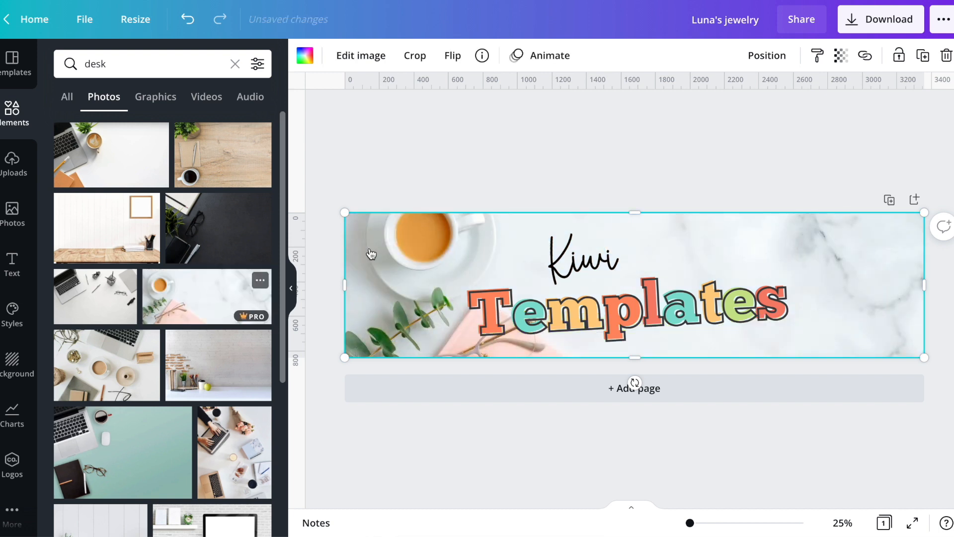
{"action": "left_click_drag", "start_coordinate": [544, 162], "coordinate": [735, 323]}
{"action": "left_click", "coordinate": [716, 165]}
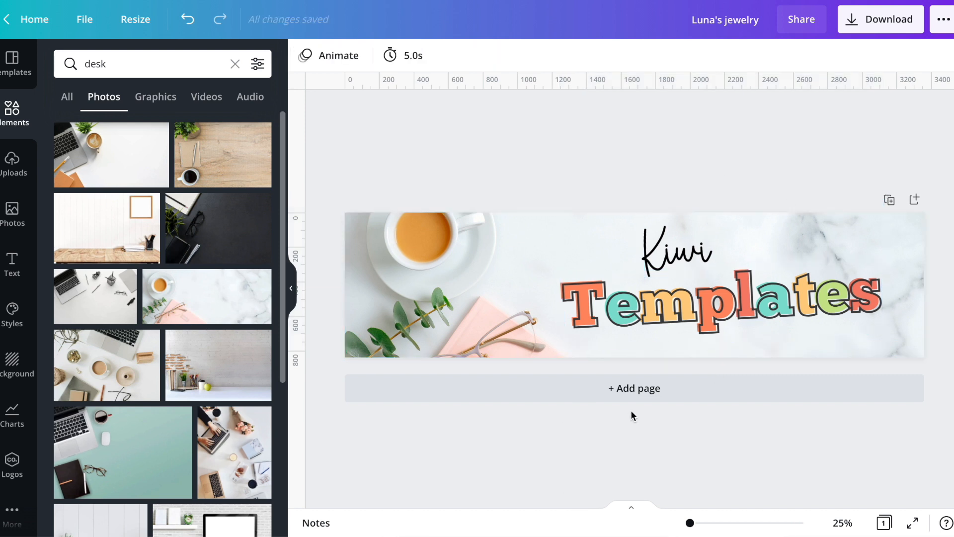
Duplicate the banner page and replace the copy's background with the white panelled wall photo with two potted plants
{"action": "left_click", "coordinate": [889, 200]}
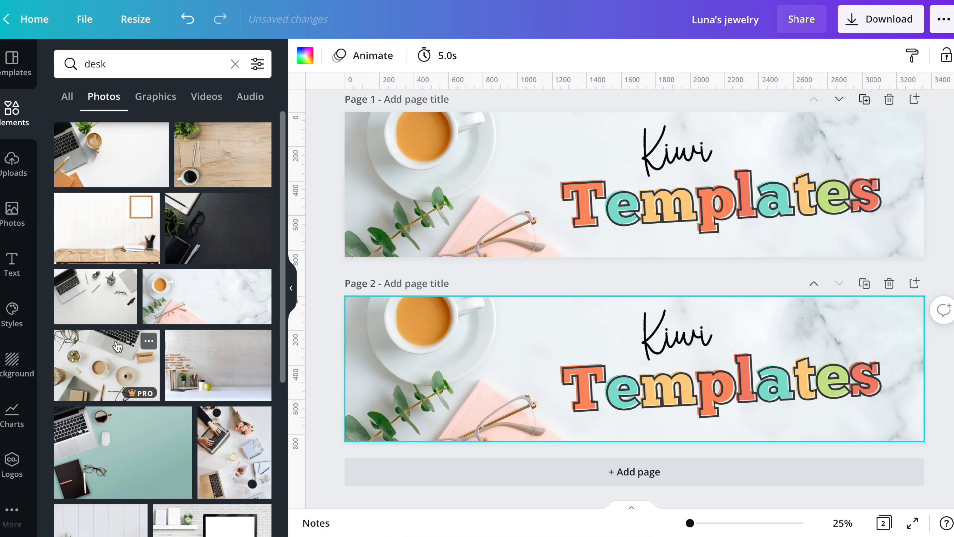
{"action": "scroll", "coordinate": [150, 398], "scroll_direction": "down", "scroll_amount": 4}
{"action": "scroll", "coordinate": [150, 398], "scroll_direction": "down", "scroll_amount": 1}
{"action": "left_click_drag", "start_coordinate": [124, 338], "coordinate": [369, 350]}
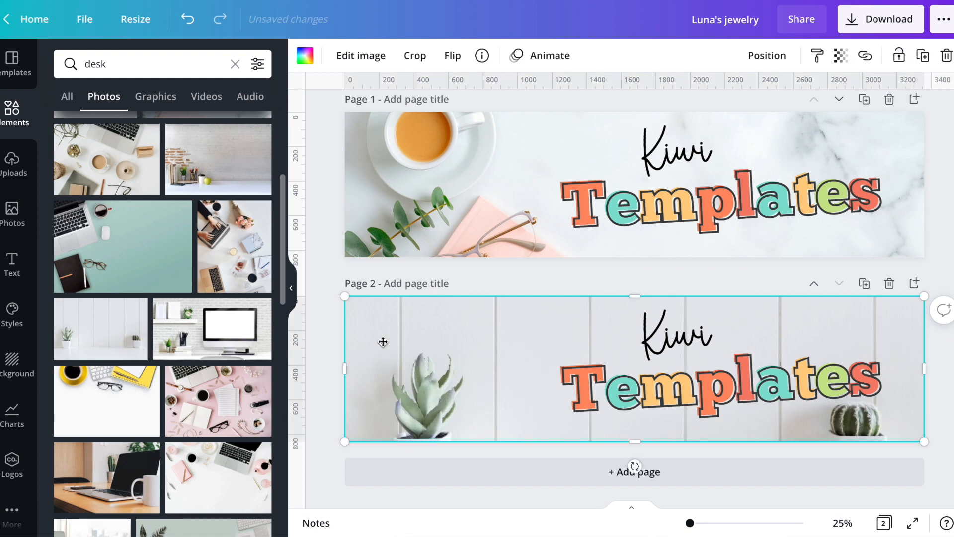
Shift the page 2 photo upward within its grid to show the pots, and move the Kiwi Templates text between the plants
{"action": "double_click", "coordinate": [384, 341]}
{"action": "left_click_drag", "start_coordinate": [507, 344], "coordinate": [502, 298]}
{"action": "left_click_drag", "start_coordinate": [346, 147], "coordinate": [439, 142]}
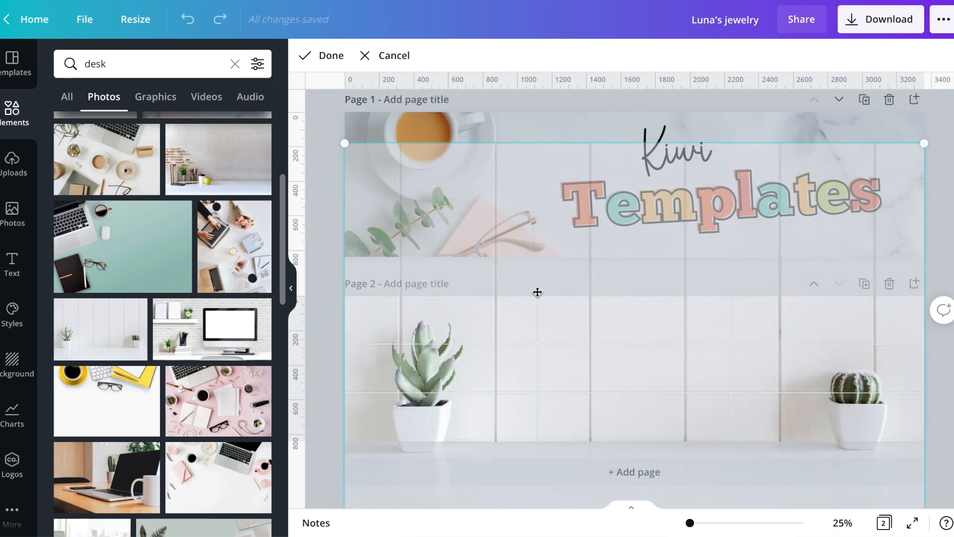
{"action": "left_click", "coordinate": [326, 395]}
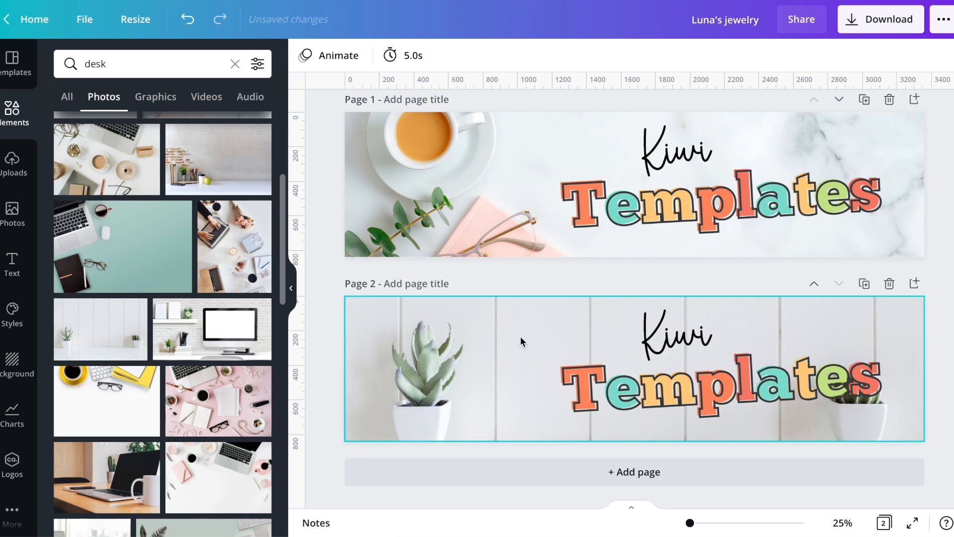
{"action": "left_click", "coordinate": [692, 390]}
{"action": "left_click_drag", "start_coordinate": [692, 409], "coordinate": [614, 415]}
{"action": "left_click", "coordinate": [326, 411]}
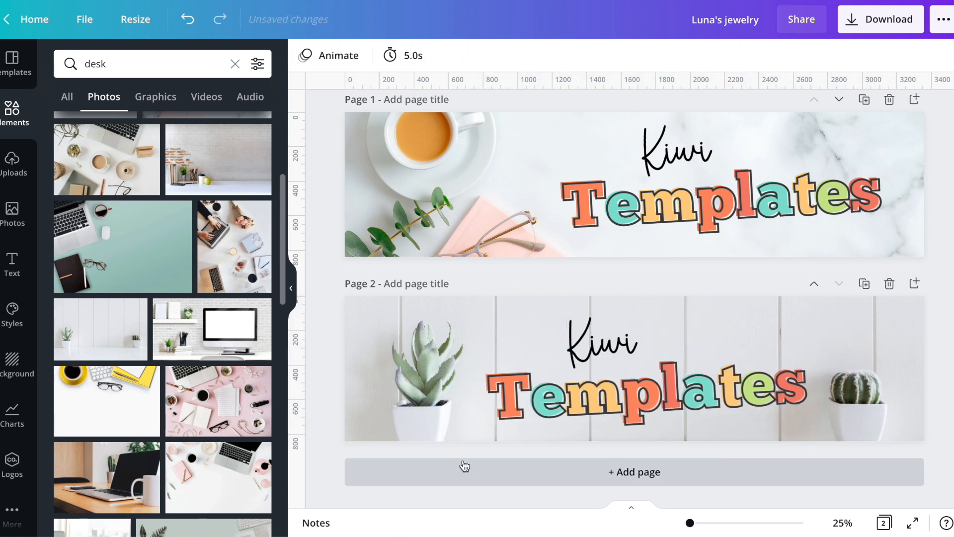
Duplicate the page 2 banner as a third page, discarding the blank page
{"action": "left_click", "coordinate": [464, 472]}
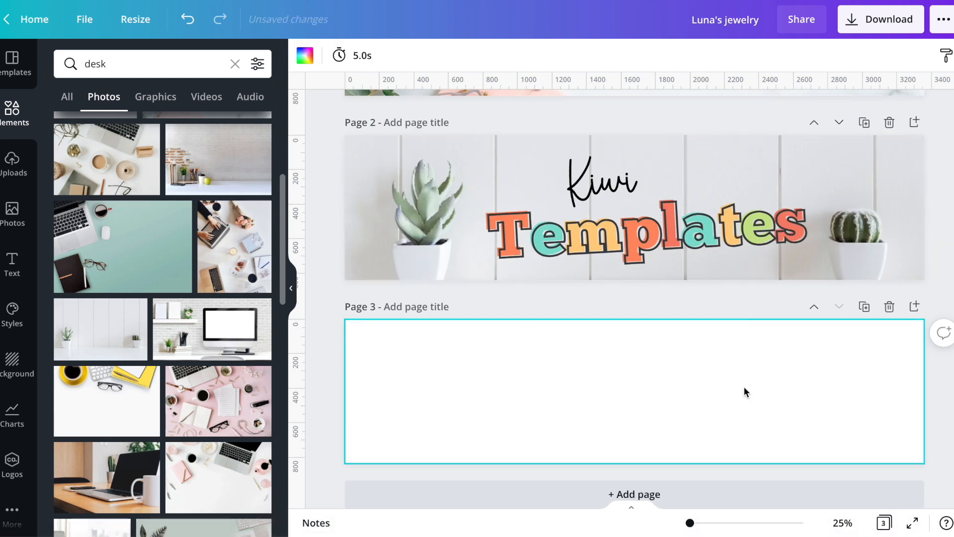
{"action": "left_click", "coordinate": [889, 307]}
{"action": "left_click", "coordinate": [865, 284]}
Try the desk photo with the yellow coffee cup and notebook as the page 3 background, and clear it from the grid
{"action": "scroll", "coordinate": [218, 398], "scroll_direction": "down", "scroll_amount": 2}
{"action": "left_click", "coordinate": [110, 318]}
{"action": "left_click", "coordinate": [492, 379]}
{"action": "key", "text": "Delete"}
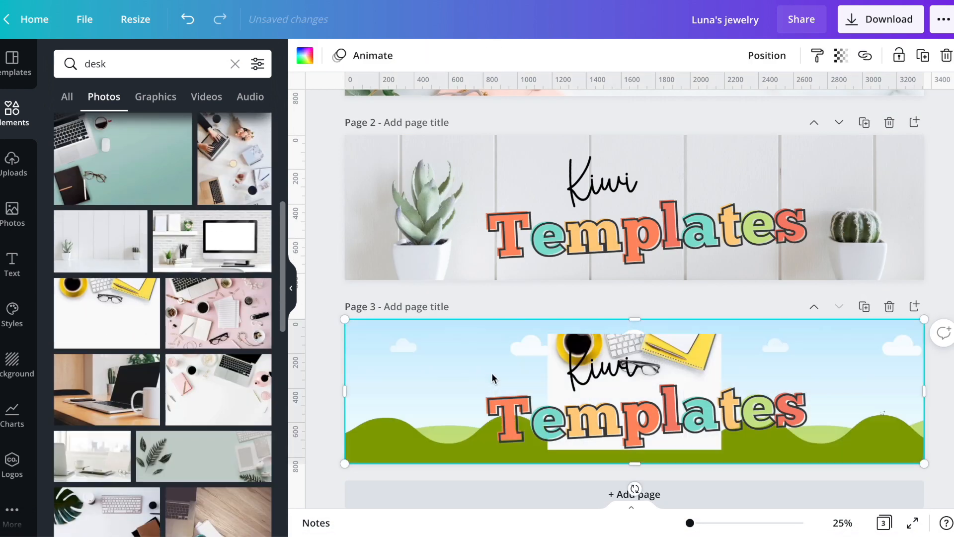
{"action": "left_click", "coordinate": [680, 440]}
{"action": "key", "text": "Delete"}
{"action": "left_click_drag", "start_coordinate": [109, 318], "coordinate": [398, 439]}
{"action": "double_click", "coordinate": [382, 359]}
{"action": "left_click", "coordinate": [326, 391]}
{"action": "scroll", "coordinate": [326, 392], "scroll_direction": "down", "scroll_amount": 1}
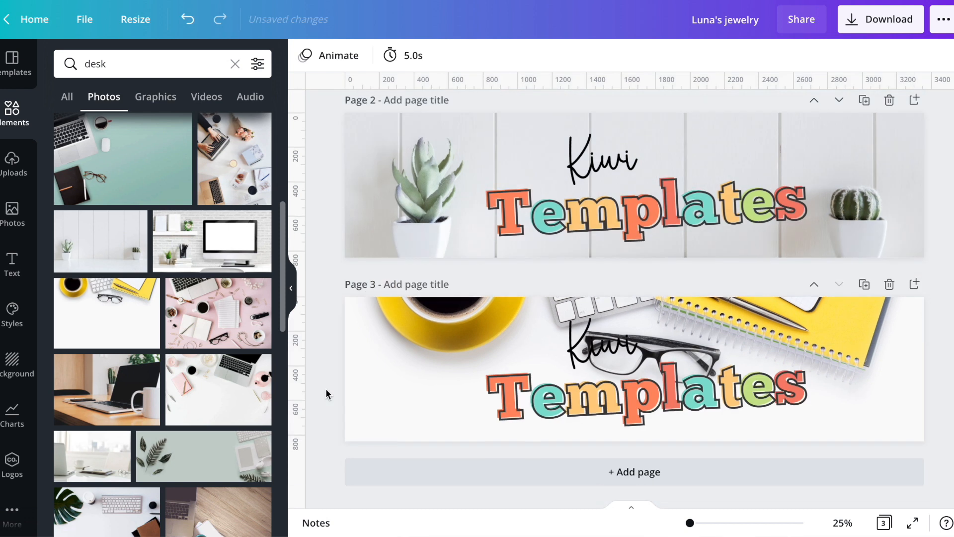
{"action": "left_click", "coordinate": [404, 358]}
{"action": "key", "text": "Delete"}
Fill page 3 with the white desk photo of glasses and gold paperclips, adjust its crop, and move the text to the left
{"action": "scroll", "coordinate": [124, 373], "scroll_direction": "down", "scroll_amount": 6}
{"action": "left_click_drag", "start_coordinate": [112, 328], "coordinate": [390, 330]}
{"action": "double_click", "coordinate": [391, 343]}
{"action": "left_click_drag", "start_coordinate": [391, 346], "coordinate": [402, 442]}
{"action": "left_click", "coordinate": [605, 447]}
{"action": "left_click_drag", "start_coordinate": [604, 402], "coordinate": [484, 409]}
{"action": "left_click", "coordinate": [329, 399]}
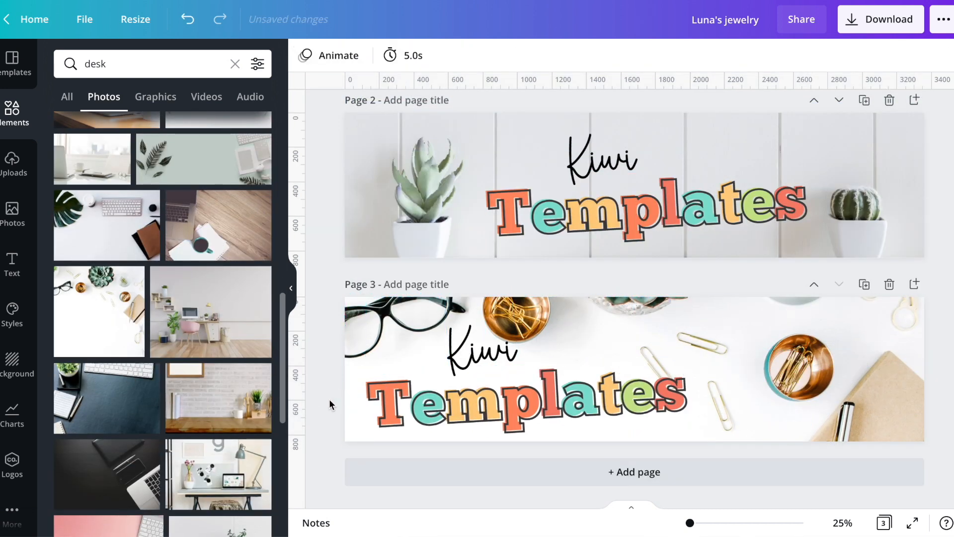
Create a fourth banner with the white keyboard and gold pens photo, and paste the Kiwi Templates text between them
{"action": "left_click", "coordinate": [398, 470]}
{"action": "key", "text": "ctrl+v"}
{"action": "left_click", "coordinate": [469, 248]}
{"action": "mouse_move", "coordinate": [468, 183]}
{"action": "left_mouse_down"}
{"action": "mouse_move", "coordinate": [572, 370]}
{"action": "mouse_move", "coordinate": [465, 180]}
{"action": "left_mouse_up"}
{"action": "key", "text": "ctrl+c"}
{"action": "left_click", "coordinate": [472, 370]}
{"action": "key", "text": "ctrl+v"}
{"action": "left_click_drag", "start_coordinate": [472, 370], "coordinate": [570, 353]}
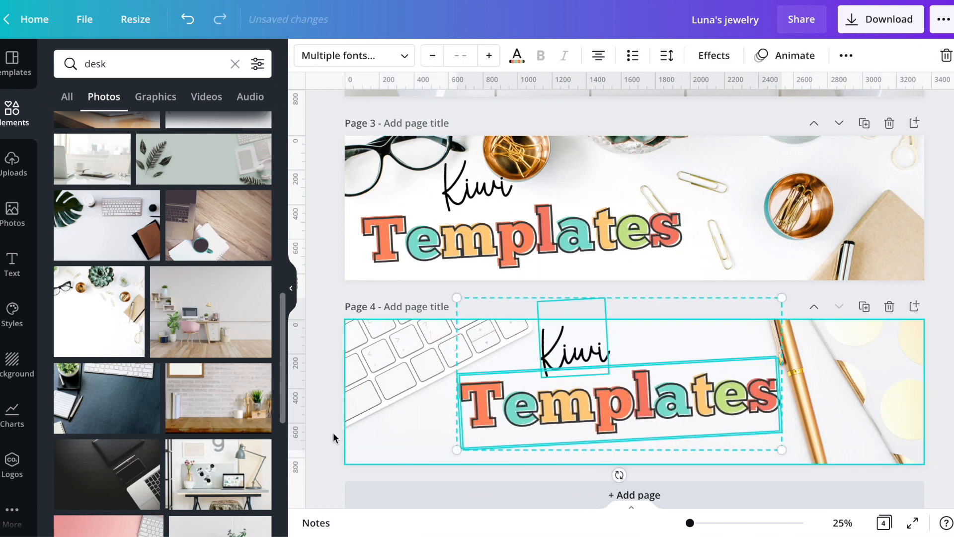
{"action": "left_click", "coordinate": [332, 432]}
Create a fifth banner with the pencils and potted succulent photo, and paste the Kiwi Templates text on its empty left side
{"action": "left_click", "coordinate": [437, 488]}
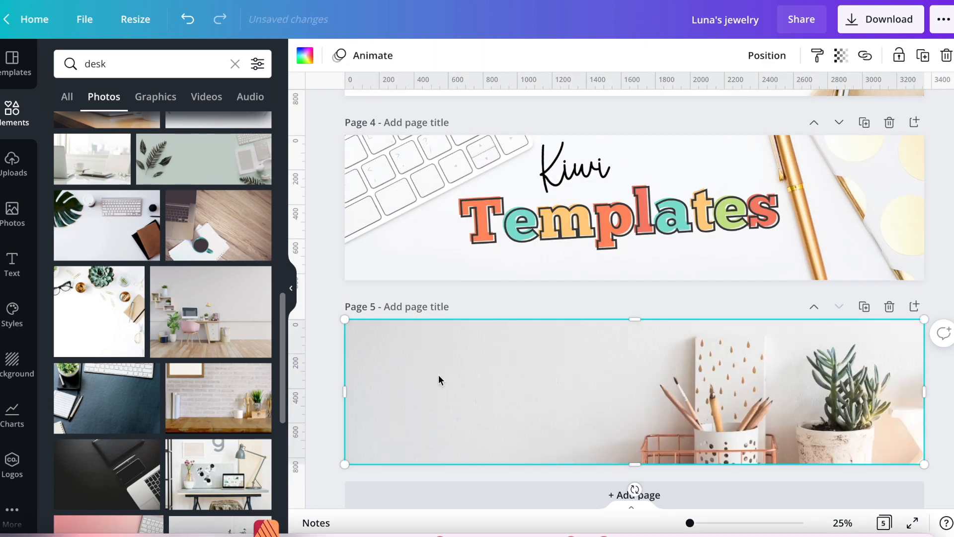
{"action": "left_click", "coordinate": [479, 299]}
{"action": "left_click", "coordinate": [553, 144]}
{"action": "key", "text": "ctrl+c"}
{"action": "left_click", "coordinate": [511, 370]}
{"action": "key", "text": "ctrl+v"}
{"action": "left_click_drag", "start_coordinate": [552, 366], "coordinate": [445, 363]}
Change the capital T of the hollow Templates outline on page 4 to a lowercase t
{"action": "double_click", "coordinate": [502, 226]}
{"action": "left_click", "coordinate": [502, 227]}
{"action": "left_click", "coordinate": [582, 306]}
{"action": "left_click", "coordinate": [483, 206]}
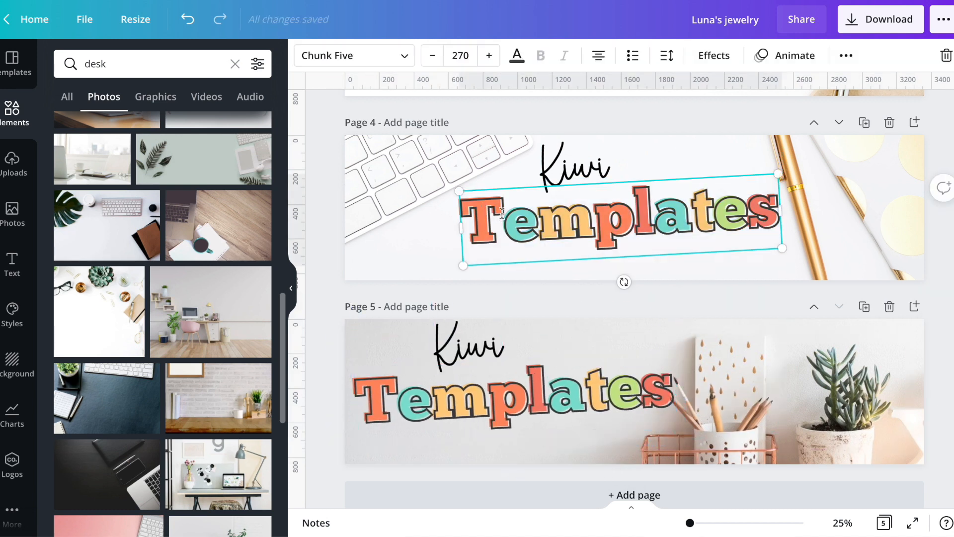
{"action": "key", "text": "BackSpace"}
{"action": "type", "text": "t"}
{"action": "left_click", "coordinate": [564, 301]}
Put the hollow outline behind the coloured heading on page 4 and make the coloured heading's first letter a lowercase t
{"action": "left_click", "coordinate": [551, 231]}
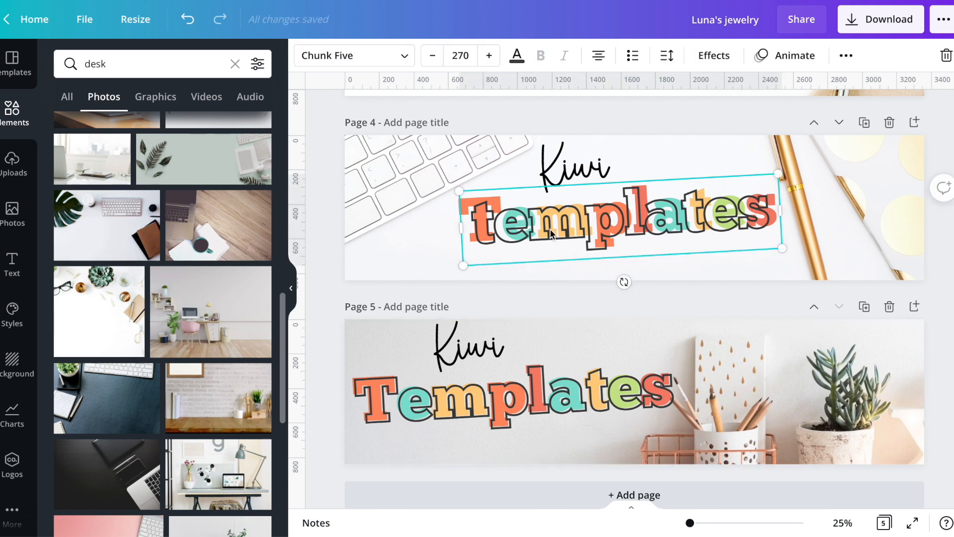
{"action": "key", "text": "ctrl+z"}
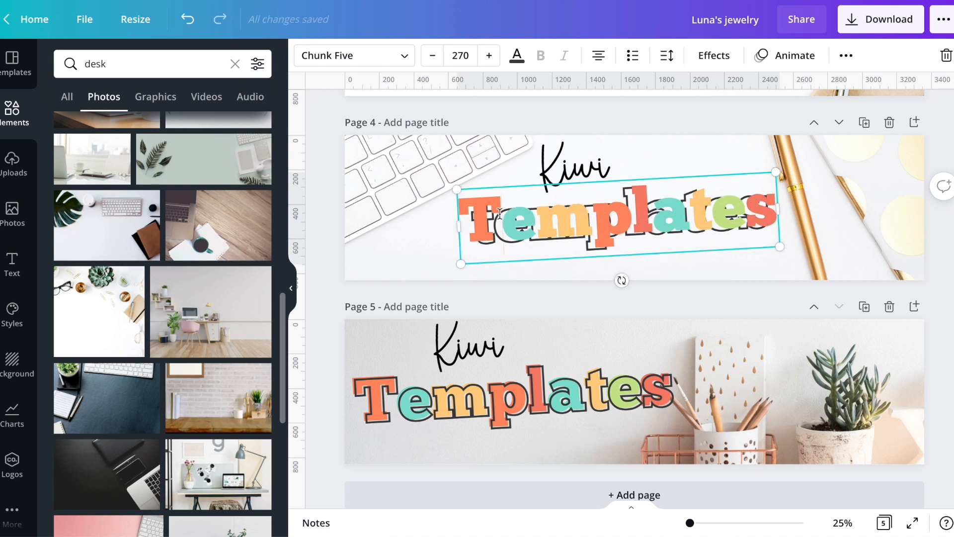
{"action": "key", "text": "BackSpace"}
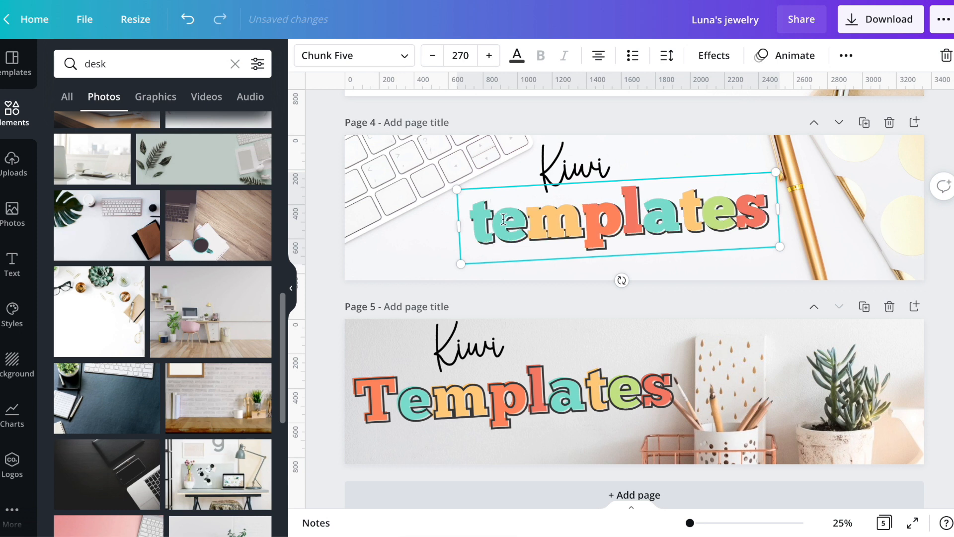
Colour the coloured heading's lowercase first t coral and bring the hollow outline back in front of it
{"action": "left_click_drag", "start_coordinate": [498, 219], "coordinate": [471, 221]}
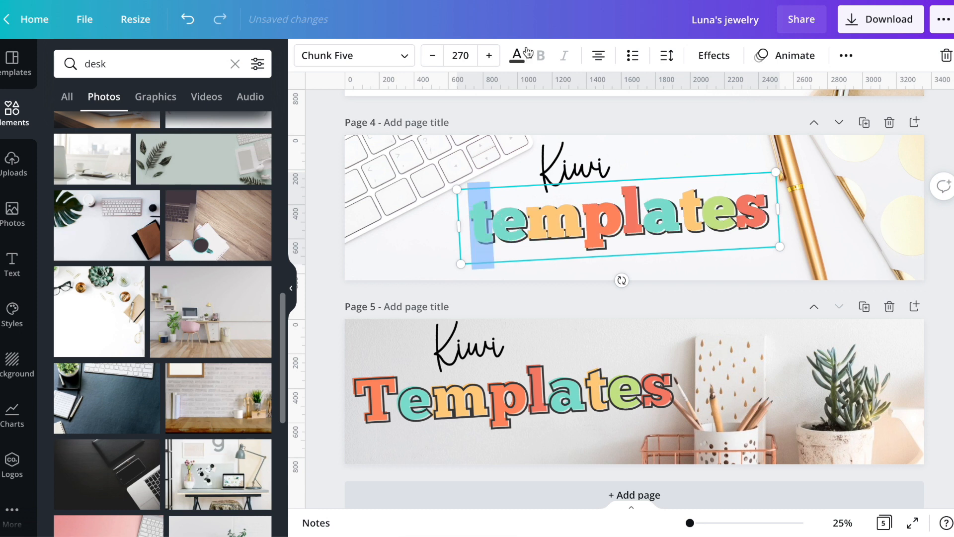
{"action": "left_click", "coordinate": [518, 55]}
{"action": "left_click", "coordinate": [68, 165]}
{"action": "left_click", "coordinate": [370, 282]}
{"action": "left_click", "coordinate": [538, 221]}
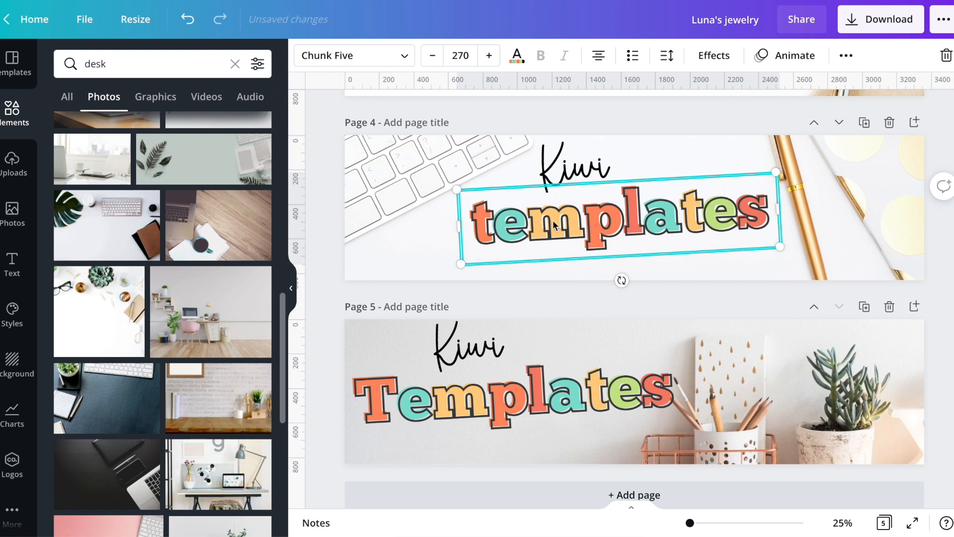
{"action": "left_click", "coordinate": [599, 307]}
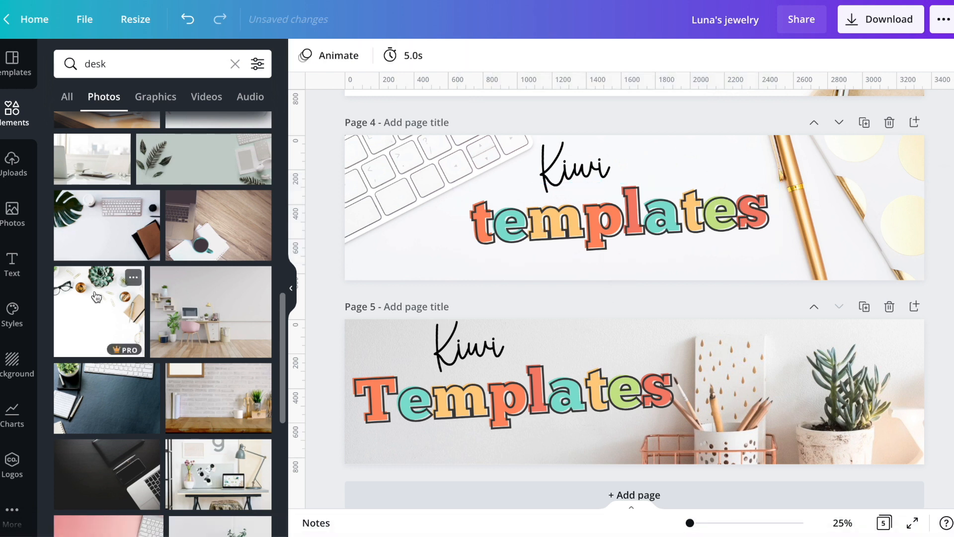
{"action": "left_click", "coordinate": [569, 263]}
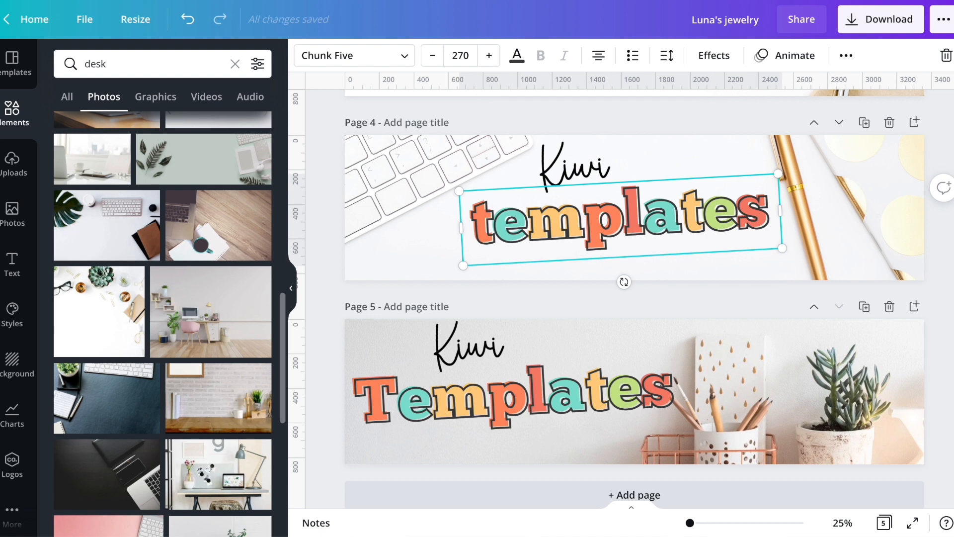
Add a subheading to page 4 reading "Templates for entrepreniers"
{"action": "left_click", "coordinate": [326, 149]}
{"action": "left_click", "coordinate": [12, 264]}
{"action": "left_click", "coordinate": [134, 186]}
{"action": "type", "text": "Templates for"}
{"action": "type", "text": " entrepre"}
{"action": "type", "text": "neurs"}
Set the tagline in a wide sans-serif font, adjust its size and place it centred beneath the templates heading on page 4
{"action": "left_click", "coordinate": [353, 57]}
{"action": "left_click", "coordinate": [205, 206]}
{"action": "left_click", "coordinate": [489, 56]}
{"action": "left_click", "coordinate": [460, 55]}
{"action": "scroll", "coordinate": [473, 362], "scroll_direction": "down", "scroll_amount": 3}
{"action": "left_click", "coordinate": [471, 312]}
{"action": "left_click", "coordinate": [12, 264]}
{"action": "left_click_drag", "start_coordinate": [693, 211], "coordinate": [674, 266]}
{"action": "left_click", "coordinate": [650, 296]}
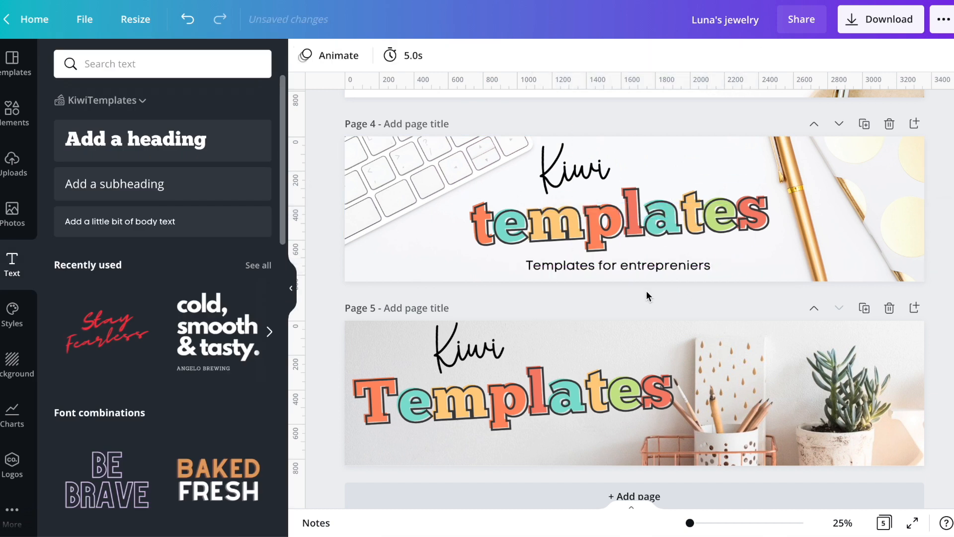
Replace the Kiwi Templates text on page 5 with a copy of page 4's lowercase heading and tagline, placed left of the pencils
{"action": "left_click_drag", "start_coordinate": [481, 320], "coordinate": [475, 443]}
{"action": "key", "text": "Delete"}
{"action": "left_click_drag", "start_coordinate": [609, 296], "coordinate": [556, 152]}
{"action": "key", "text": "ctrl+c"}
{"action": "left_click", "coordinate": [425, 376]}
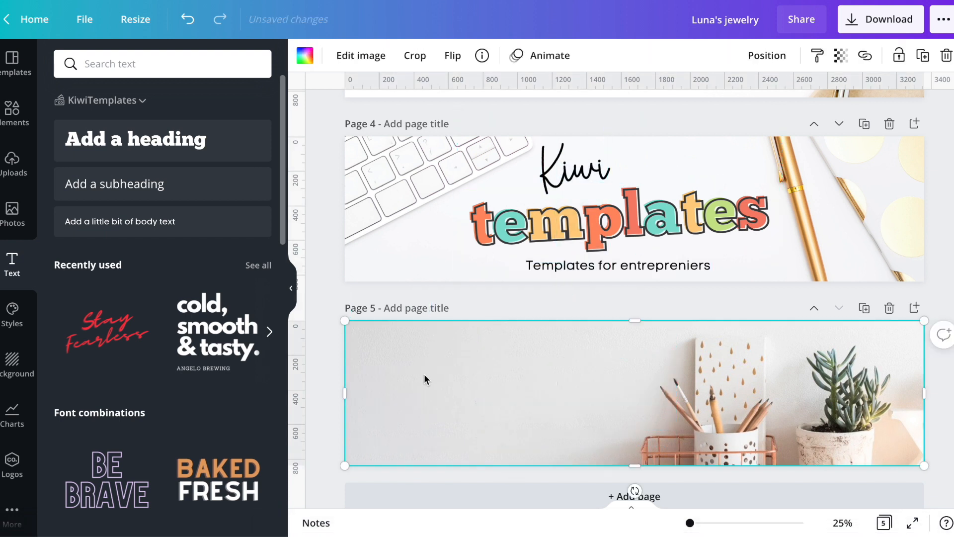
{"action": "key", "text": "ctrl+v"}
{"action": "left_click_drag", "start_coordinate": [586, 362], "coordinate": [500, 363]}
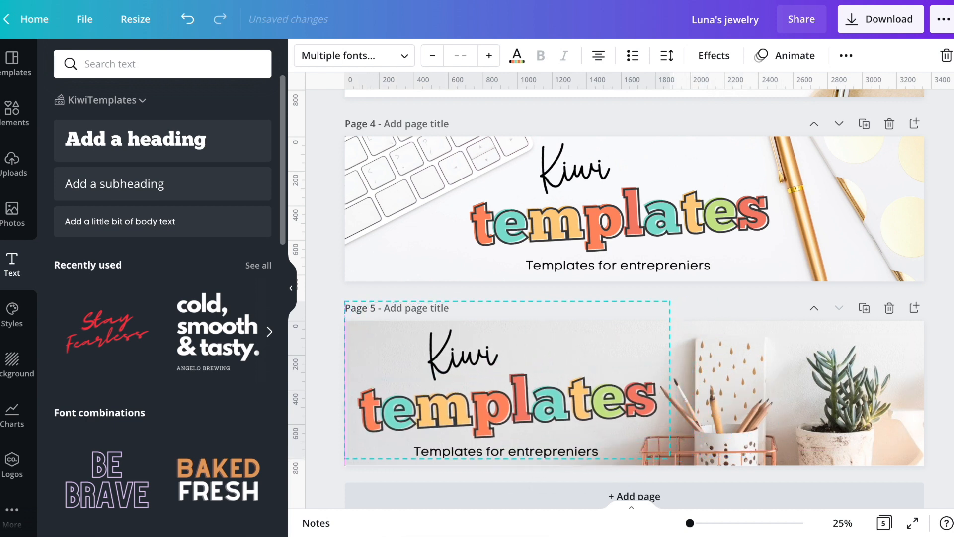
{"action": "left_click", "coordinate": [327, 384]}
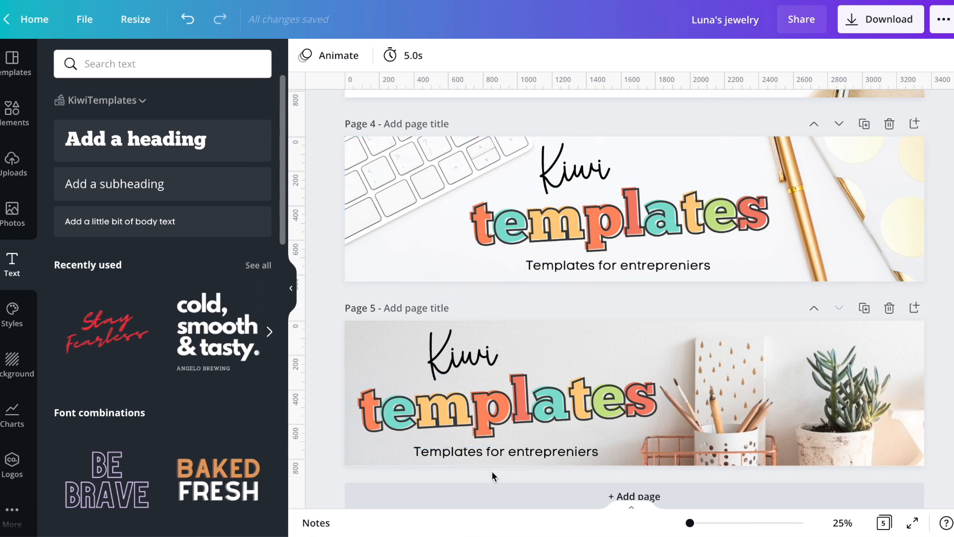
{"action": "scroll", "coordinate": [546, 458], "scroll_direction": "down", "scroll_amount": 1}
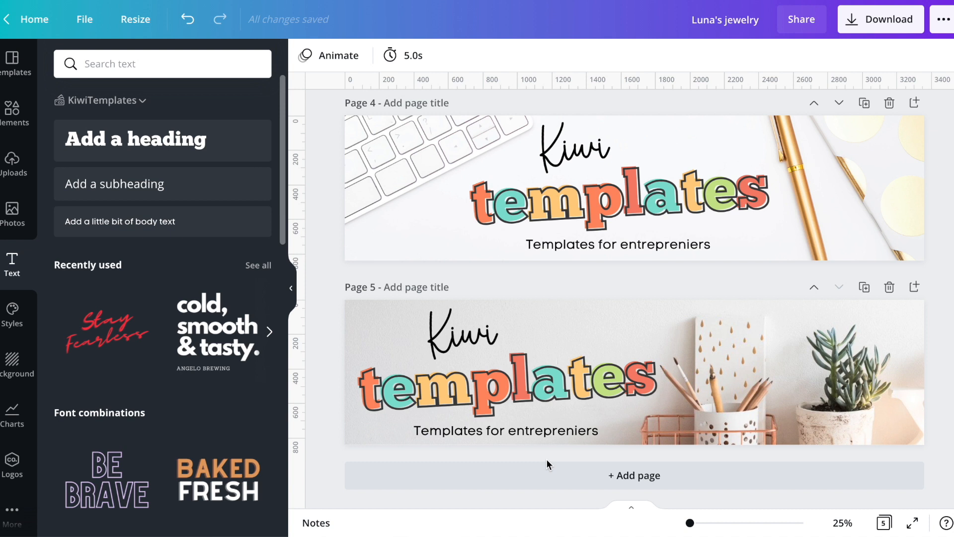
Set up the banner design's download with JPG as the file type
{"action": "scroll", "coordinate": [546, 458], "scroll_direction": "up", "scroll_amount": 8}
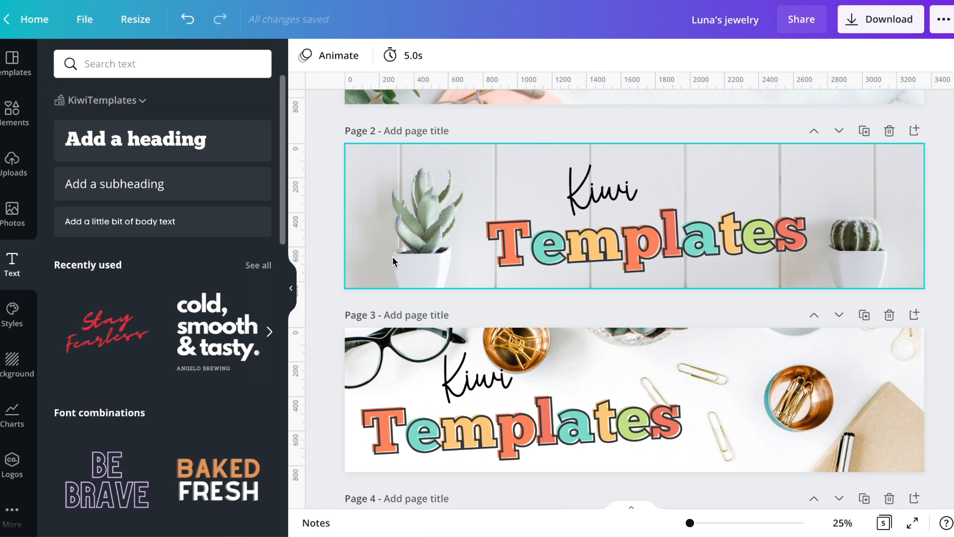
{"action": "scroll", "coordinate": [392, 255], "scroll_direction": "down", "scroll_amount": 8}
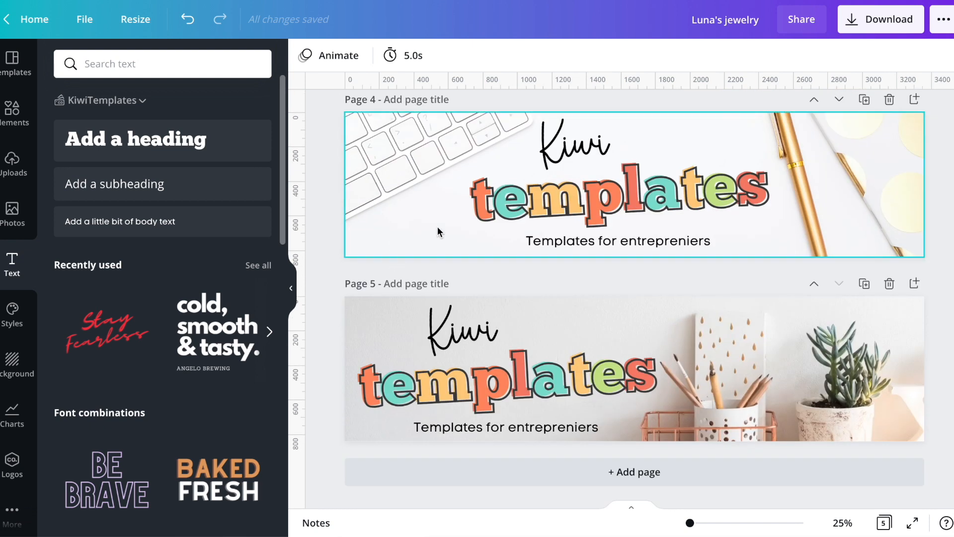
{"action": "left_click", "coordinate": [379, 234]}
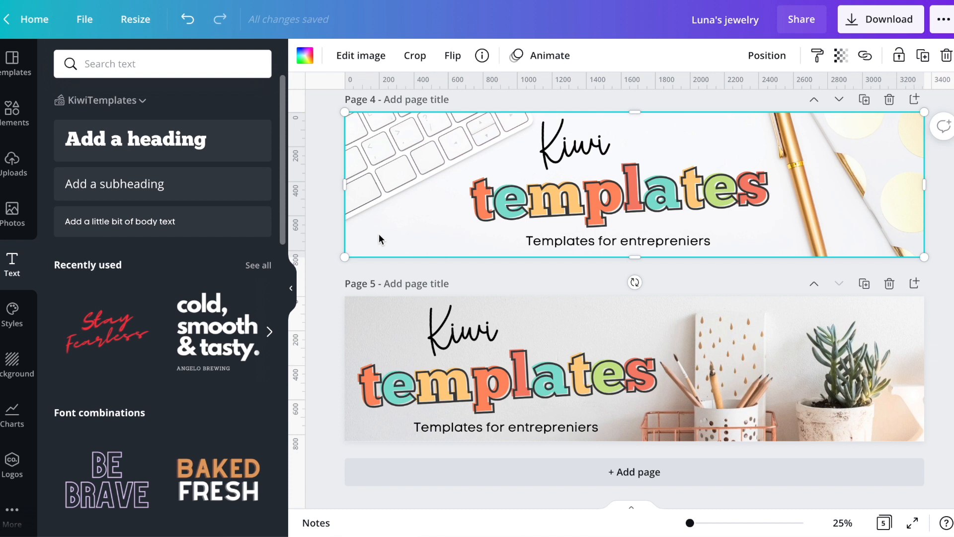
{"action": "scroll", "coordinate": [378, 235], "scroll_direction": "up", "scroll_amount": 1}
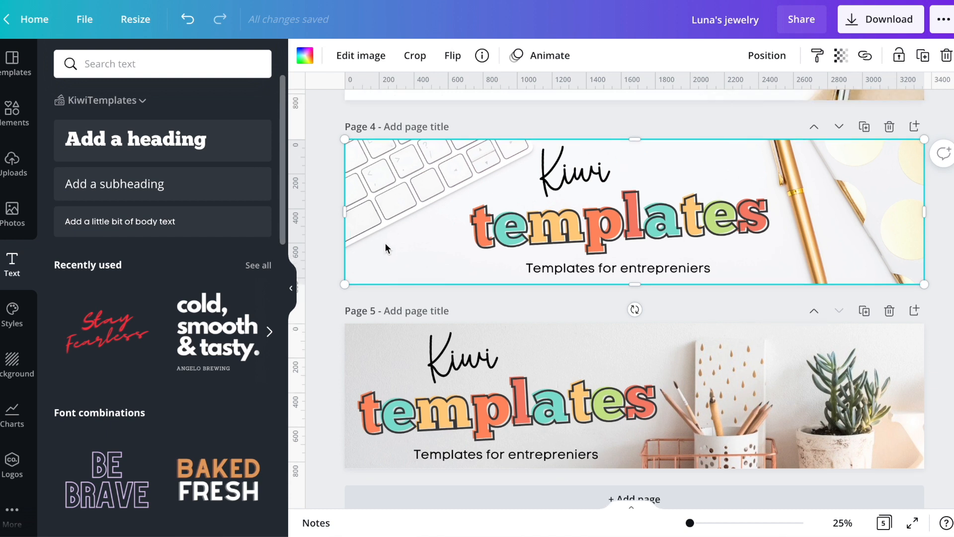
{"action": "left_click", "coordinate": [877, 29]}
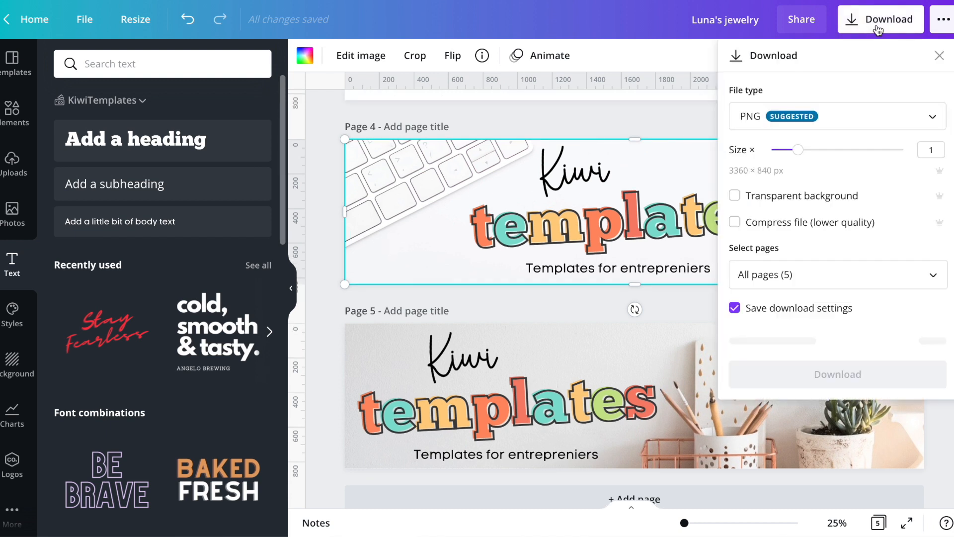
{"action": "left_click", "coordinate": [900, 118]}
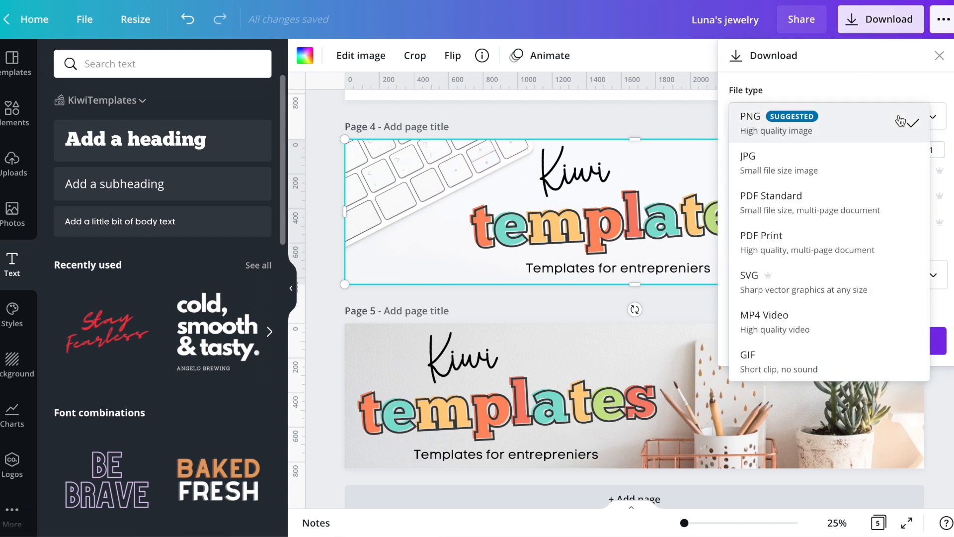
{"action": "left_click", "coordinate": [885, 171]}
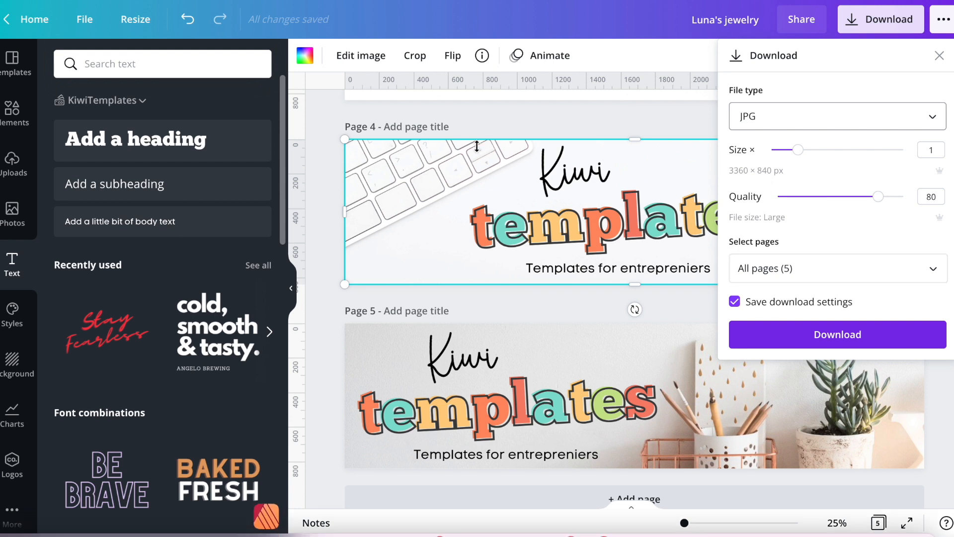
Limit the download to page 4 only, download it and dismiss the sharing offer
{"action": "left_click", "coordinate": [860, 263]}
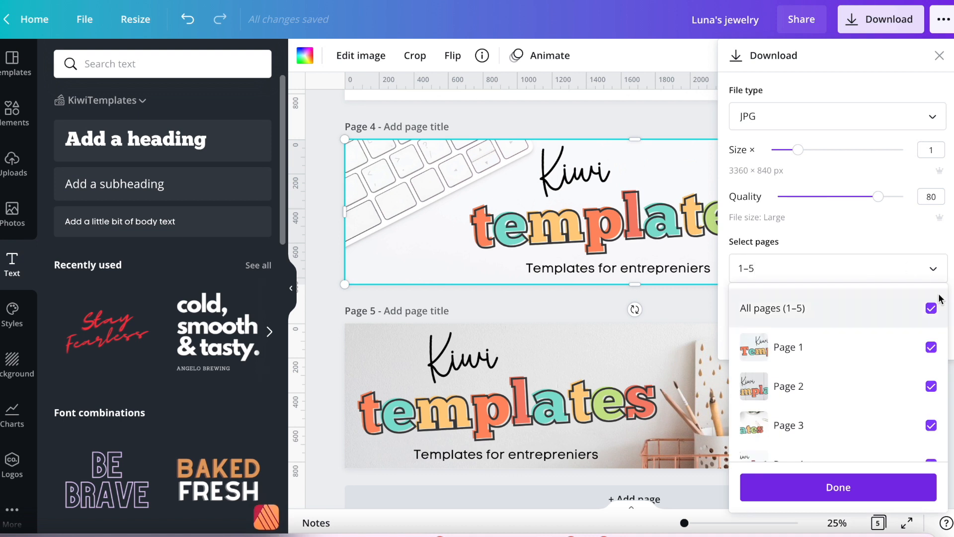
{"action": "left_click", "coordinate": [930, 308]}
{"action": "scroll", "coordinate": [911, 412], "scroll_direction": "down", "scroll_amount": 2}
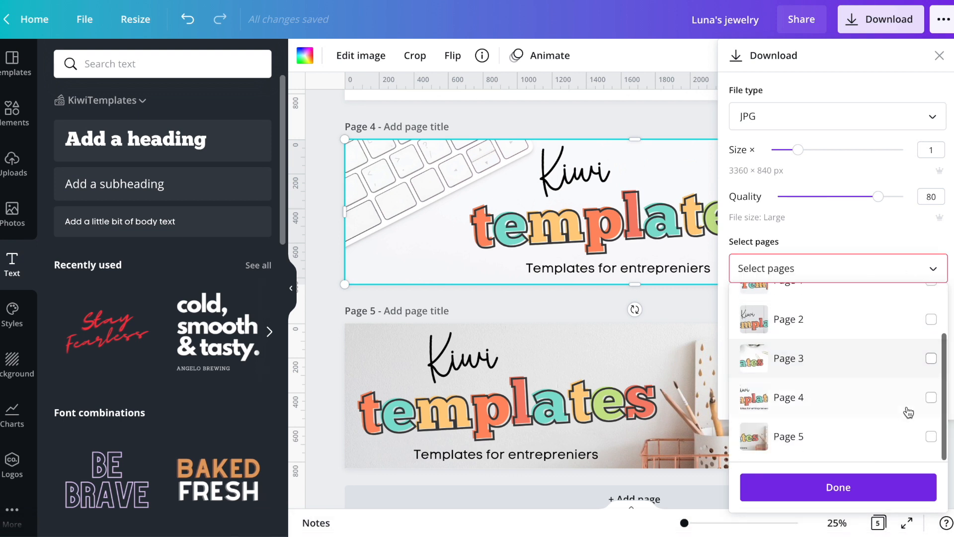
{"action": "left_click", "coordinate": [933, 399]}
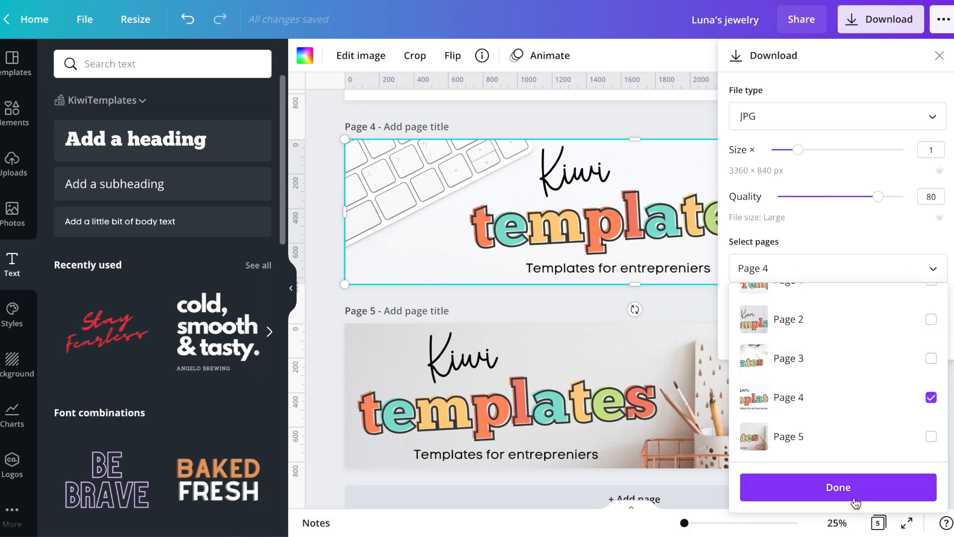
{"action": "left_click", "coordinate": [861, 488]}
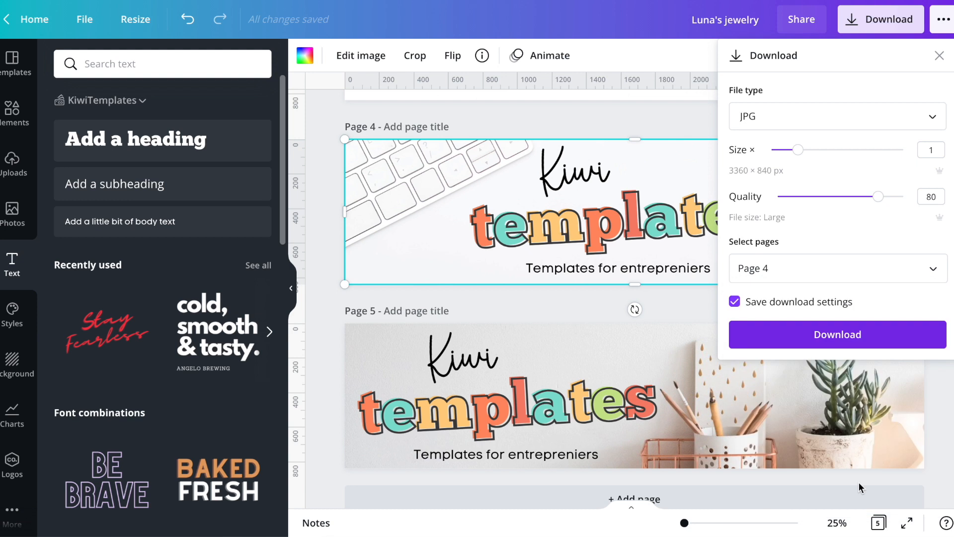
{"action": "left_click", "coordinate": [834, 334]}
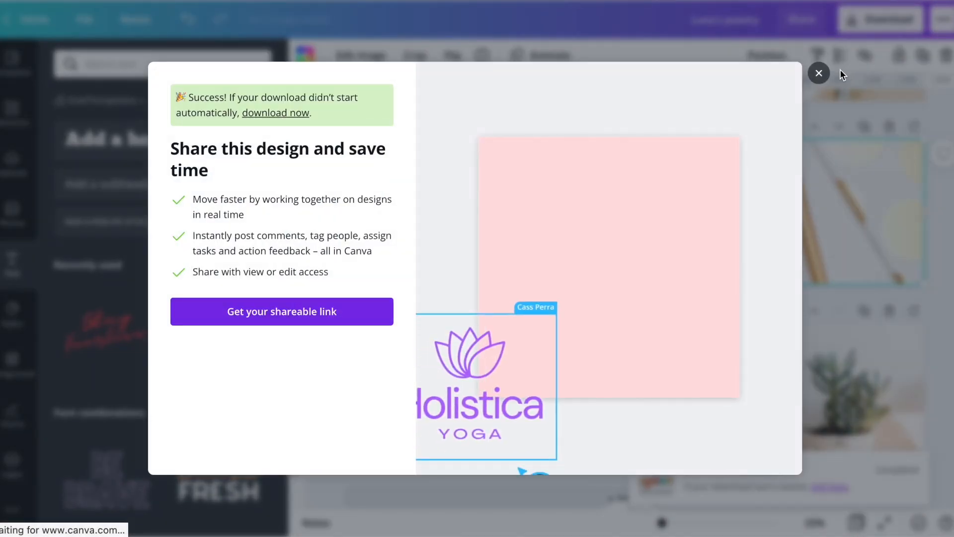
{"action": "left_click", "coordinate": [818, 74]}
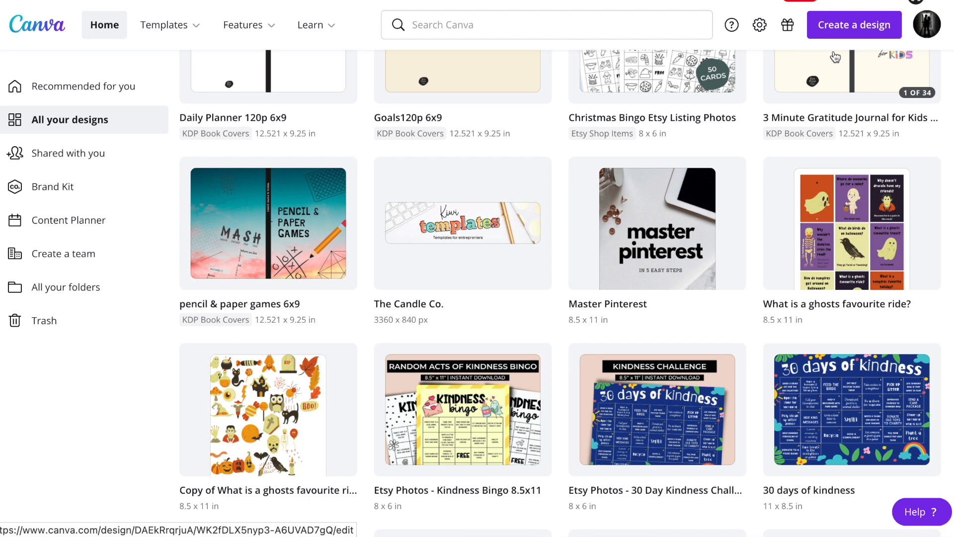
Search the new design types for "etsy" and create a 500 × 500 px Etsy Shop Icon design
{"action": "left_click", "coordinate": [836, 36]}
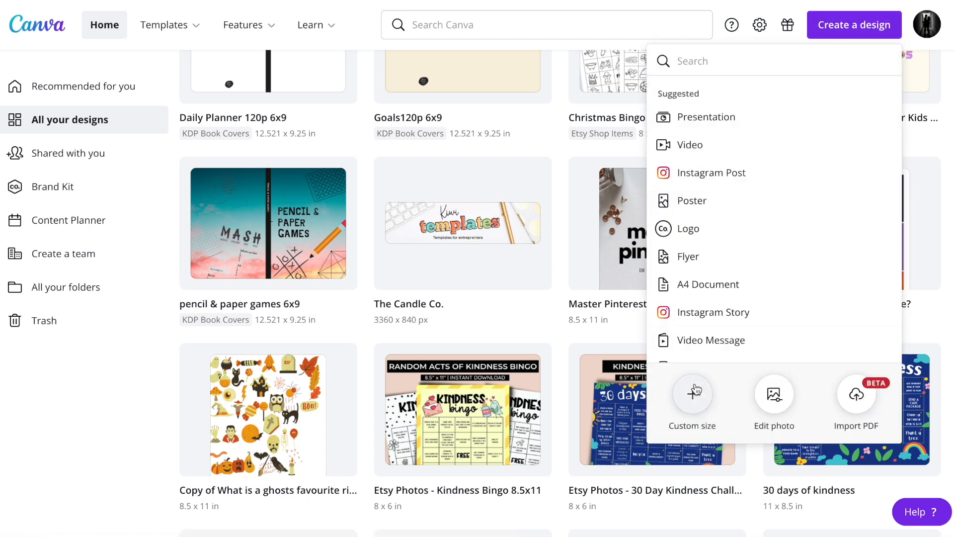
{"action": "left_click", "coordinate": [676, 61]}
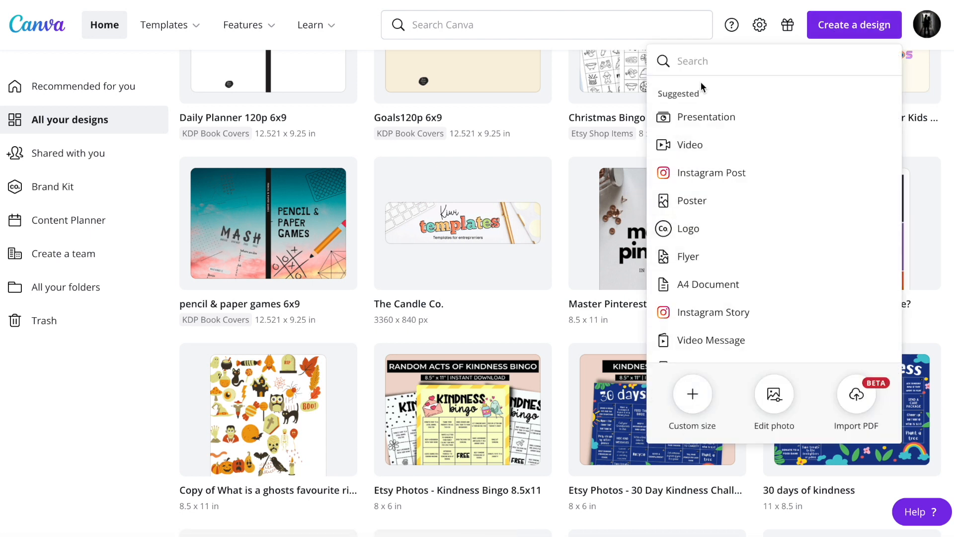
{"action": "type", "text": "etsy"}
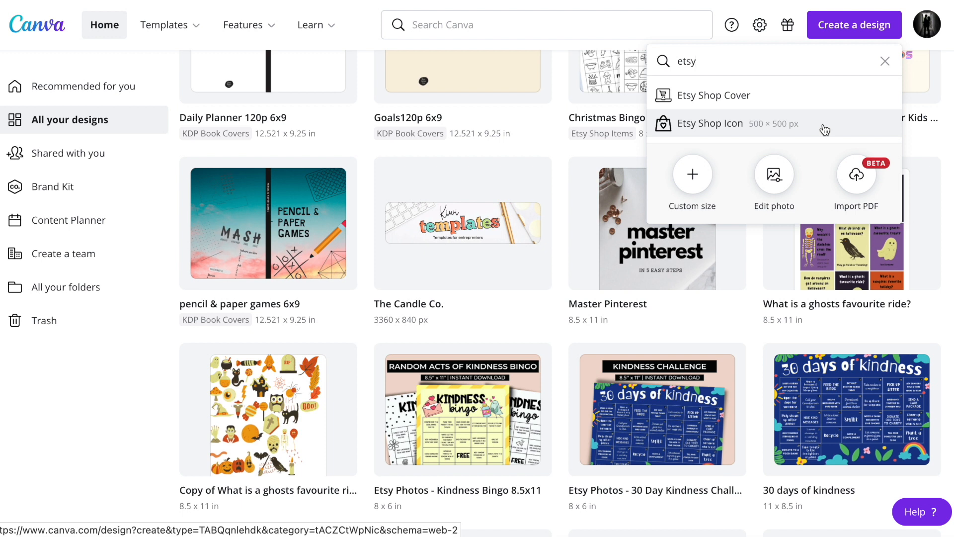
{"action": "left_click", "coordinate": [825, 130]}
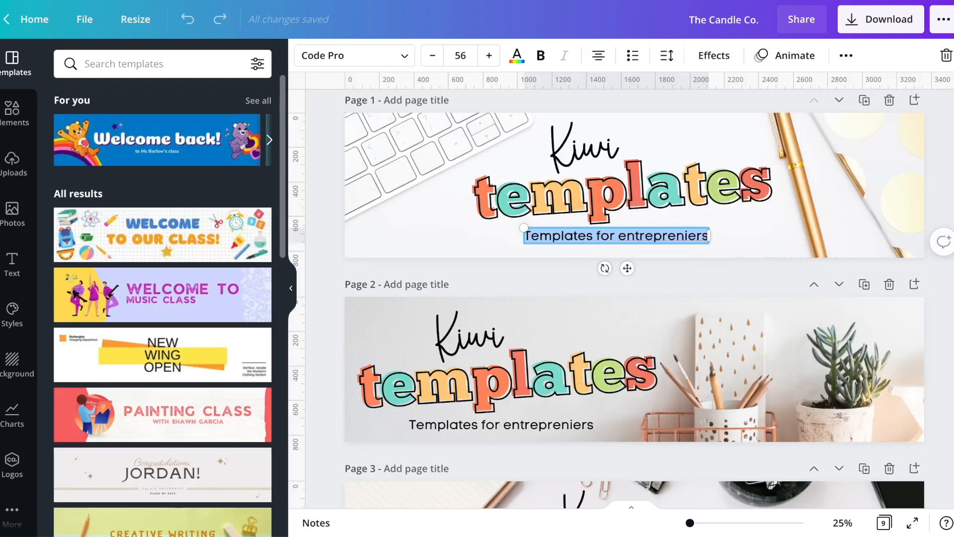
Copy the Kiwi templates heading without its tagline from page 1 of The Candle Co. and place it mid-page in the blank shop icon
{"action": "left_click", "coordinate": [592, 95]}
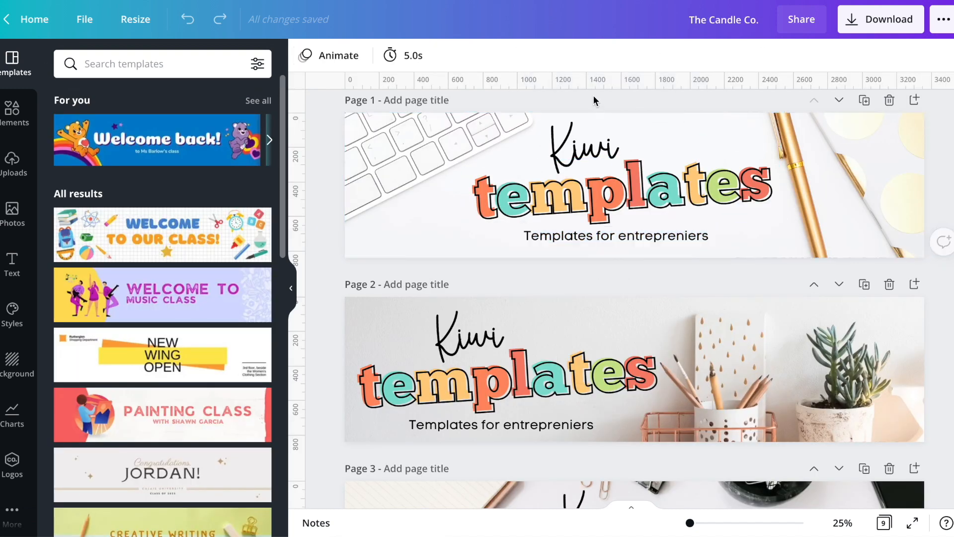
{"action": "left_click", "coordinate": [603, 201]}
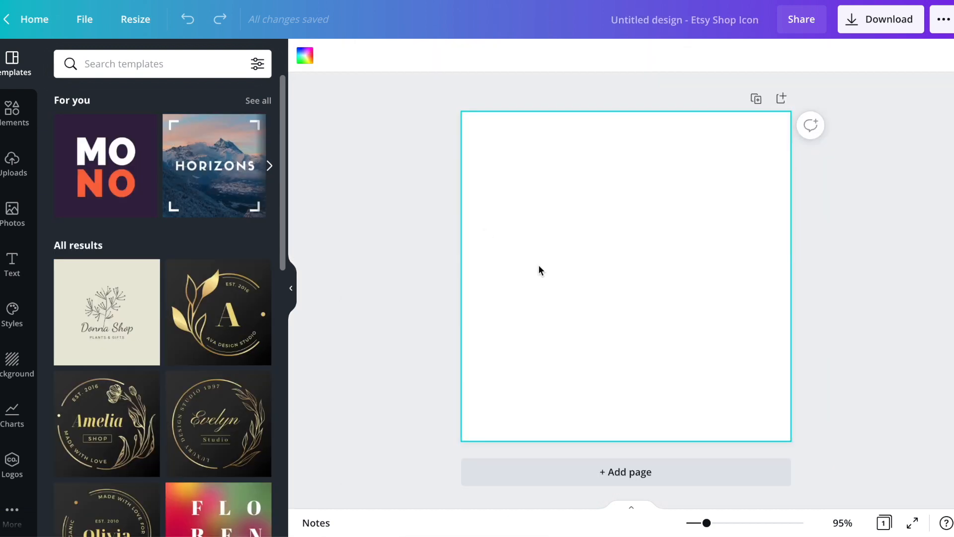
{"action": "key", "text": "ctrl+v"}
{"action": "left_click_drag", "start_coordinate": [609, 207], "coordinate": [610, 291]}
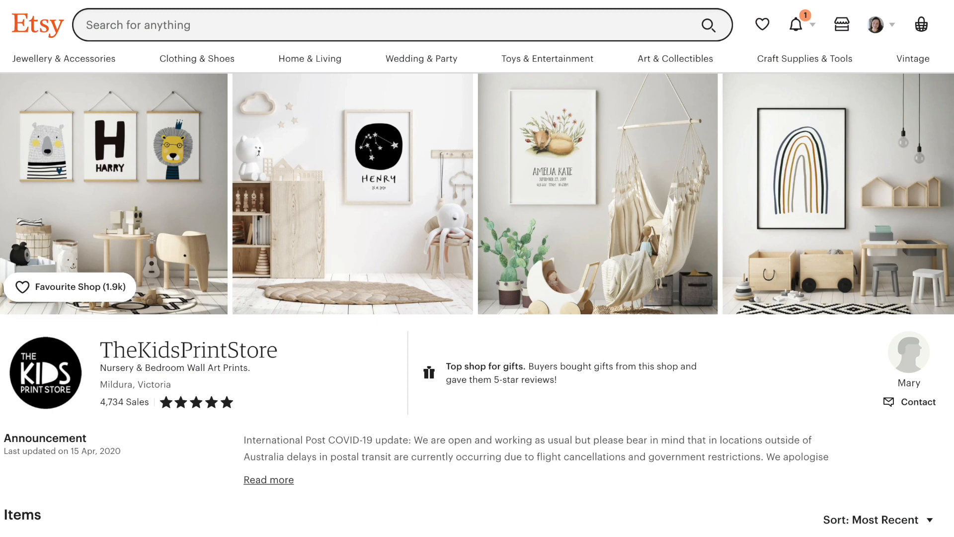
Give page 2 of the shop icon a pale cream background and make its templates heading solid black
{"action": "mouse_move", "coordinate": [33, 355]}
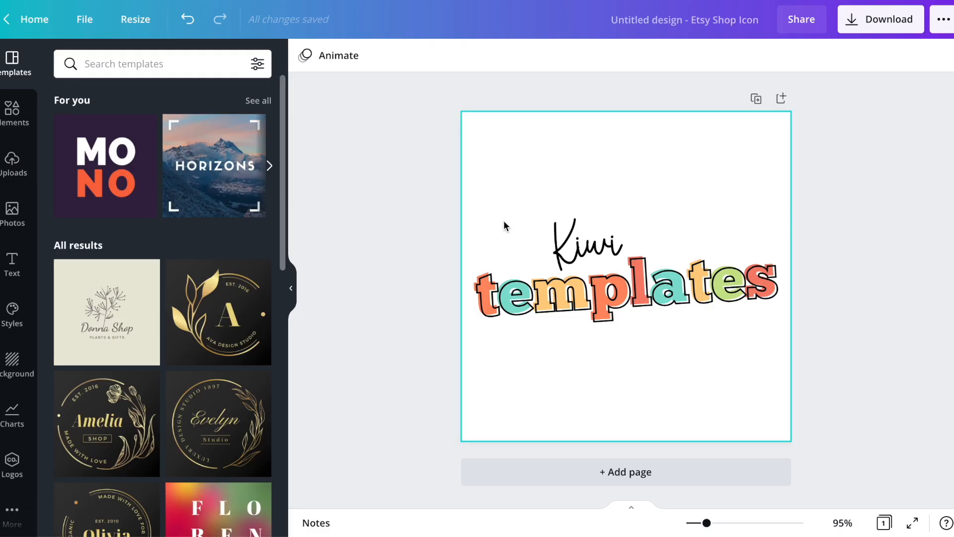
{"action": "left_click", "coordinate": [522, 176]}
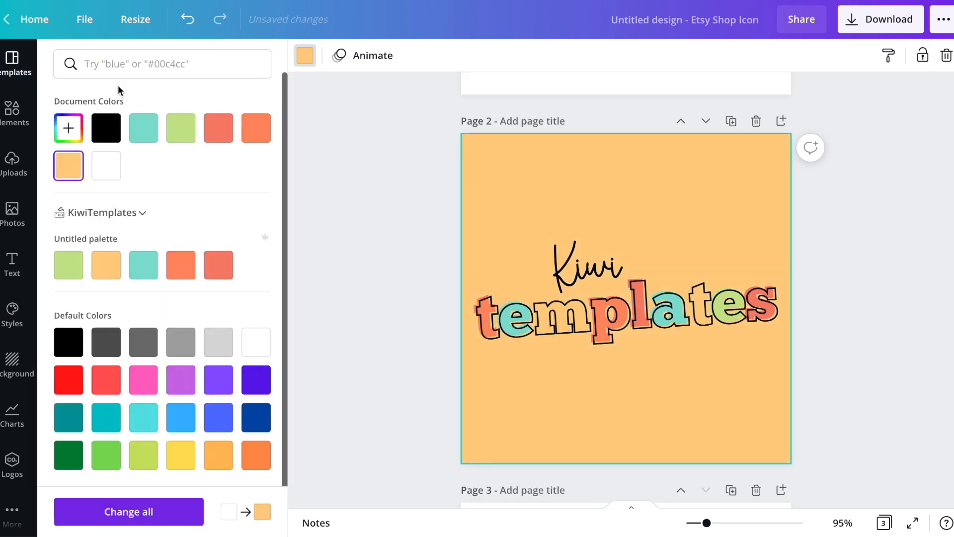
{"action": "left_click", "coordinate": [69, 128]}
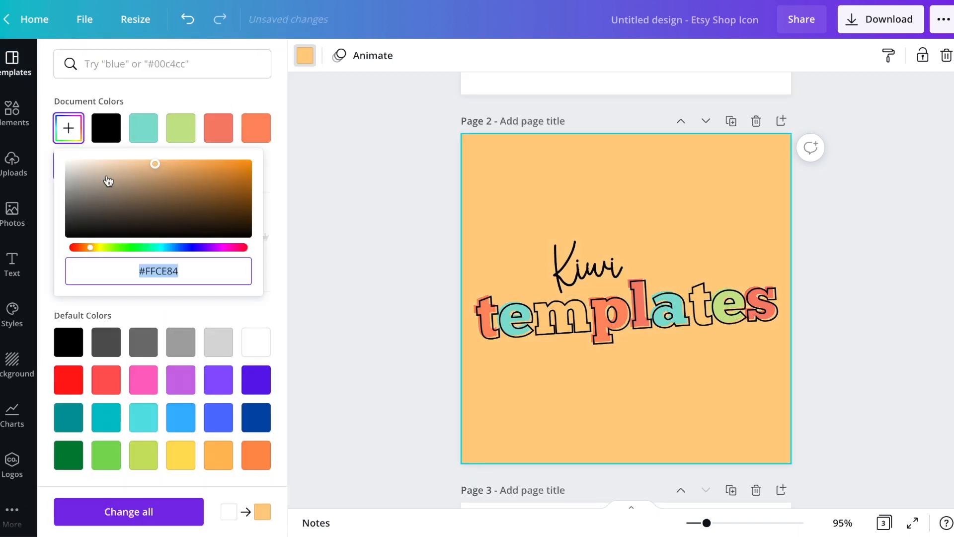
{"action": "left_click_drag", "start_coordinate": [106, 180], "coordinate": [89, 142]}
{"action": "left_click", "coordinate": [351, 229]}
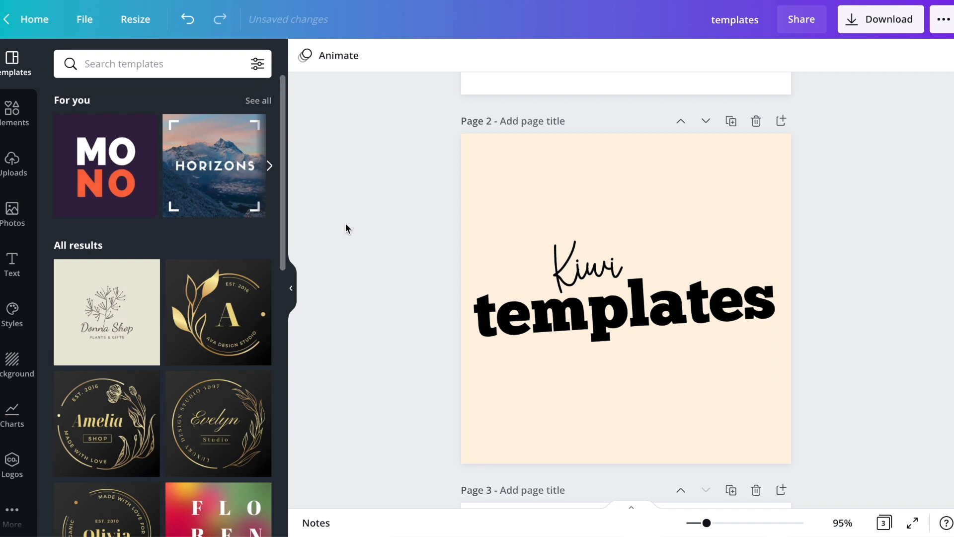
{"action": "left_click", "coordinate": [497, 185]}
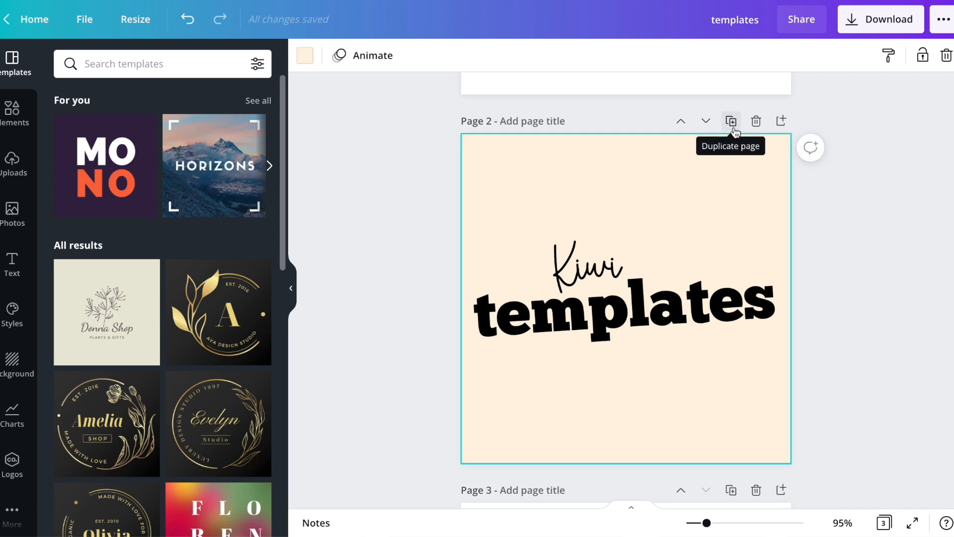
Duplicate the cream page 2 and fill the copy's background with orange
{"action": "left_click", "coordinate": [734, 127]}
{"action": "left_click", "coordinate": [305, 55]}
{"action": "left_click", "coordinate": [259, 133]}
Colour both the templates heading and the Kiwi script on page 3 white
{"action": "left_click", "coordinate": [627, 323]}
{"action": "left_click", "coordinate": [516, 56]}
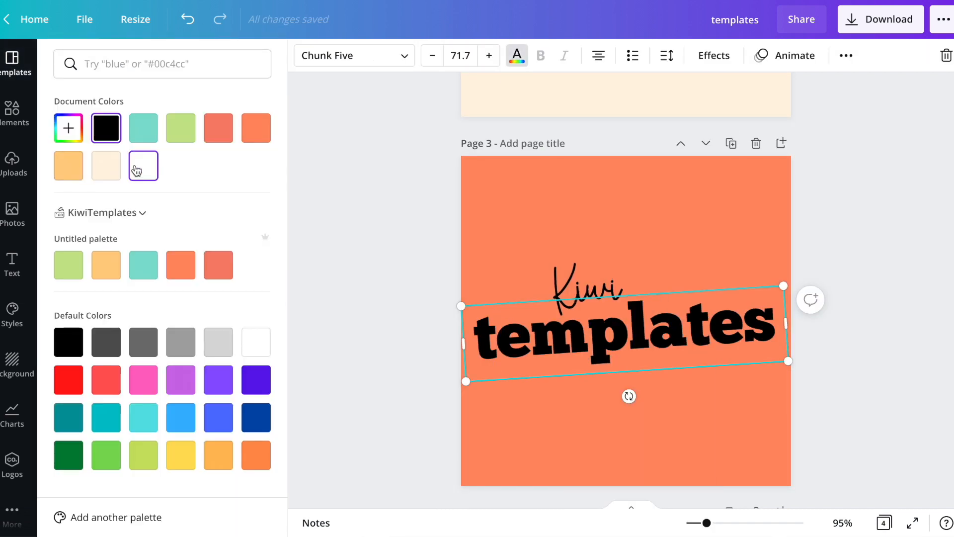
{"action": "left_click", "coordinate": [137, 170]}
{"action": "left_click", "coordinate": [588, 291]}
{"action": "left_click", "coordinate": [146, 166]}
{"action": "left_click", "coordinate": [375, 161]}
{"action": "left_click", "coordinate": [521, 328]}
{"action": "left_click", "coordinate": [587, 213]}
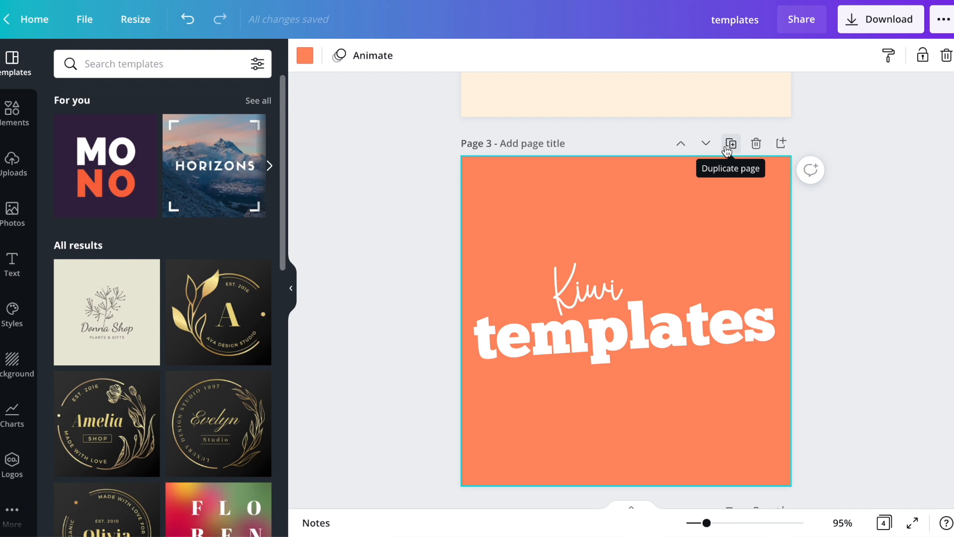
Duplicate page 3 and centre a circle behind the copy's text, enlarged to almost fill the page
{"action": "left_click", "coordinate": [730, 144]}
{"action": "left_click", "coordinate": [12, 112]}
{"action": "left_click", "coordinate": [73, 268]}
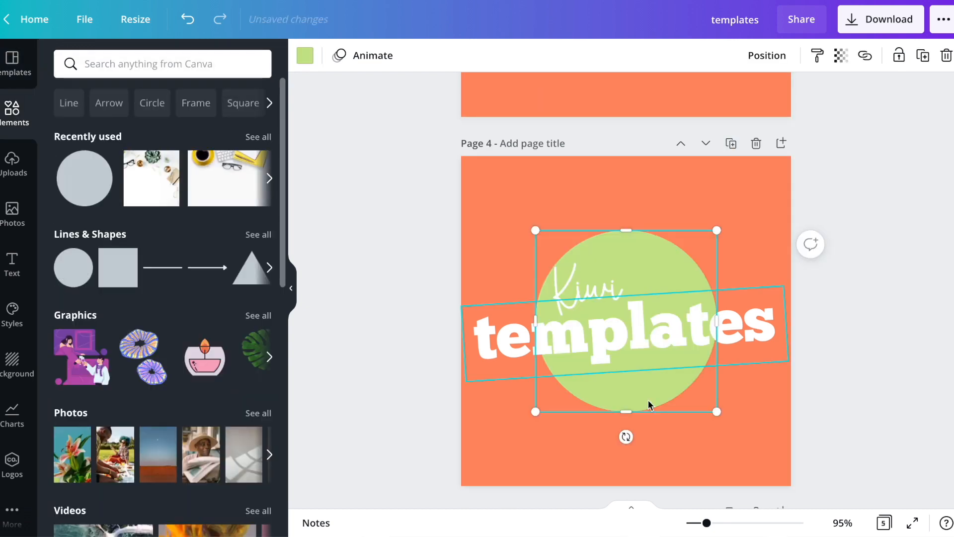
{"action": "left_click_drag", "start_coordinate": [717, 412], "coordinate": [788, 483]}
{"action": "left_click_drag", "start_coordinate": [536, 230], "coordinate": [465, 160]}
{"action": "mouse_move", "coordinate": [711, 432]}
{"action": "left_mouse_down"}
{"action": "mouse_move", "coordinate": [646, 431]}
{"action": "mouse_move", "coordinate": [702, 441]}
{"action": "left_mouse_up"}
Set page 4's background to white and fill its circle with black
{"action": "left_click", "coordinate": [755, 423]}
{"action": "left_click", "coordinate": [305, 56]}
{"action": "left_click", "coordinate": [143, 166]}
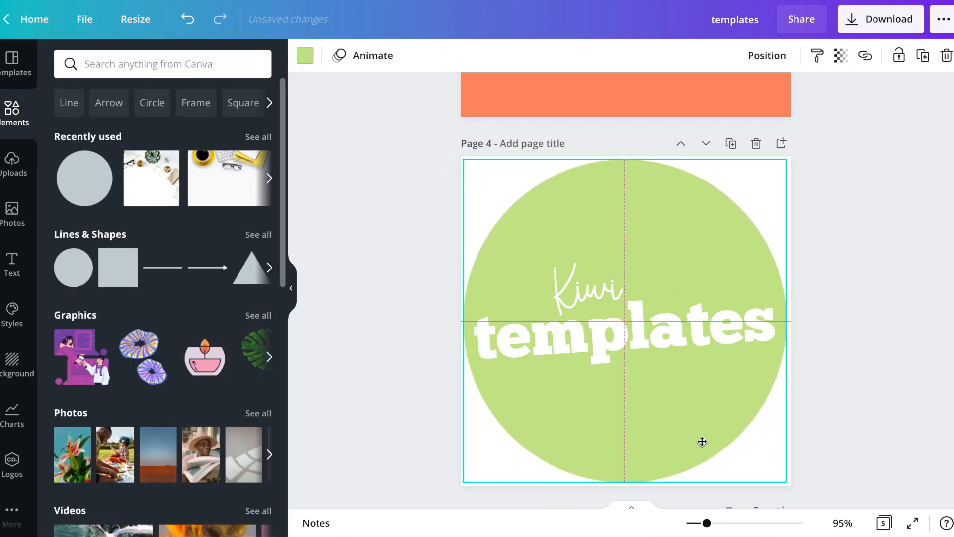
{"action": "left_click", "coordinate": [305, 56]}
{"action": "left_click", "coordinate": [69, 165]}
{"action": "left_click", "coordinate": [217, 139]}
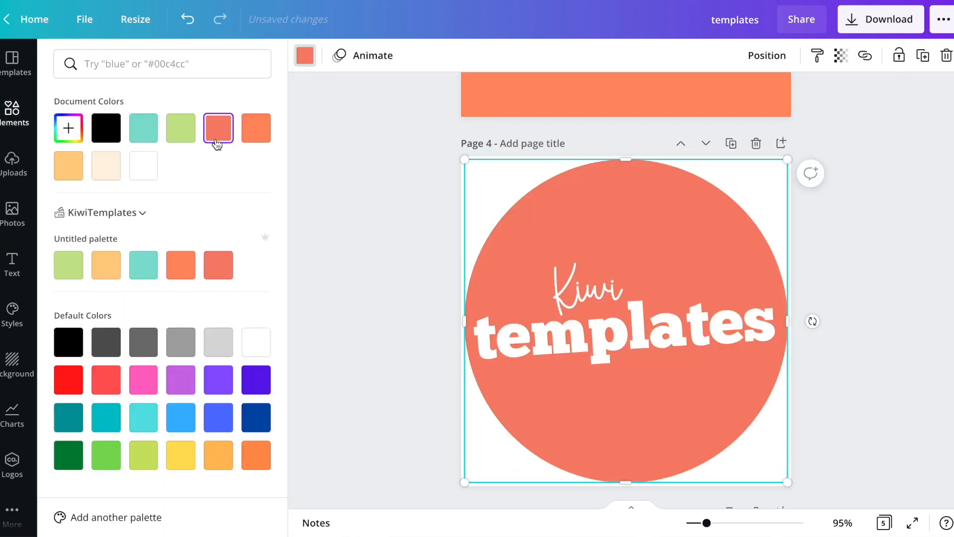
{"action": "left_click", "coordinate": [106, 127]}
{"action": "left_click", "coordinate": [362, 276]}
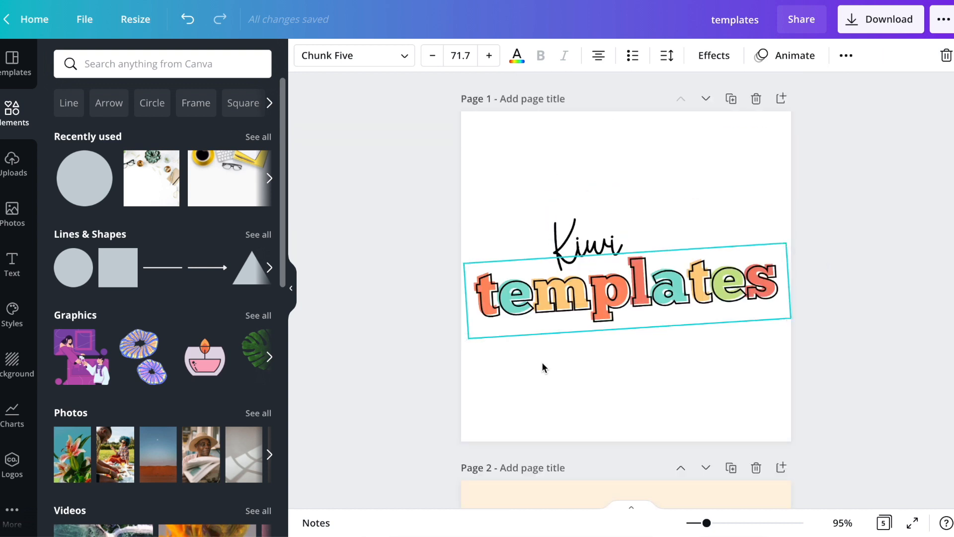
Duplicate the black circle page 4 and shorten the copy's Kiwi script to the letter K
{"action": "left_click", "coordinate": [502, 307]}
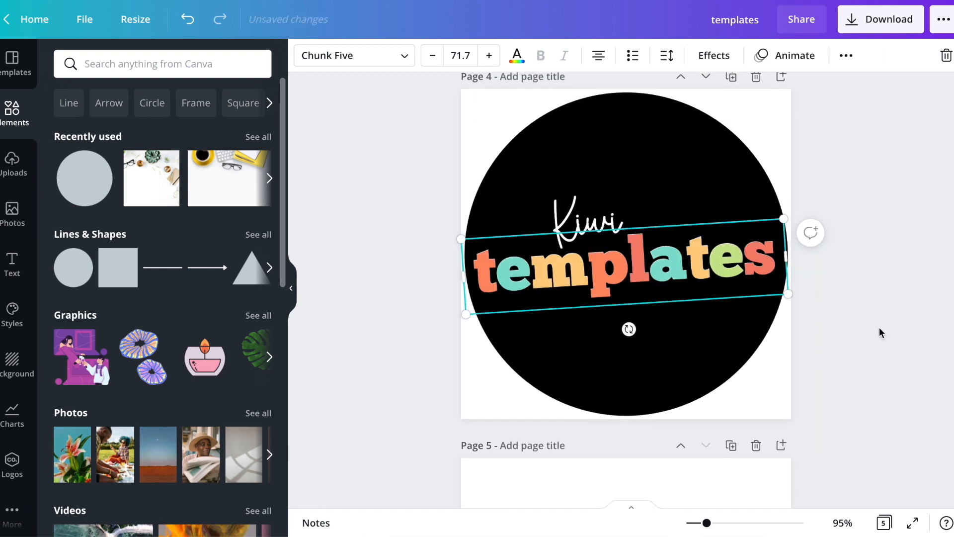
{"action": "left_click", "coordinate": [880, 330]}
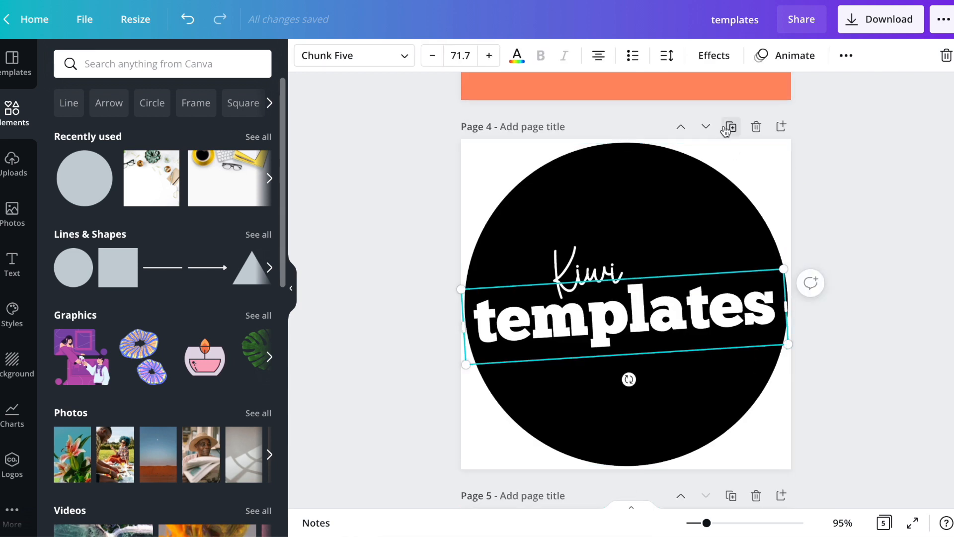
{"action": "left_click", "coordinate": [726, 131]}
{"action": "double_click", "coordinate": [610, 287]}
{"action": "left_click", "coordinate": [614, 271]}
{"action": "left_click", "coordinate": [615, 270]}
{"action": "key", "text": "BackSpace"}
{"action": "key", "text": "BackSpace"}
Shorten the templates heading on page 5 to the letter t and place it beside the script K
{"action": "key", "text": "BackSpace"}
{"action": "key", "text": "BackSpace"}
{"action": "type", "text": "K"}
{"action": "left_click", "coordinate": [770, 307]}
{"action": "left_click", "coordinate": [769, 307]}
{"action": "key", "text": "BackSpace"}
{"action": "key", "text": "BackSpace"}
{"action": "key", "text": "BackSpace"}
{"action": "key", "text": "BackSpace"}
{"action": "key", "text": "BackSpace"}
{"action": "key", "text": "BackSpace"}
{"action": "key", "text": "BackSpace"}
{"action": "key", "text": "BackSpace"}
{"action": "left_click_drag", "start_coordinate": [464, 323], "coordinate": [606, 269]}
{"action": "left_click", "coordinate": [670, 315]}
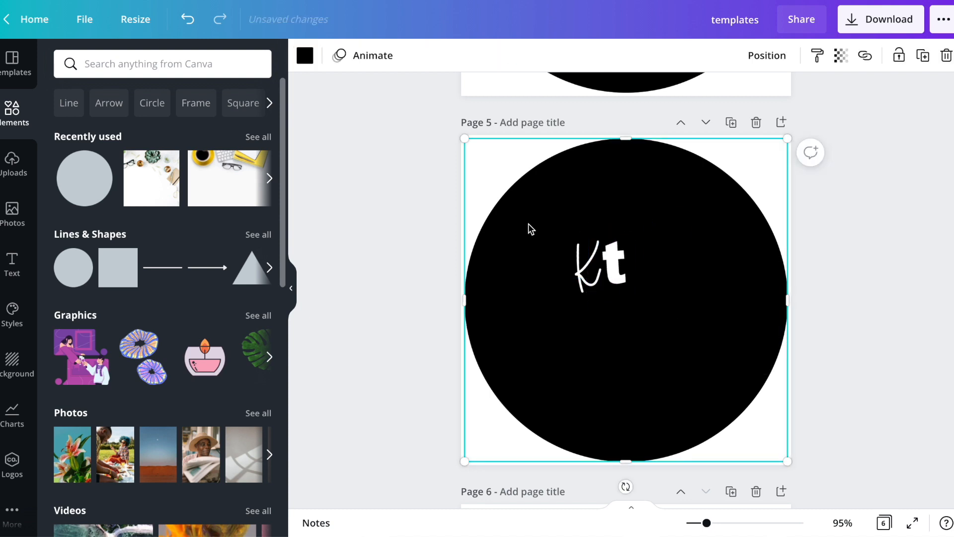
Enlarge the K and t together on page 5 to fill most of the black circle, and centre them in it
{"action": "left_click", "coordinate": [582, 271]}
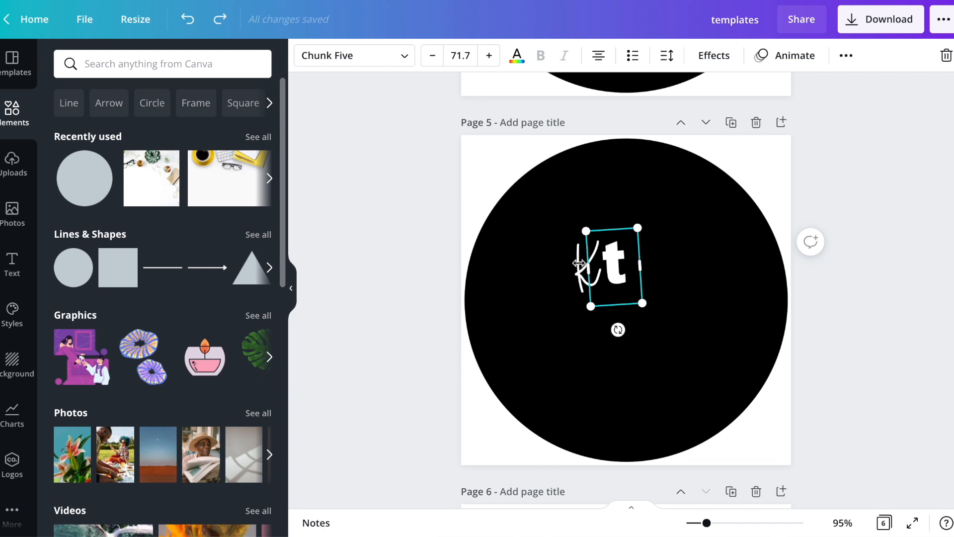
{"action": "left_click", "coordinate": [444, 298]}
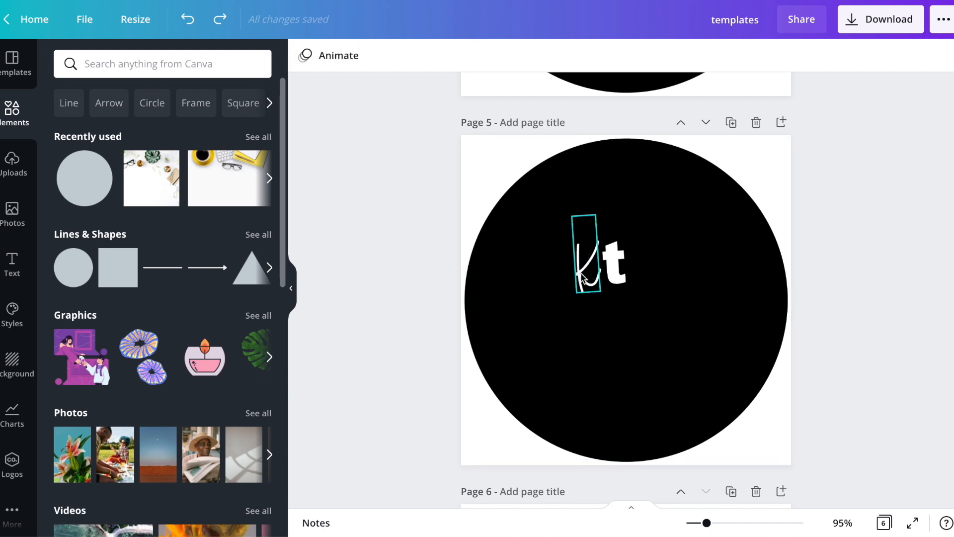
{"action": "left_click", "coordinate": [582, 273]}
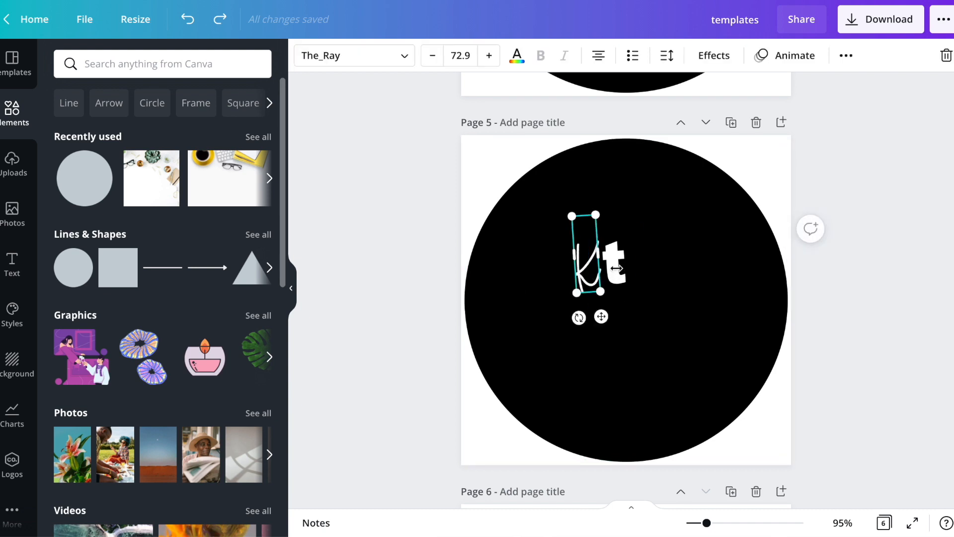
{"action": "left_click", "coordinate": [624, 251], "text": "shift"}
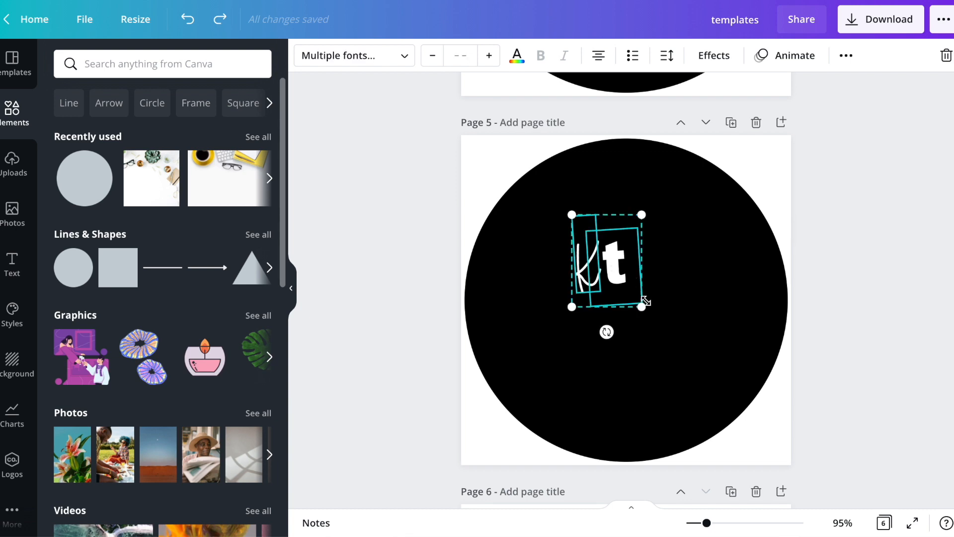
{"action": "left_click_drag", "start_coordinate": [641, 309], "coordinate": [788, 491]}
{"action": "left_click_drag", "start_coordinate": [570, 217], "coordinate": [455, 130]}
{"action": "left_click_drag", "start_coordinate": [622, 257], "coordinate": [629, 247]}
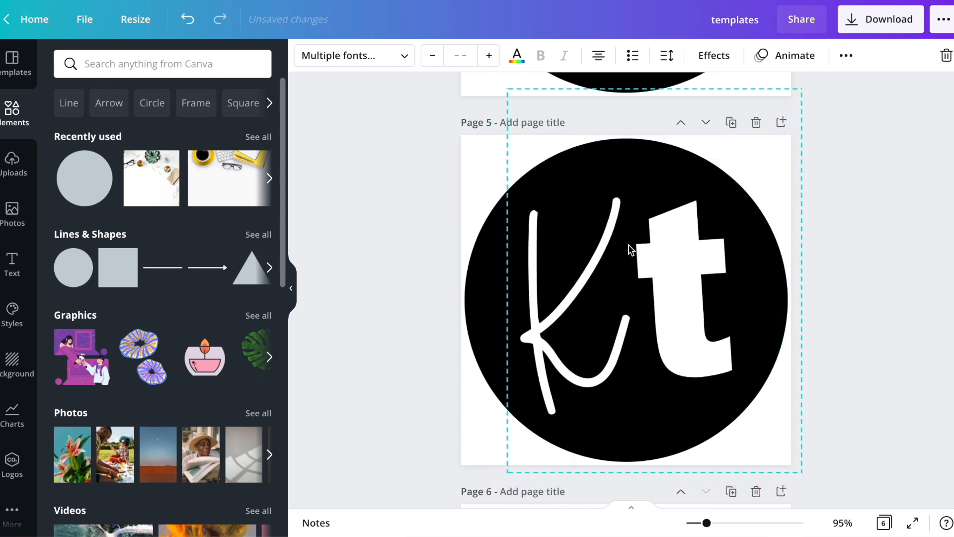
{"action": "right_click", "coordinate": [907, 335]}
{"action": "left_click", "coordinate": [855, 209]}
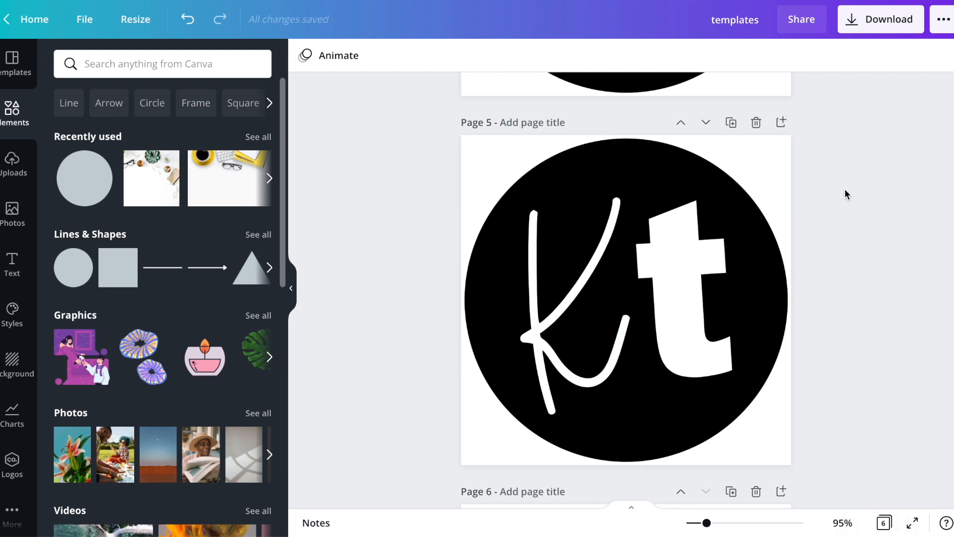
Search the elements for "blob" and place the olive-green blob behind the text on page 1
{"action": "left_click", "coordinate": [138, 53]}
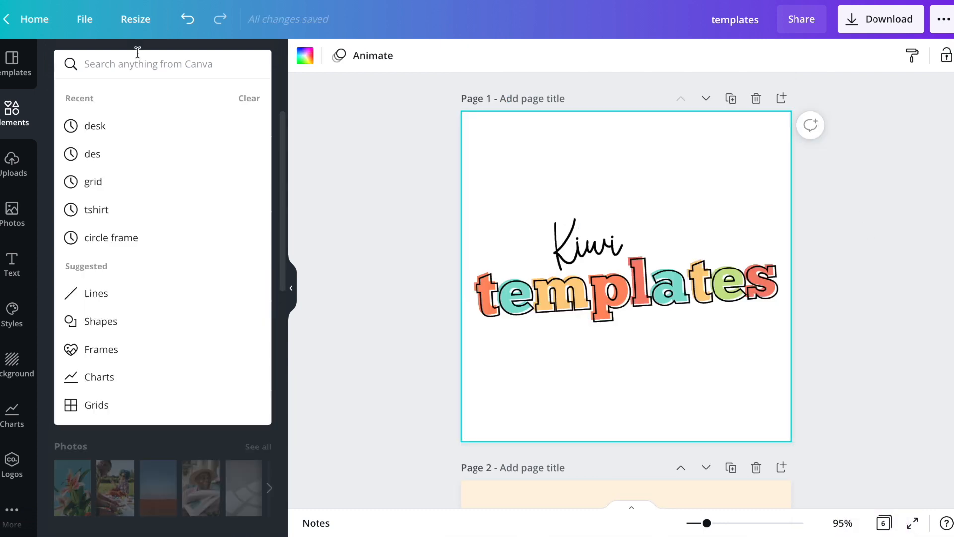
{"action": "type", "text": "blob"}
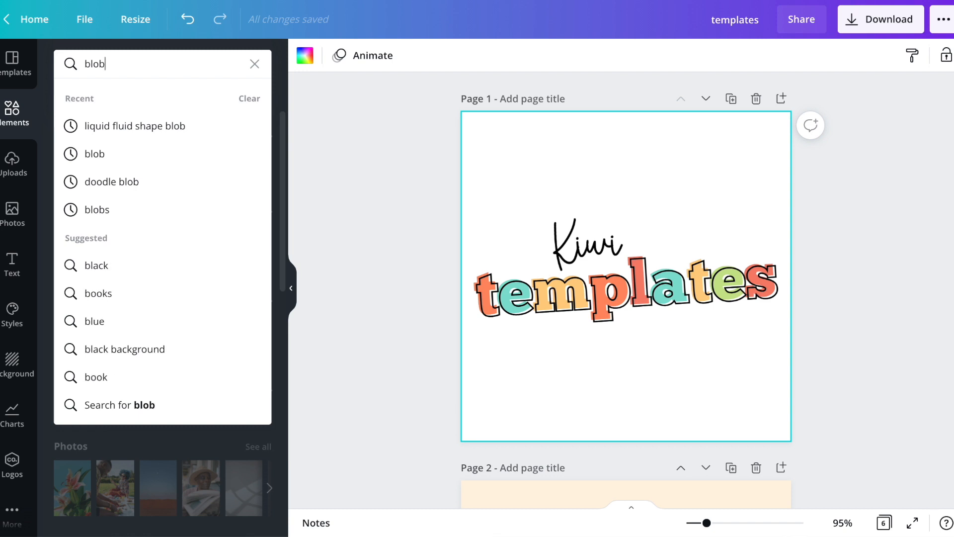
{"action": "key", "text": "Return"}
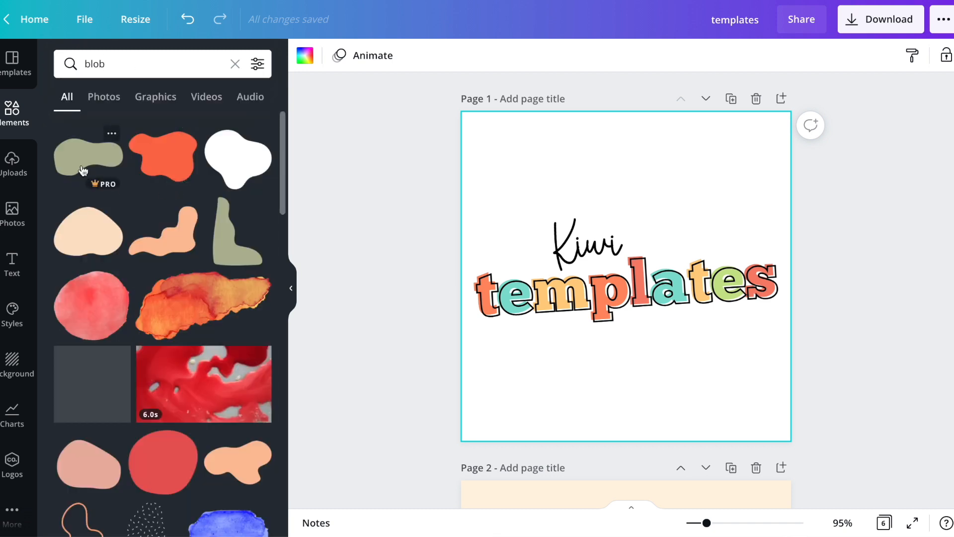
{"action": "left_click", "coordinate": [84, 170]}
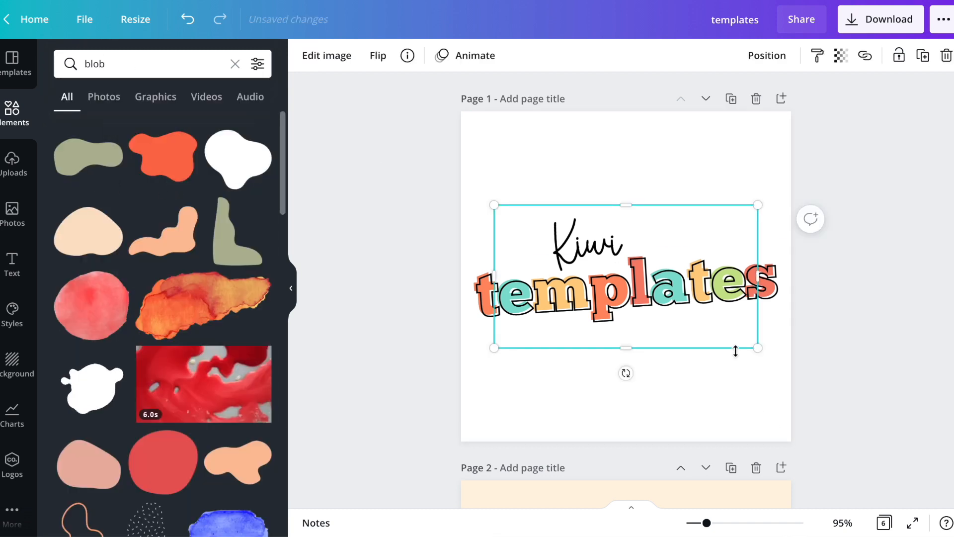
Duplicate page 1 and delete the olive-green blob from the original page
{"action": "left_click", "coordinate": [722, 182]}
{"action": "scroll", "coordinate": [721, 182], "scroll_direction": "down", "scroll_amount": 1}
{"action": "scroll", "coordinate": [721, 182], "scroll_direction": "up", "scroll_amount": 1}
{"action": "scroll", "coordinate": [721, 182], "scroll_direction": "up", "scroll_amount": 1}
{"action": "left_click", "coordinate": [764, 258]}
{"action": "left_click", "coordinate": [731, 100]}
{"action": "scroll", "coordinate": [661, 174], "scroll_direction": "up", "scroll_amount": 5}
{"action": "left_click", "coordinate": [696, 188]}
{"action": "left_click", "coordinate": [701, 142]}
{"action": "key", "text": "Delete"}
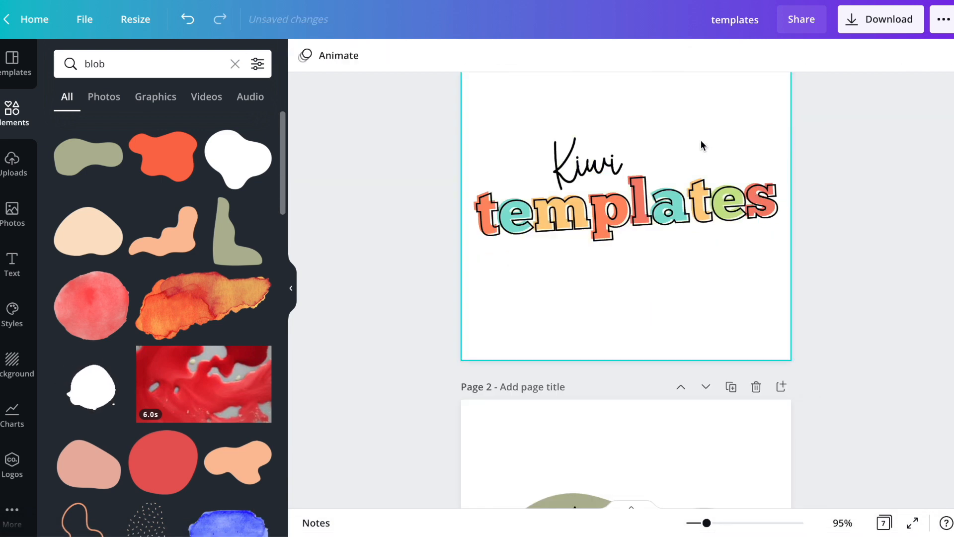
Colour the templates heading on page 2 solid black
{"action": "scroll", "coordinate": [702, 144], "scroll_direction": "down", "scroll_amount": 7}
{"action": "left_click", "coordinate": [693, 196]}
{"action": "double_click", "coordinate": [693, 196]}
{"action": "left_click", "coordinate": [516, 55]}
{"action": "left_click", "coordinate": [106, 129]}
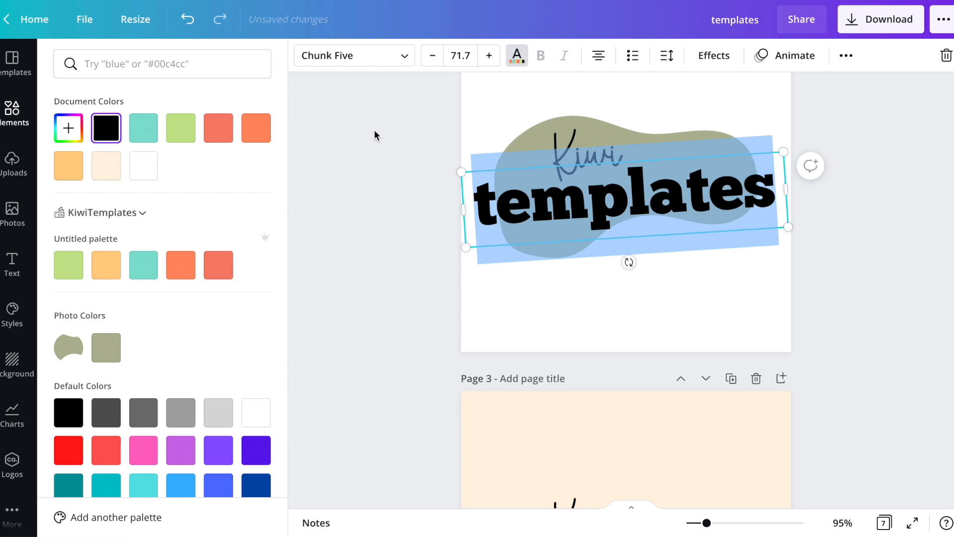
Add the red-orange blob from the search results to page 2
{"action": "left_click", "coordinate": [521, 142]}
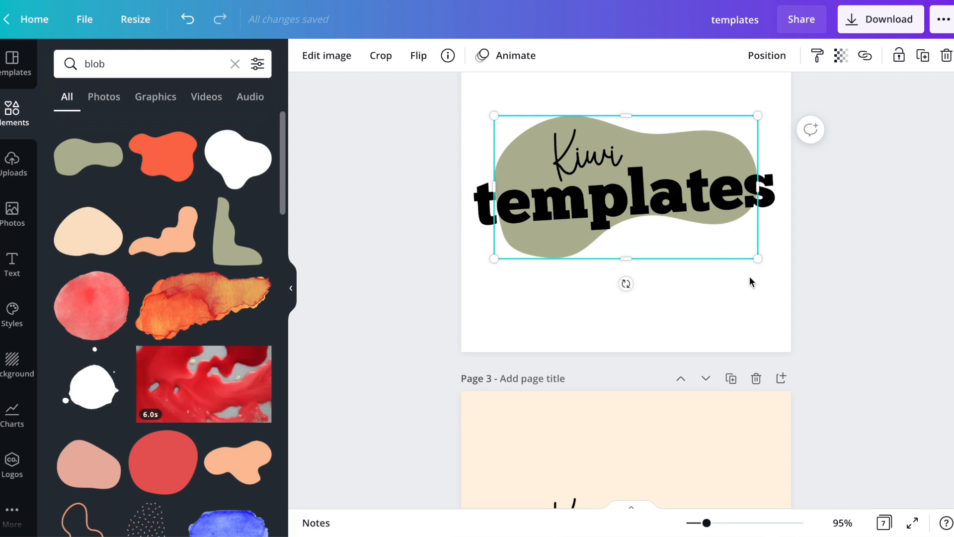
{"action": "scroll", "coordinate": [751, 272], "scroll_direction": "up", "scroll_amount": 1}
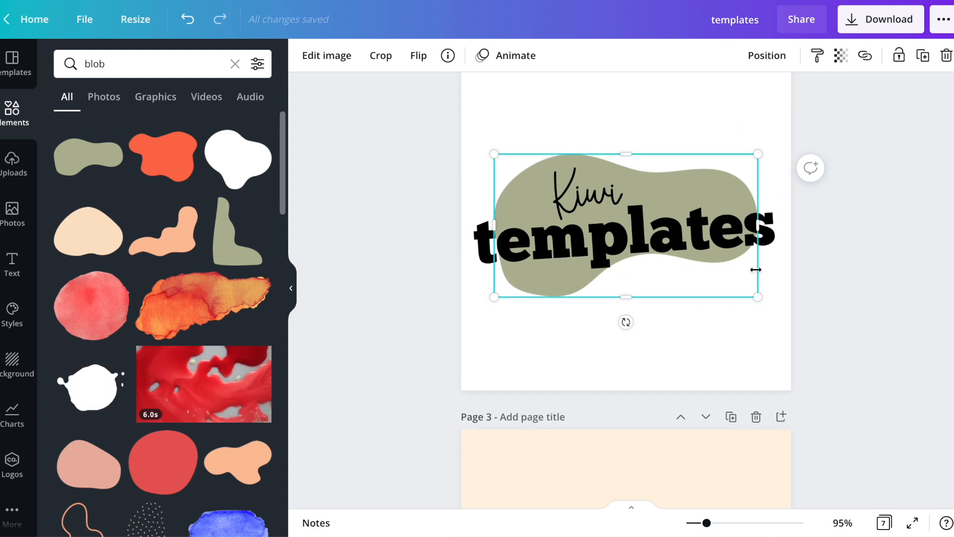
{"action": "left_click", "coordinate": [156, 164]}
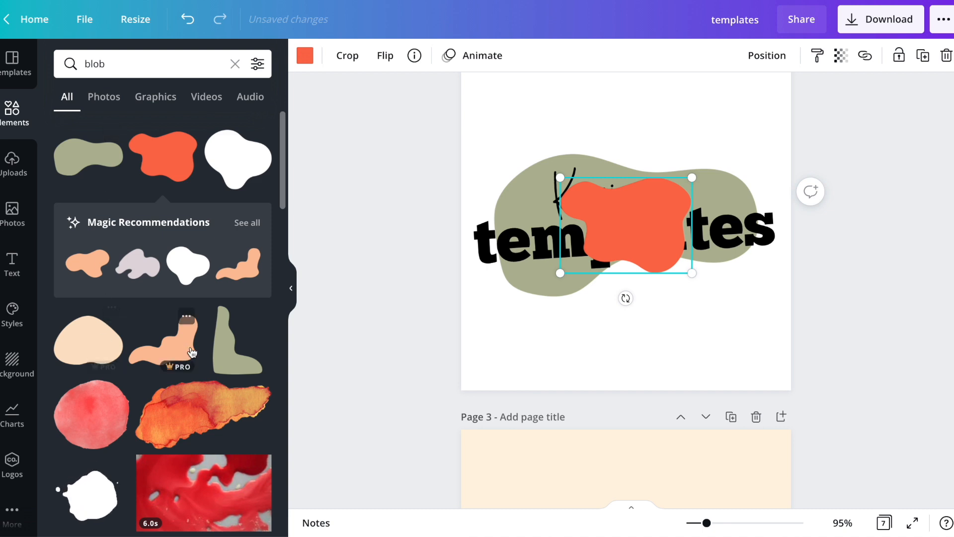
{"action": "scroll", "coordinate": [106, 428], "scroll_direction": "down", "scroll_amount": 2}
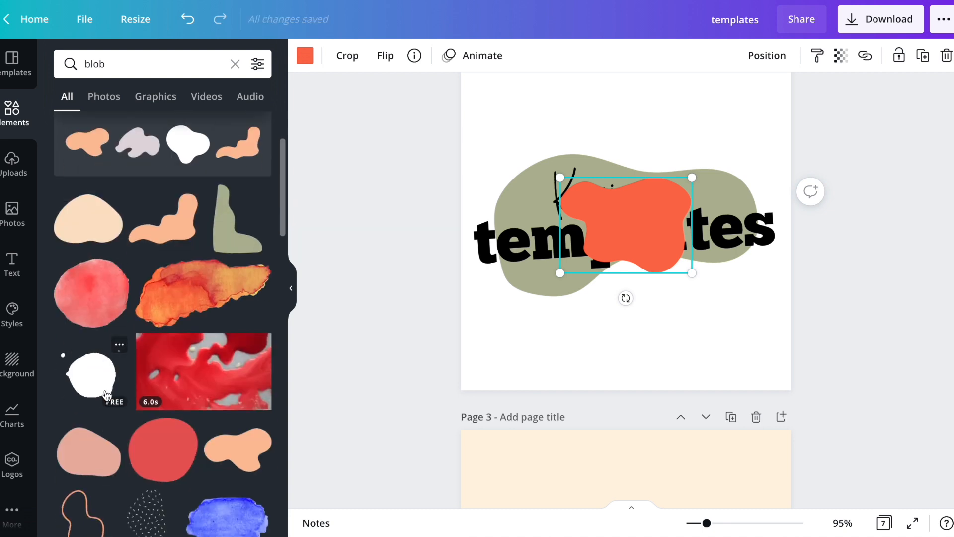
Filter the blob search results to free elements only
{"action": "left_click", "coordinate": [259, 65]}
{"action": "left_click", "coordinate": [101, 368]}
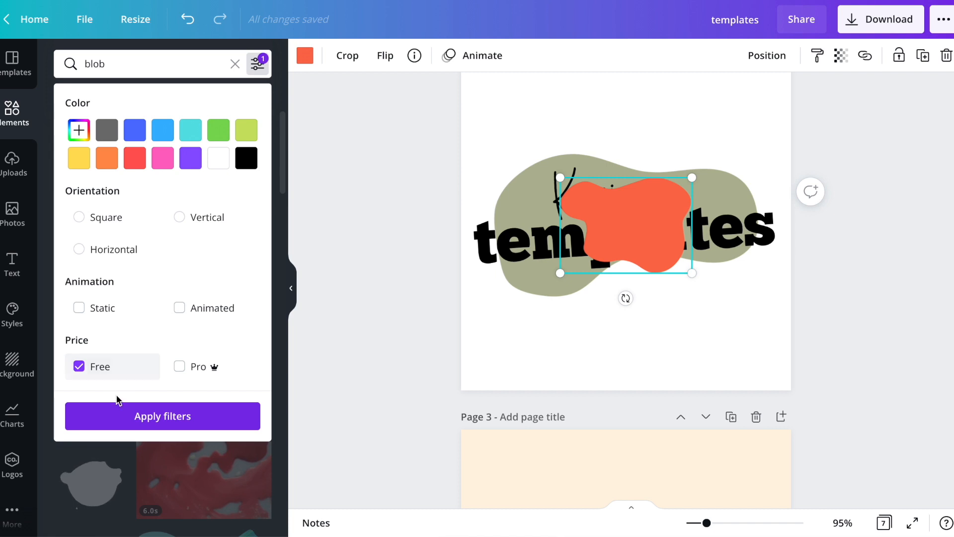
{"action": "left_click", "coordinate": [125, 427]}
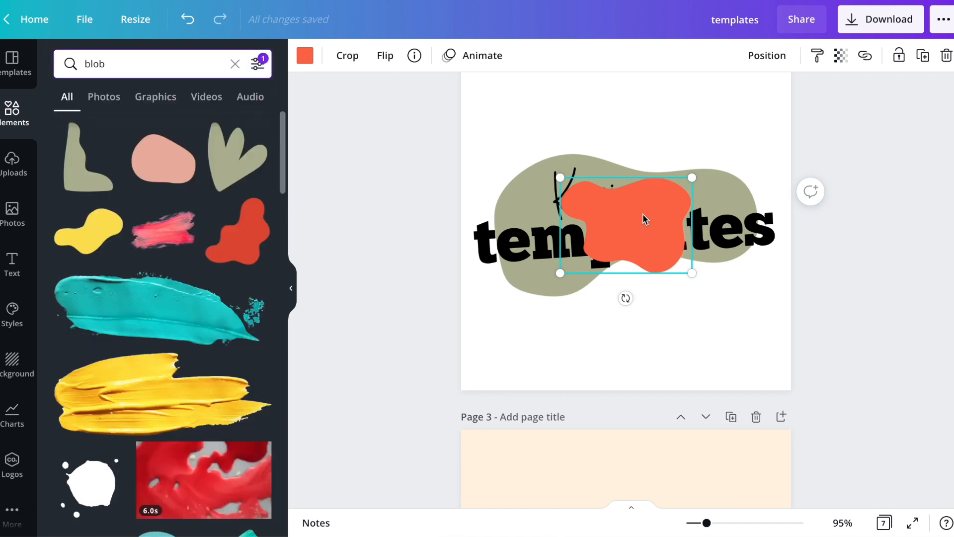
Delete the red-orange and olive-green blobs from page 2
{"action": "key", "text": "Delete"}
{"action": "left_click", "coordinate": [713, 199]}
{"action": "left_click", "coordinate": [711, 177]}
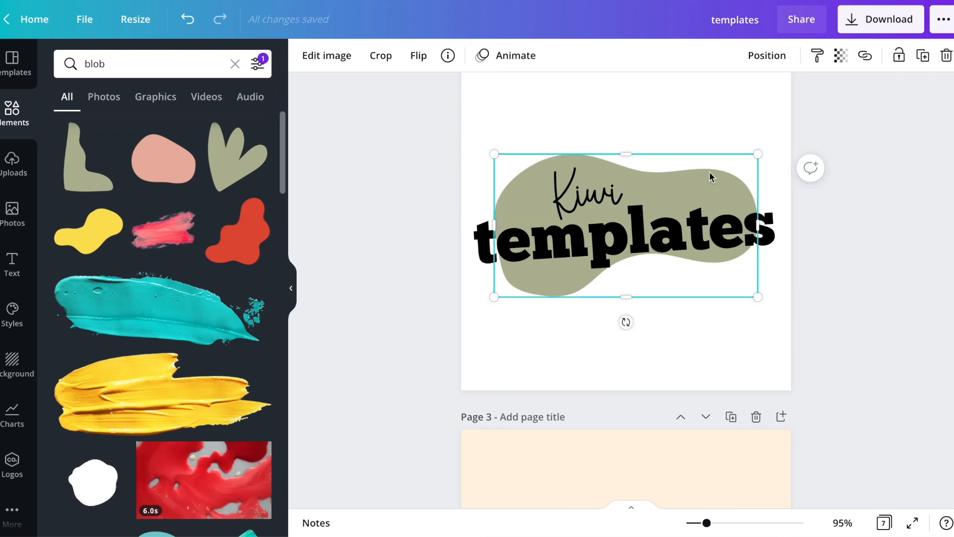
{"action": "key", "text": "Delete"}
Add the pink rounded blob to page 2, send it behind the text, enlarge it and centre it
{"action": "left_click", "coordinate": [153, 170]}
{"action": "key", "text": "super+bracketleft"}
{"action": "key", "text": "super+bracketleft"}
{"action": "left_click_drag", "start_coordinate": [692, 278], "coordinate": [781, 388]}
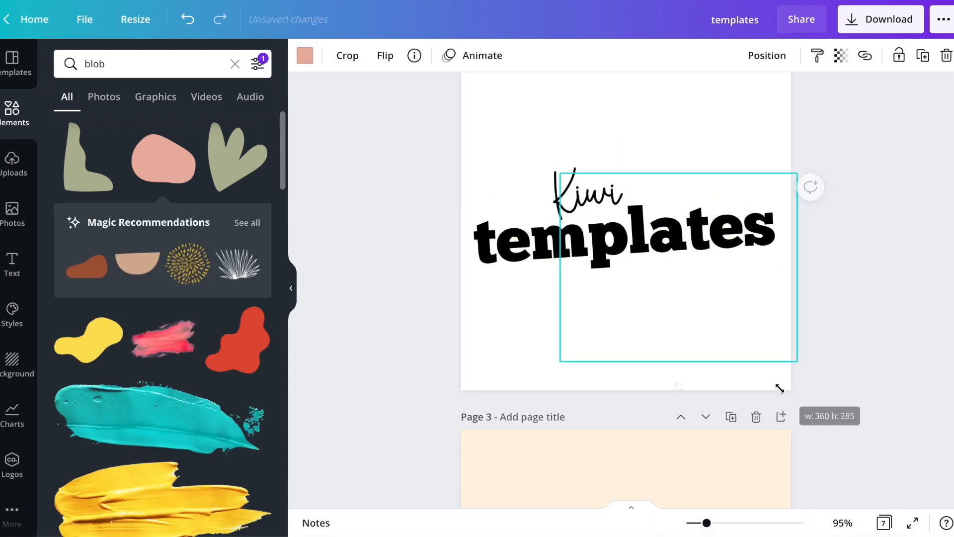
{"action": "left_click", "coordinate": [642, 264]}
{"action": "left_click_drag", "start_coordinate": [650, 342], "coordinate": [597, 292]}
Duplicate page 2 and recolour the copy's pink blob with the light orange document colour
{"action": "left_click", "coordinate": [599, 344]}
{"action": "key", "text": "super+d"}
{"action": "left_click", "coordinate": [518, 350]}
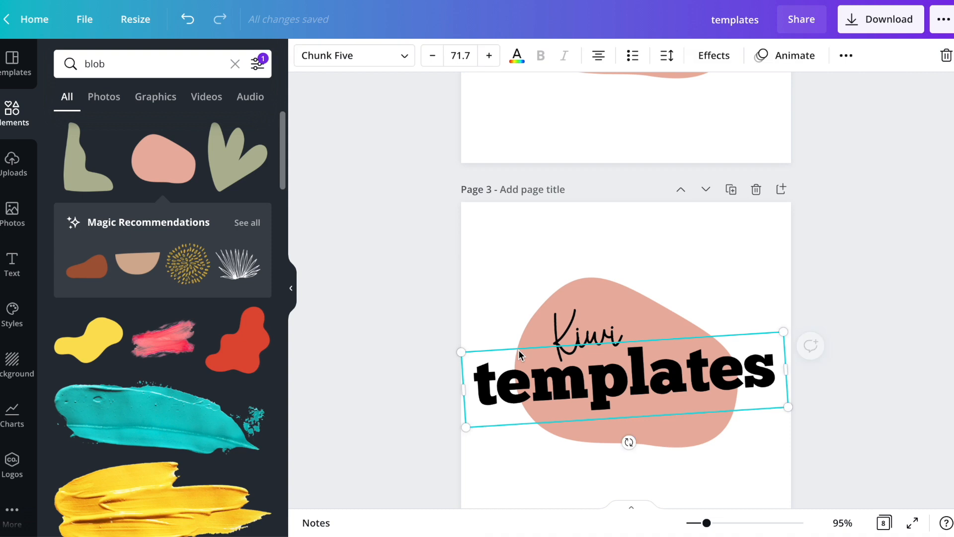
{"action": "left_click", "coordinate": [526, 321]}
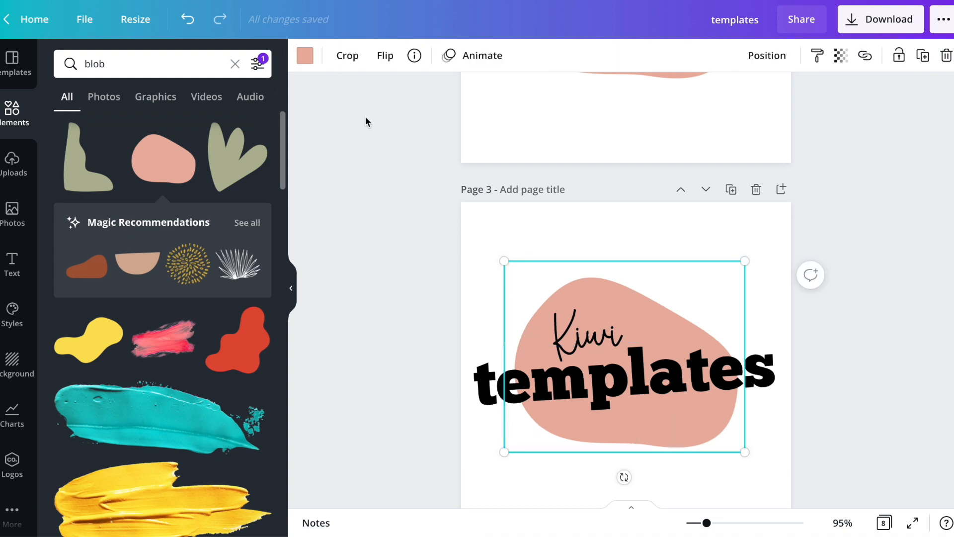
{"action": "left_click", "coordinate": [304, 55]}
{"action": "left_click", "coordinate": [258, 143]}
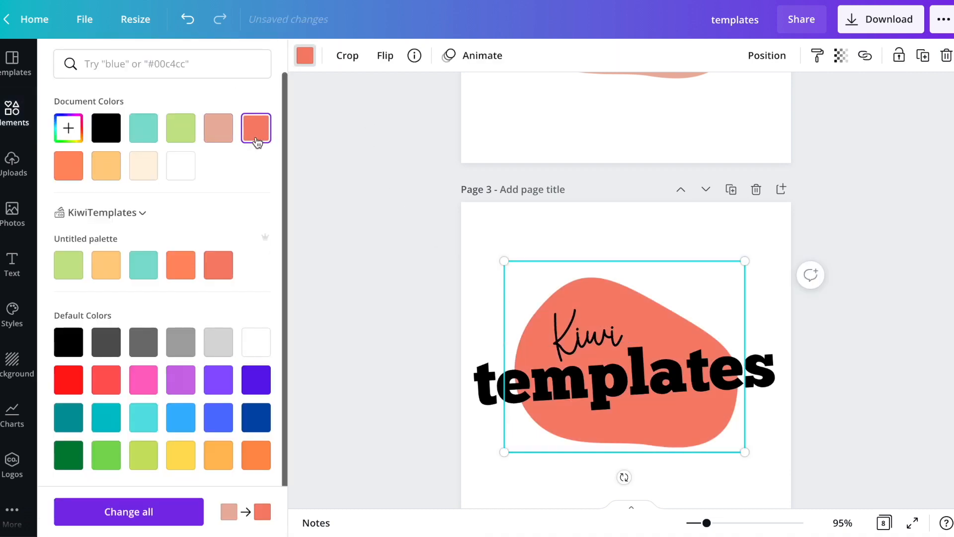
{"action": "left_click", "coordinate": [70, 166]}
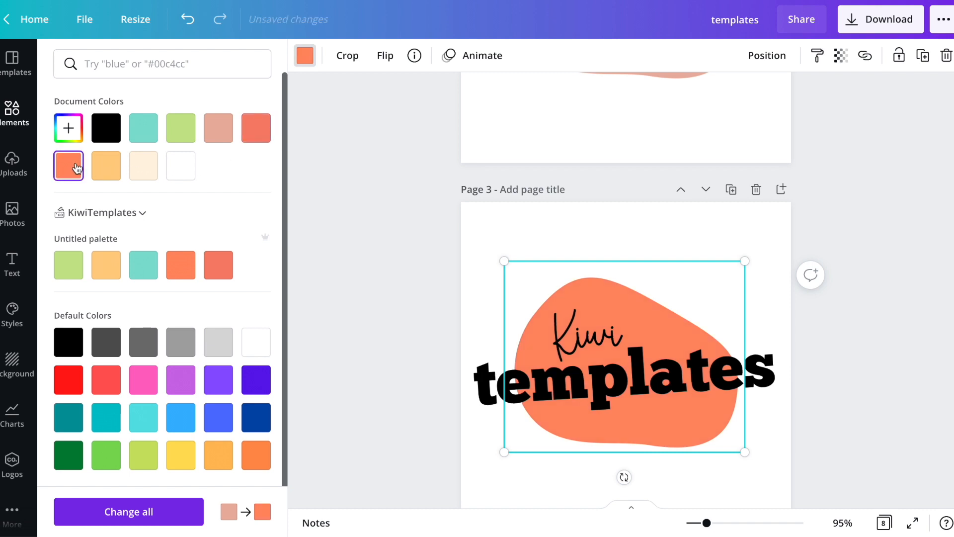
{"action": "left_click", "coordinate": [98, 177]}
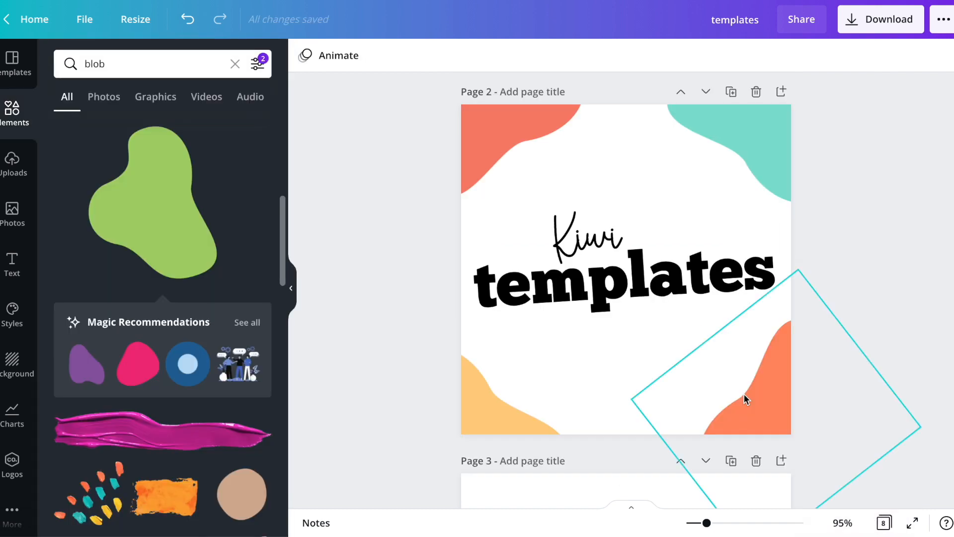
Review the shop icon variations on all the pages of the design
{"action": "scroll", "coordinate": [827, 335], "scroll_direction": "up", "scroll_amount": 8}
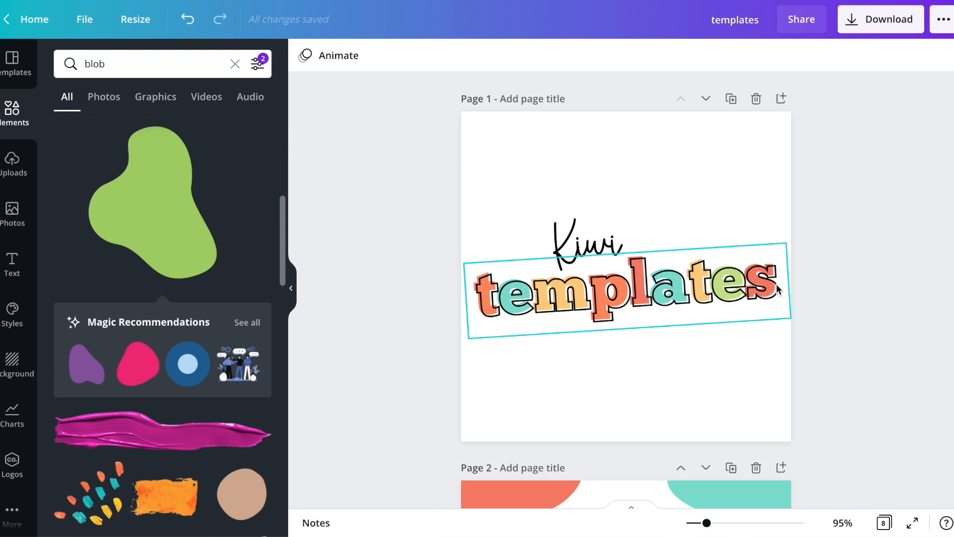
{"action": "scroll", "coordinate": [928, 341], "scroll_direction": "down", "scroll_amount": 15}
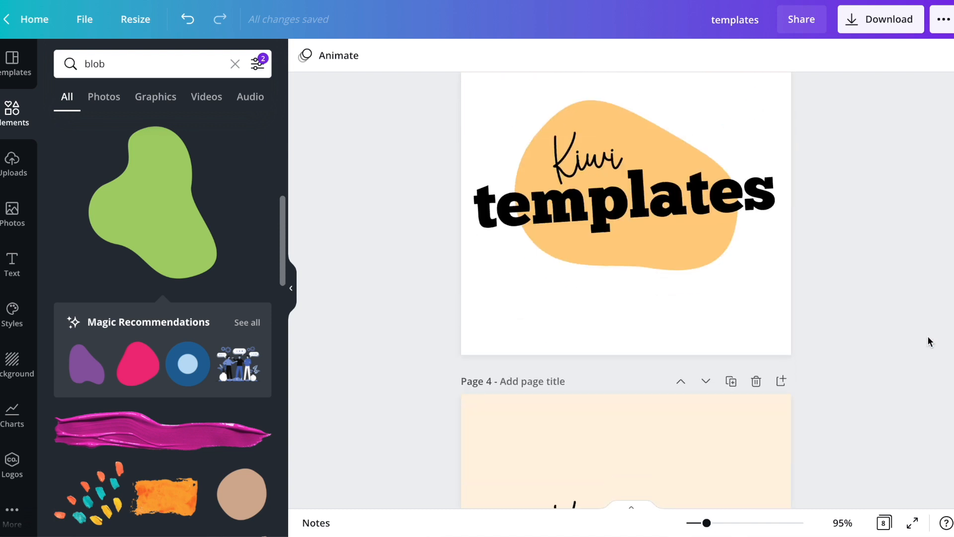
{"action": "scroll", "coordinate": [549, 345], "scroll_direction": "up", "scroll_amount": 2}
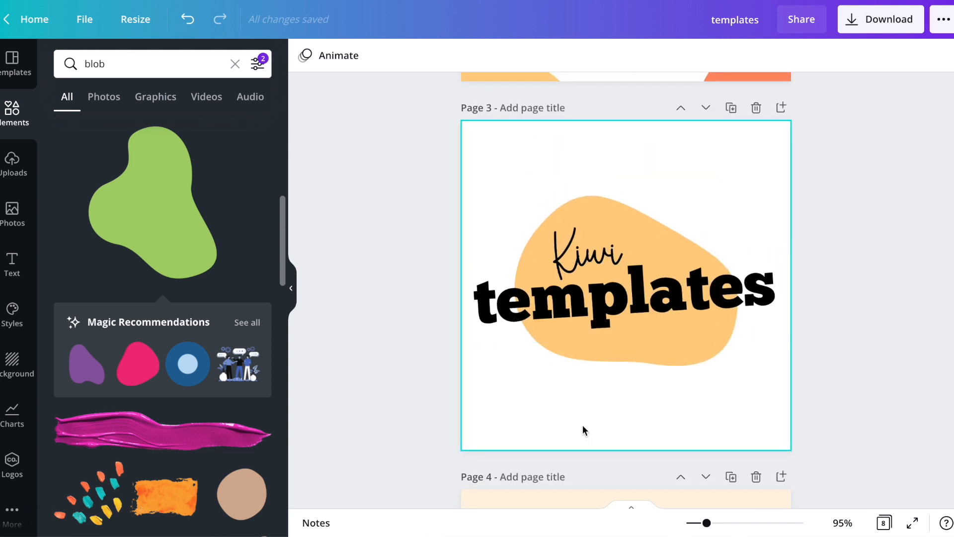
{"action": "scroll", "coordinate": [583, 426], "scroll_direction": "down", "scroll_amount": 10}
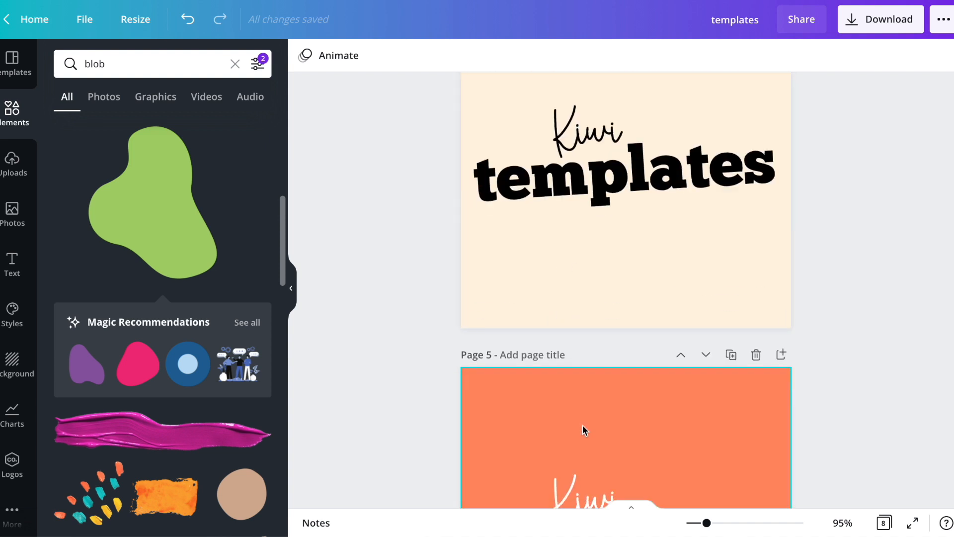
{"action": "scroll", "coordinate": [584, 430], "scroll_direction": "down", "scroll_amount": 5}
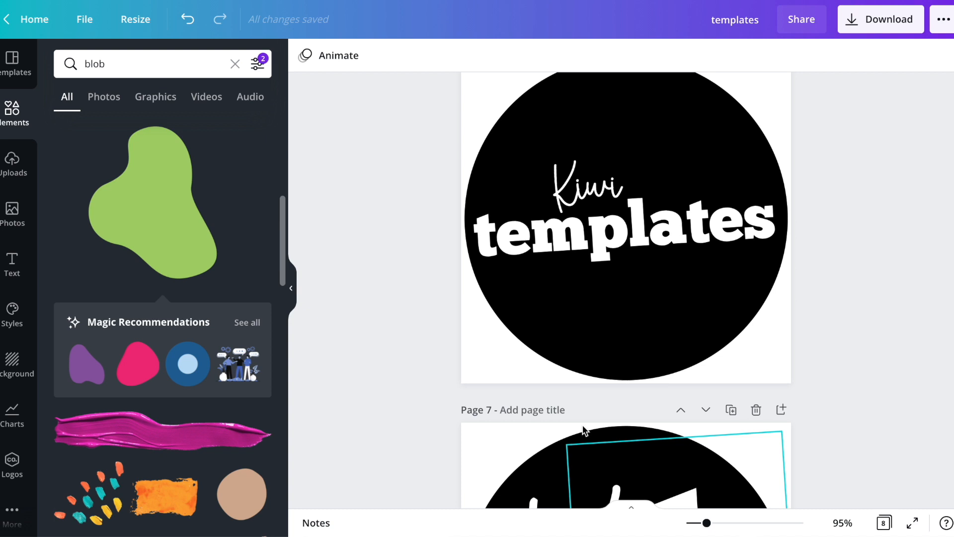
{"action": "scroll", "coordinate": [584, 430], "scroll_direction": "down", "scroll_amount": 6}
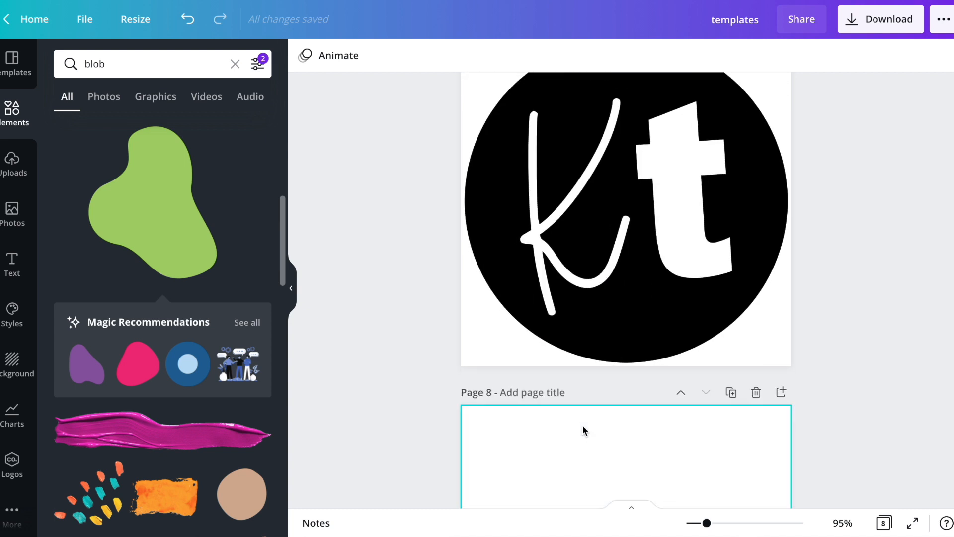
{"action": "scroll", "coordinate": [582, 428], "scroll_direction": "up", "scroll_amount": 20}
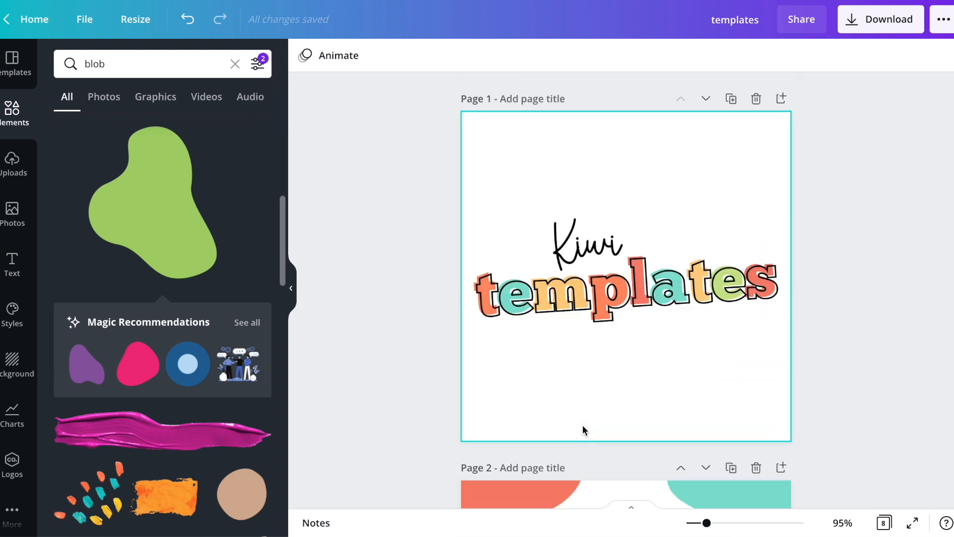
Download all pages of the shop icon design as JPG images
{"action": "left_click", "coordinate": [888, 30]}
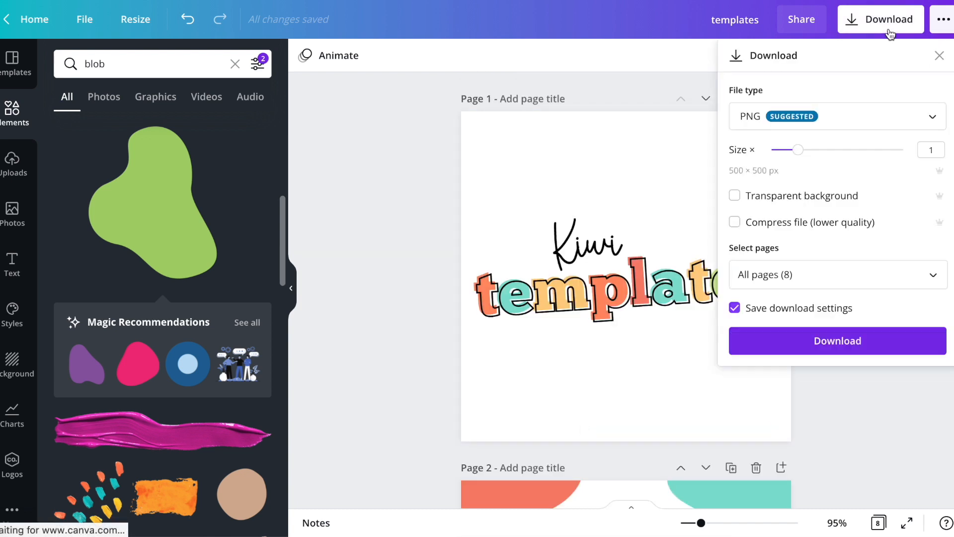
{"action": "left_click", "coordinate": [851, 115]}
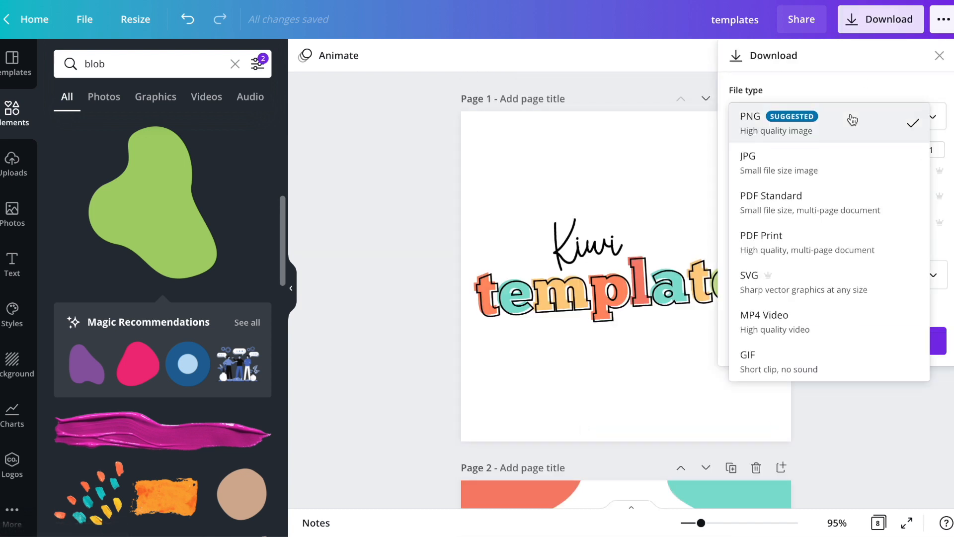
{"action": "left_click", "coordinate": [784, 174]}
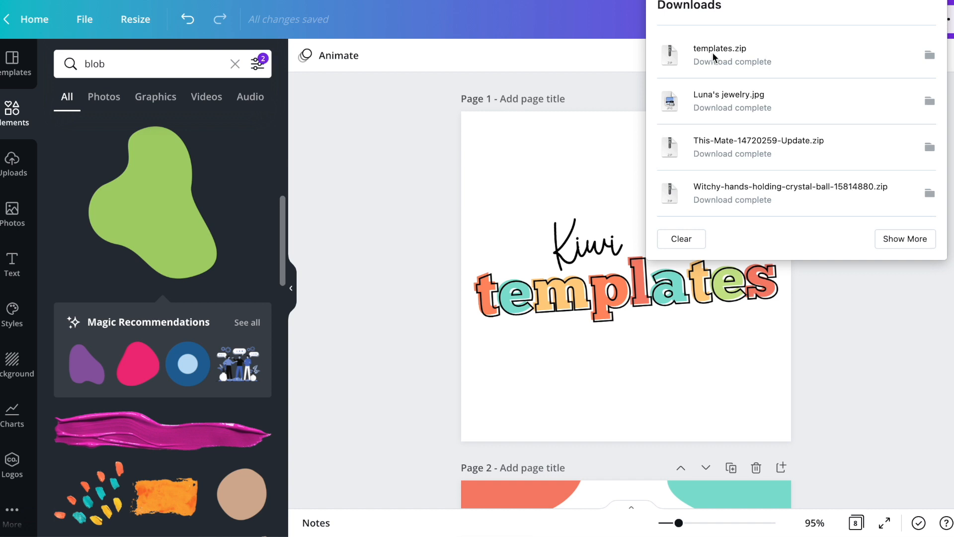
Extract the downloaded templates.zip and open the resulting templates folder in Finder
{"action": "left_click", "coordinate": [711, 52]}
{"action": "left_click", "coordinate": [735, 53]}
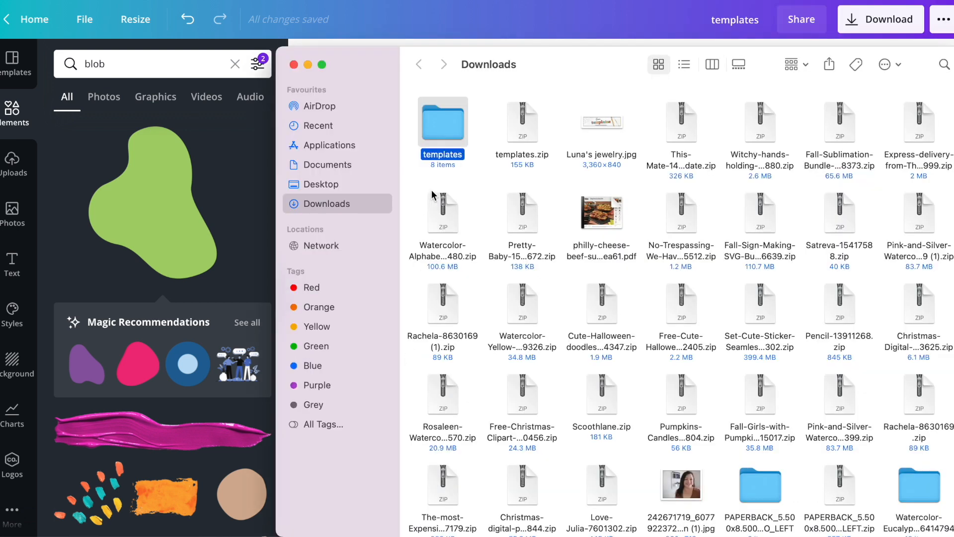
{"action": "left_click", "coordinate": [541, 156]}
{"action": "double_click", "coordinate": [440, 141]}
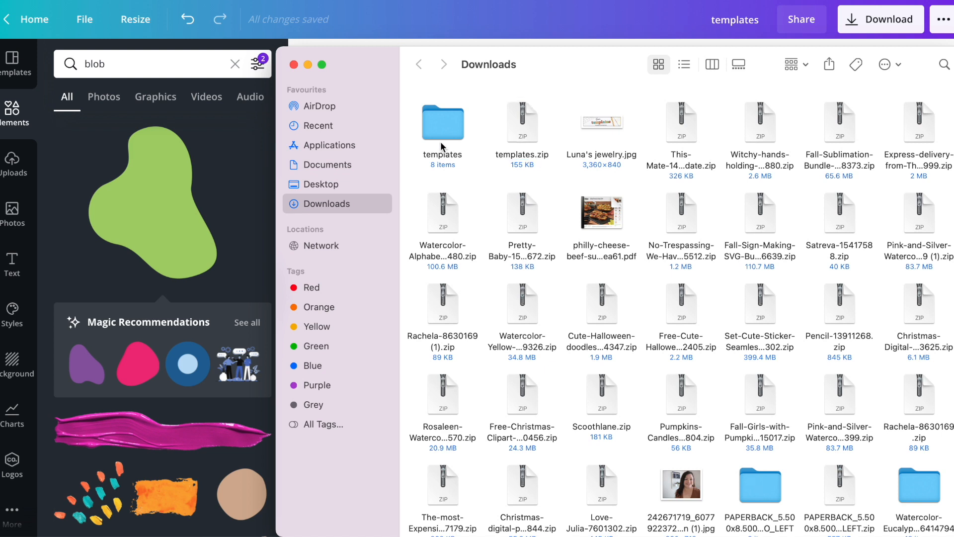
Preview the exported shop icon JPG images in the templates folder one after another
{"action": "key", "text": "space"}
{"action": "key", "text": "Left"}
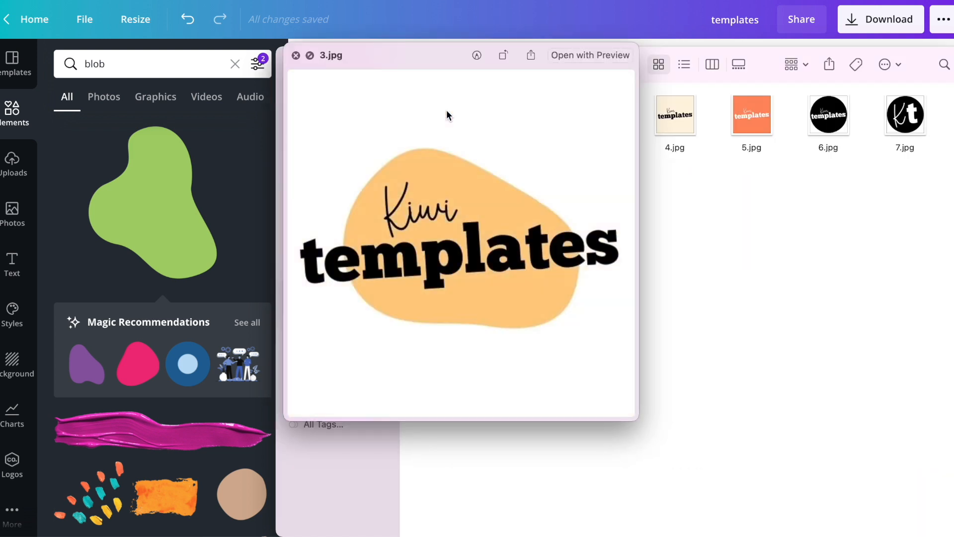
{"action": "key", "text": "Left"}
{"action": "key", "text": "Left"}
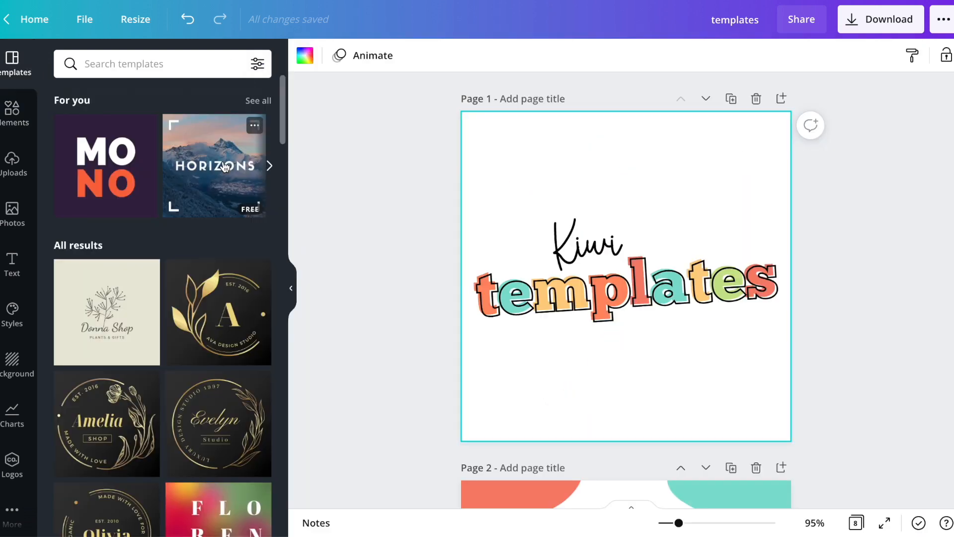
Return to Canva, search the design templates for "etsy" and look through the results for shop icon ideas
{"action": "left_click", "coordinate": [422, 262]}
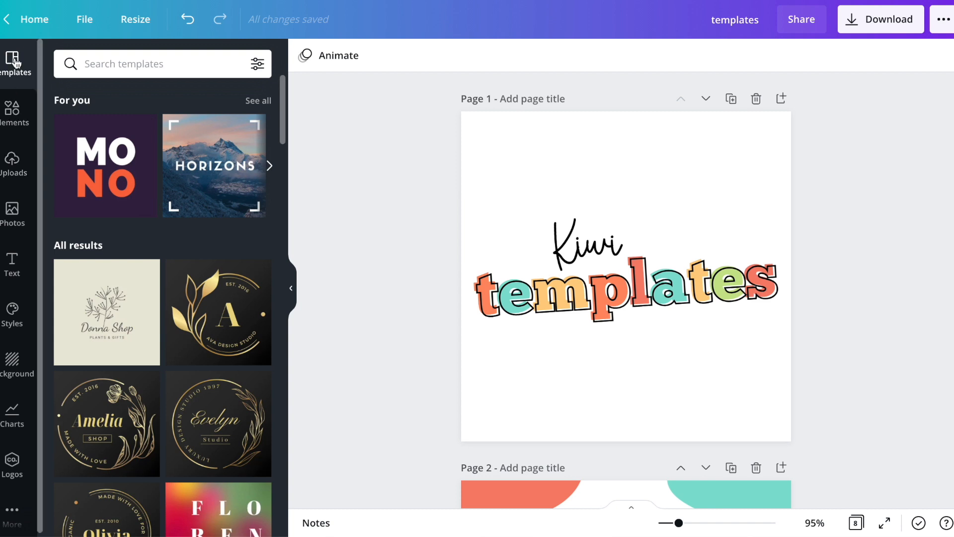
{"action": "scroll", "coordinate": [199, 378], "scroll_direction": "down", "scroll_amount": 4}
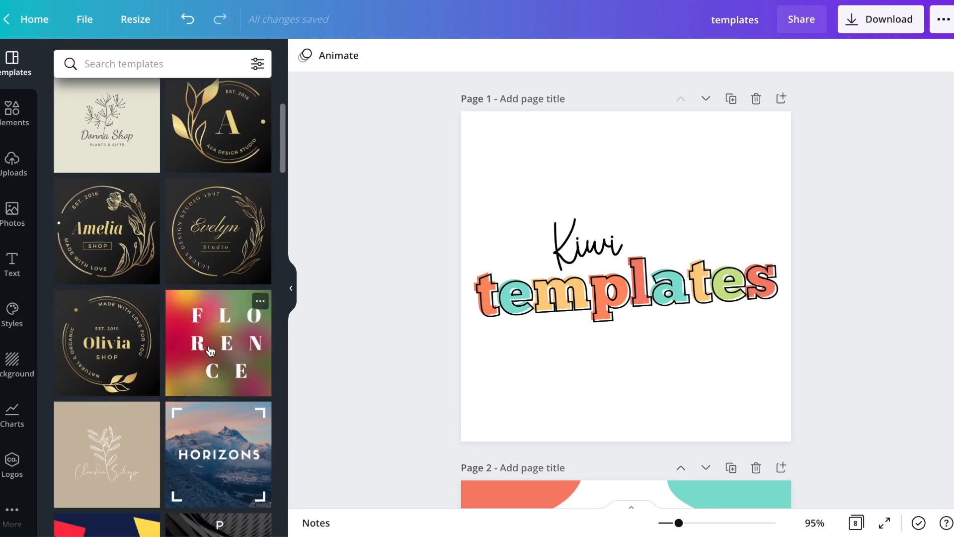
{"action": "left_click", "coordinate": [163, 64]}
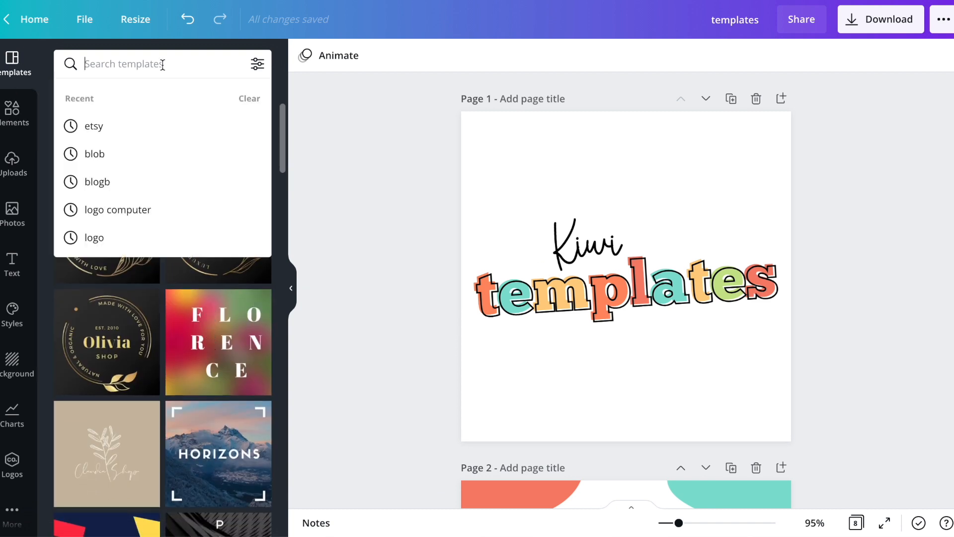
{"action": "type", "text": "etsy"}
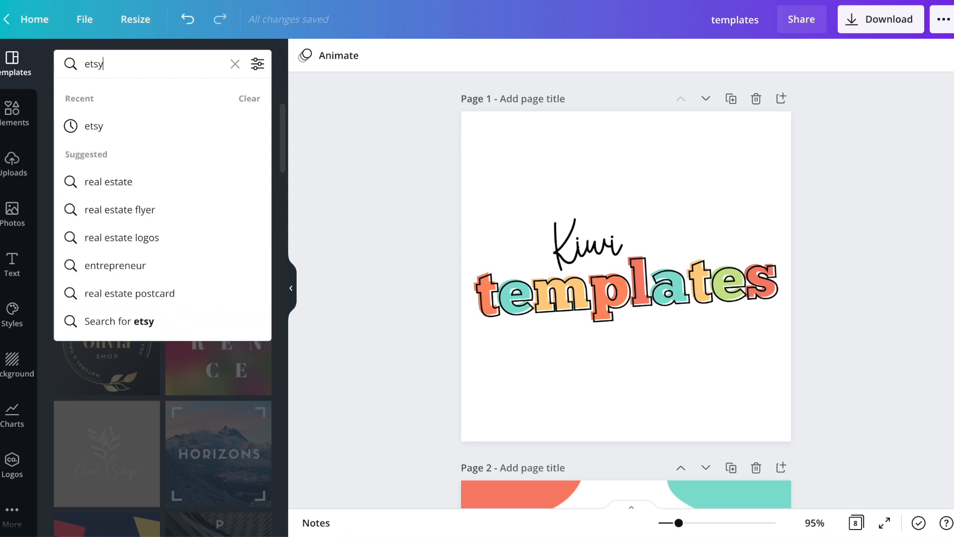
{"action": "key", "text": "Return"}
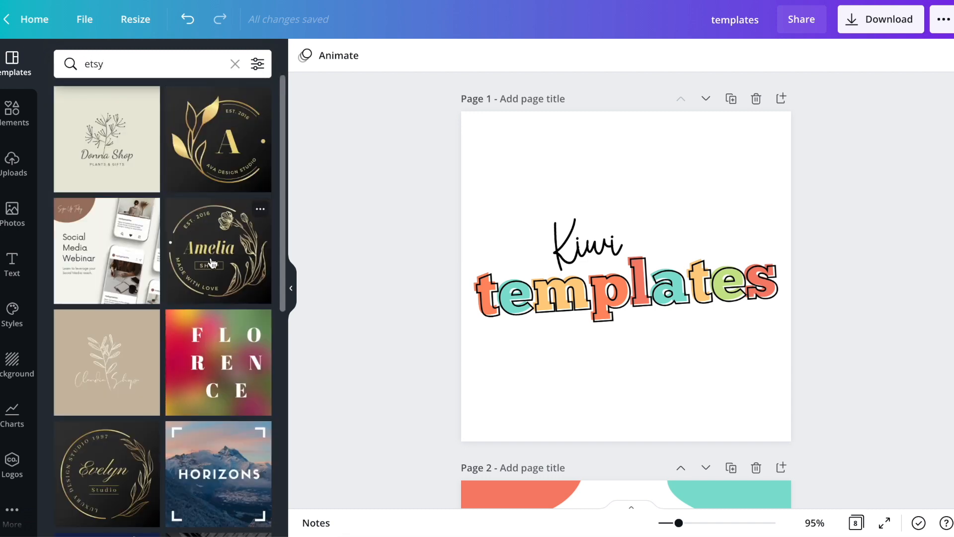
{"action": "scroll", "coordinate": [211, 262], "scroll_direction": "down", "scroll_amount": 15}
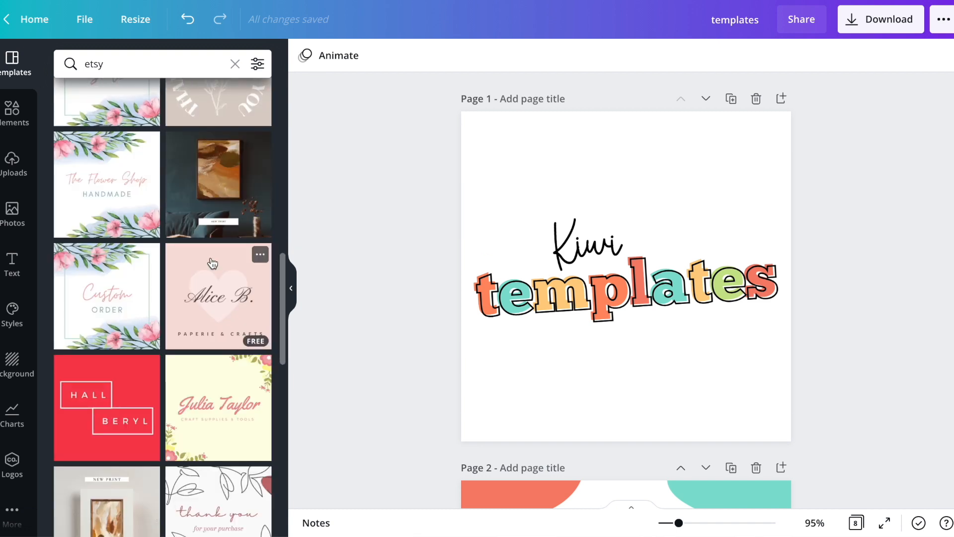
{"action": "scroll", "coordinate": [211, 258], "scroll_direction": "down", "scroll_amount": 8}
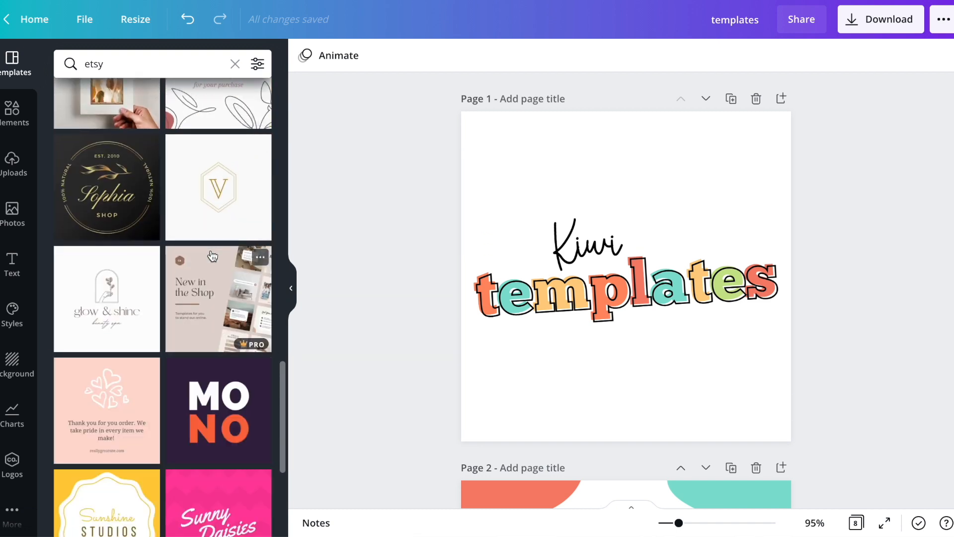
{"action": "scroll", "coordinate": [212, 255], "scroll_direction": "down", "scroll_amount": 9}
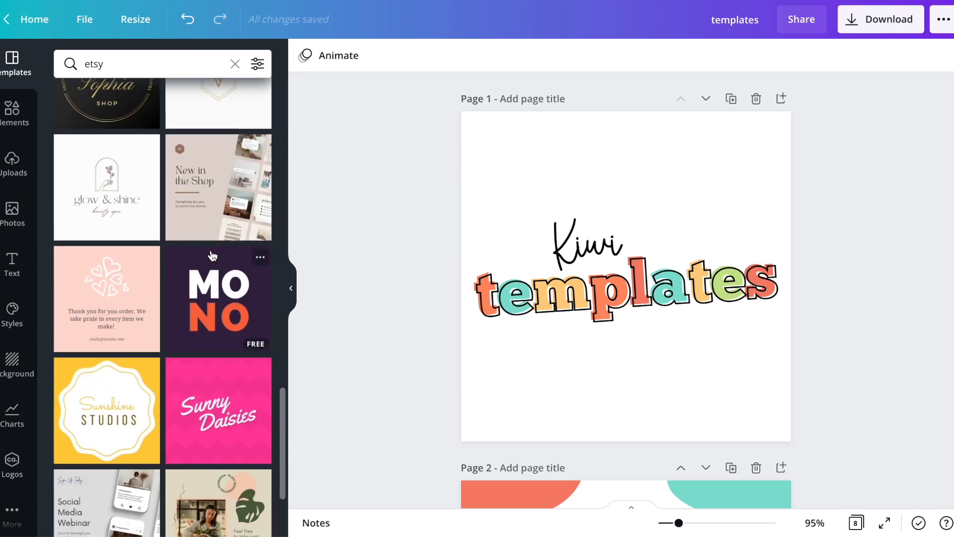
{"action": "scroll", "coordinate": [213, 256], "scroll_direction": "down", "scroll_amount": 3}
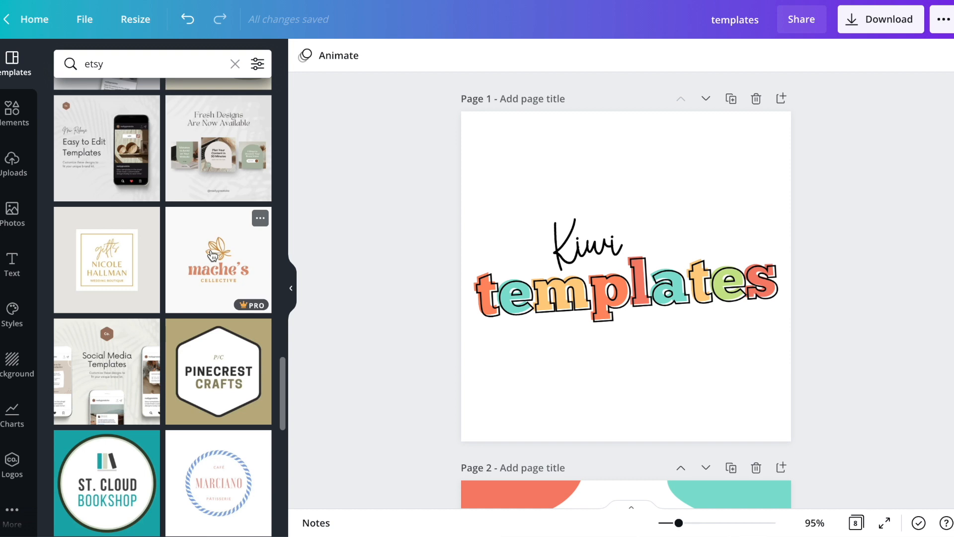
{"action": "scroll", "coordinate": [213, 255], "scroll_direction": "down", "scroll_amount": 4}
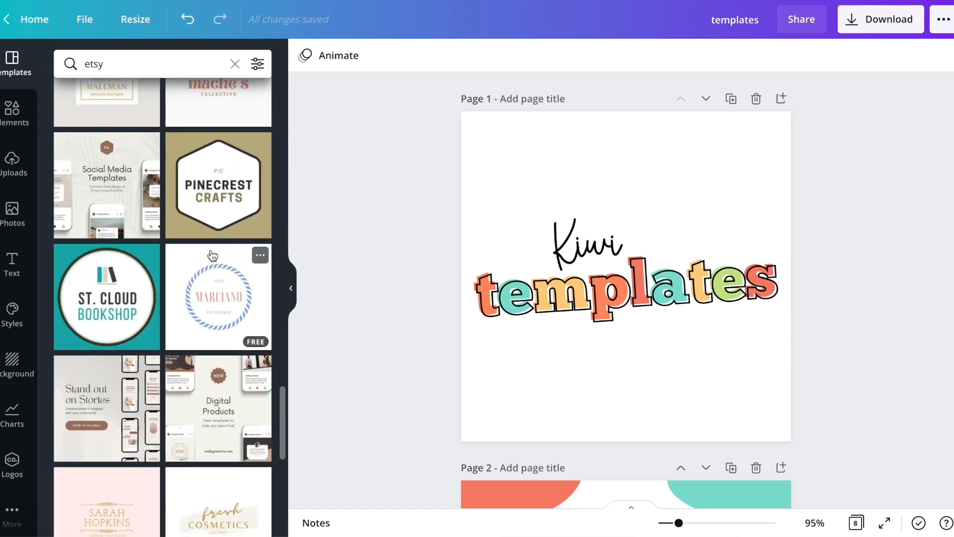